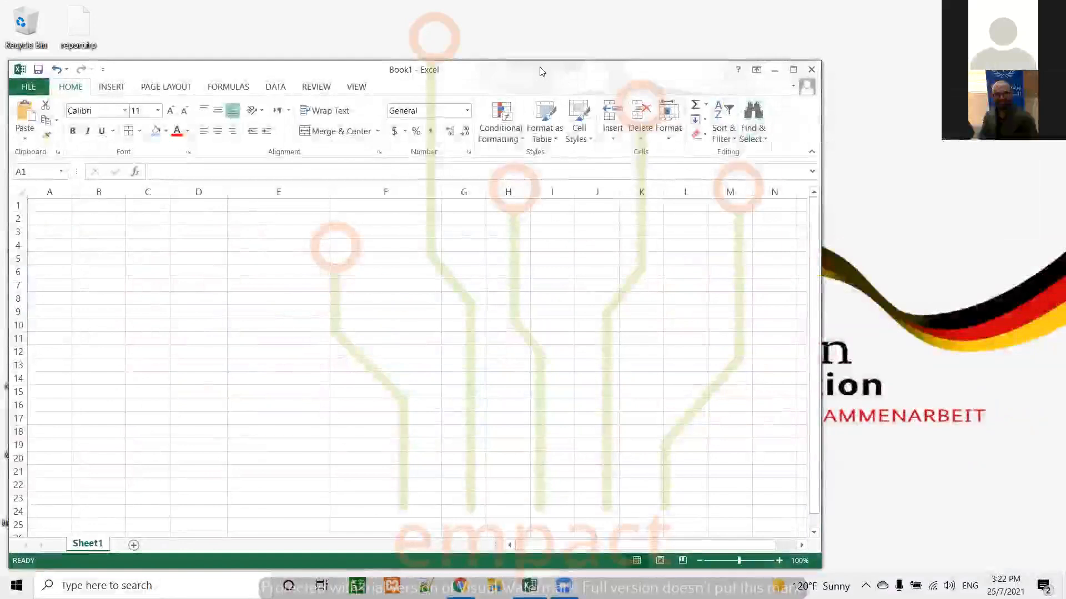
Enter the column headers #, Name, Gender, salary and DoB in cells A1 to E1
{"action": "left_click_drag", "start_coordinate": [542, 71], "coordinate": [532, 74]}
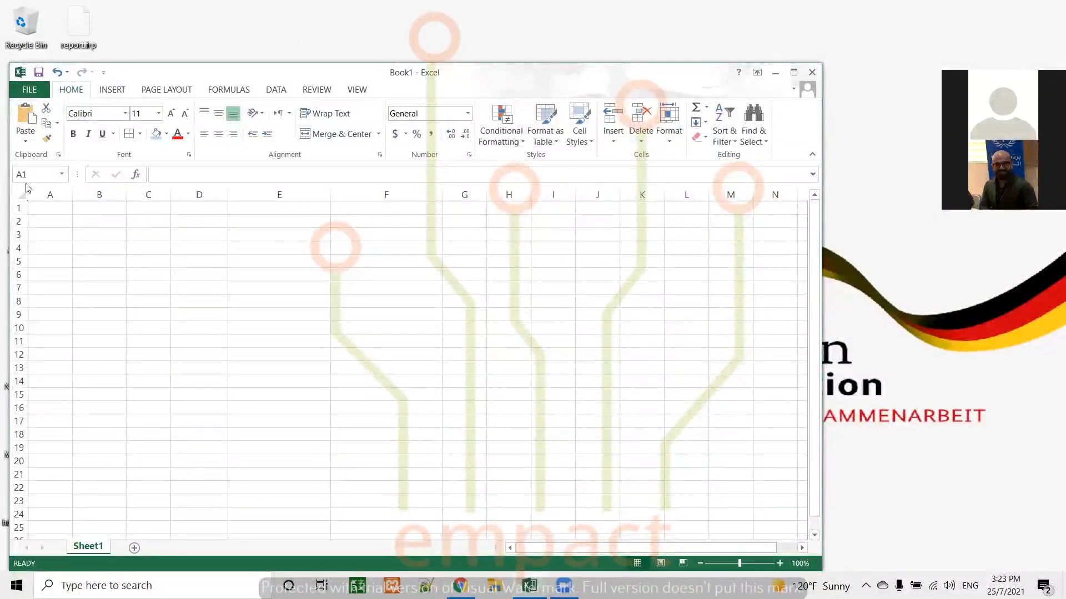
{"action": "left_click", "coordinate": [46, 209]}
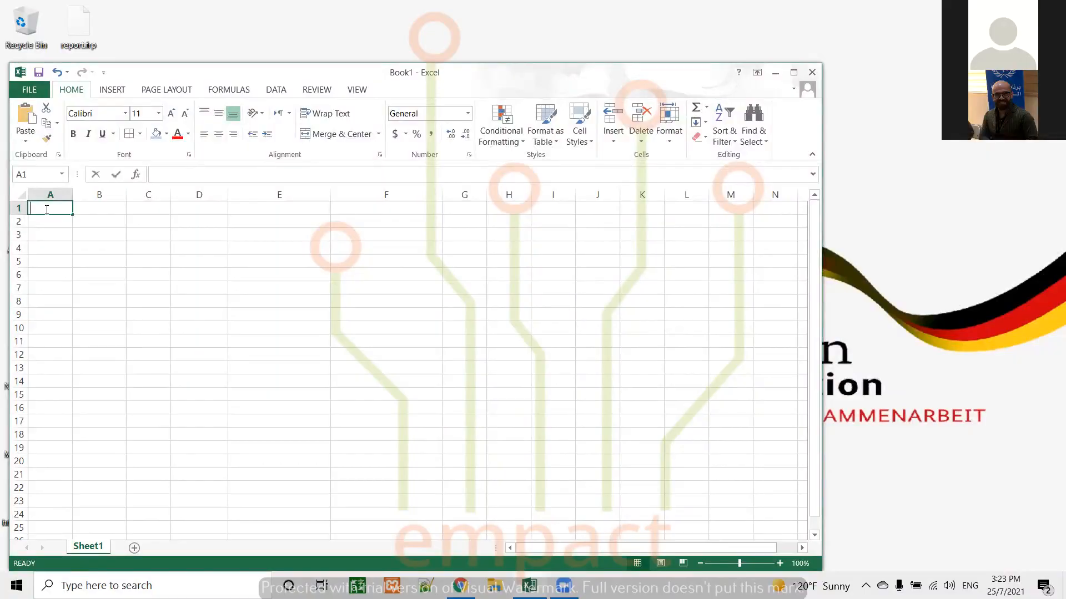
{"action": "type", "text": "#"}
{"action": "key", "text": "Tab"}
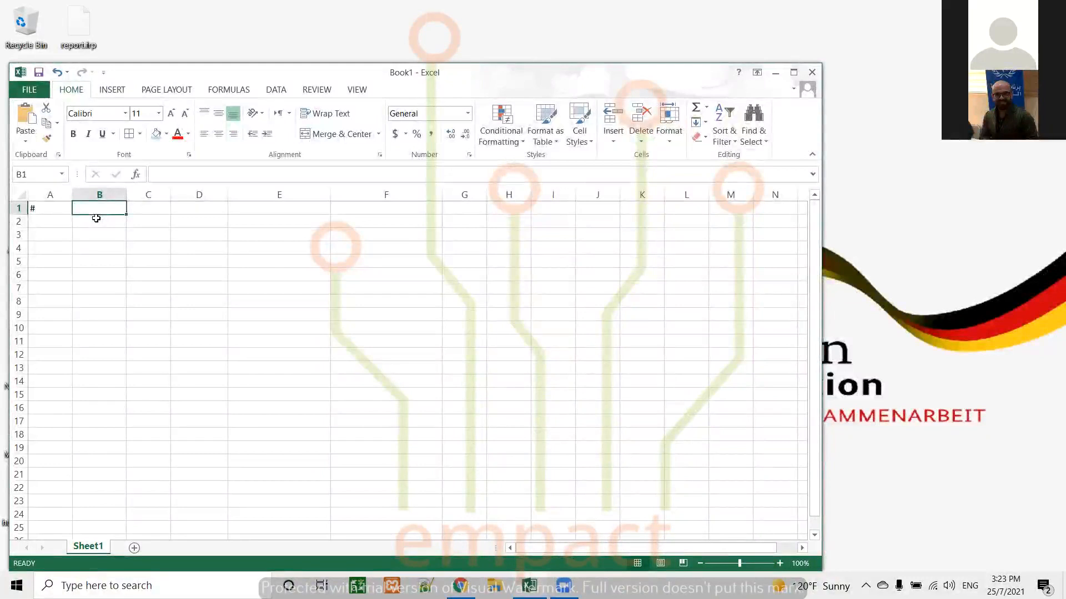
{"action": "type", "text": "Name"}
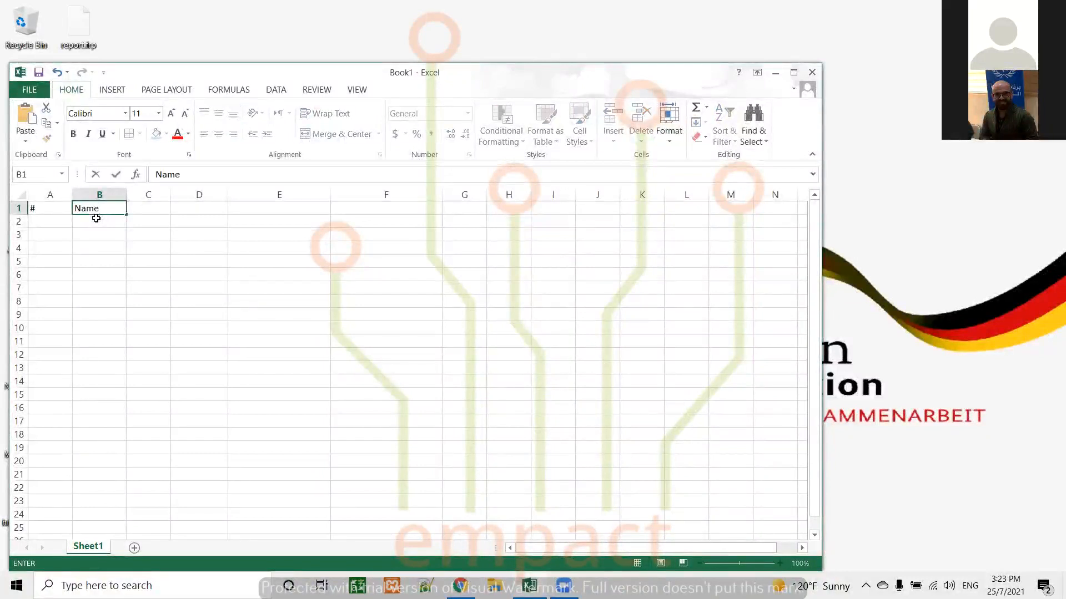
{"action": "key", "text": "Tab"}
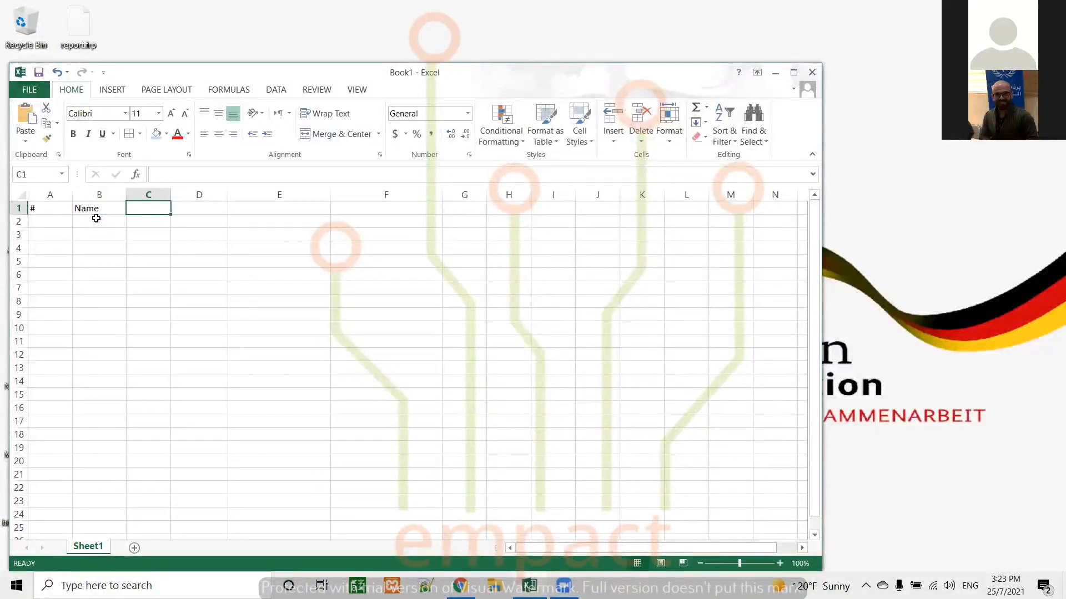
{"action": "type", "text": "Gender"}
{"action": "key", "text": "Tab"}
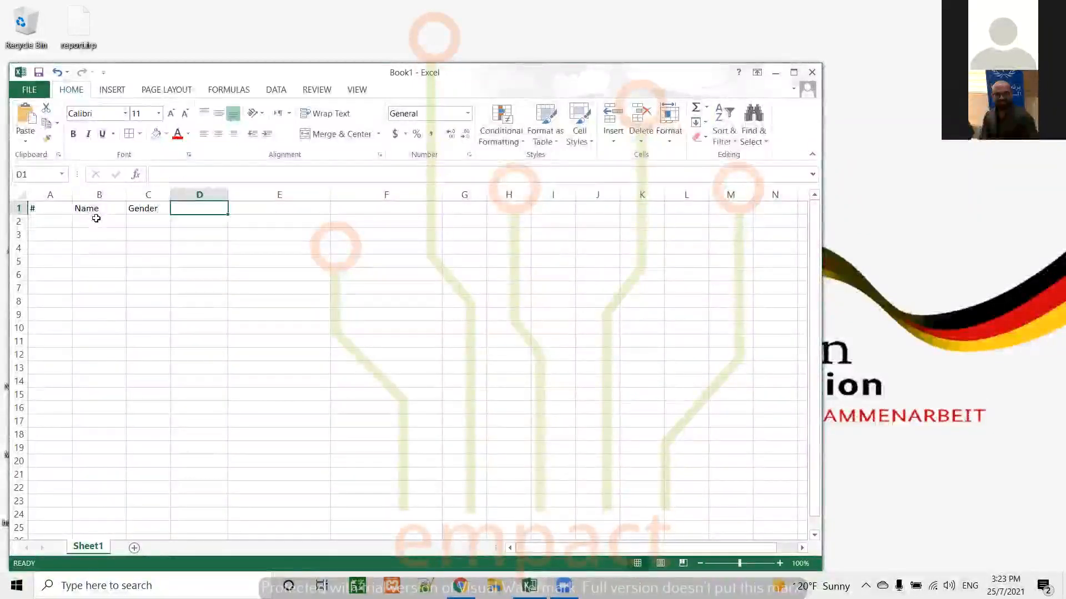
{"action": "type", "text": "salary"}
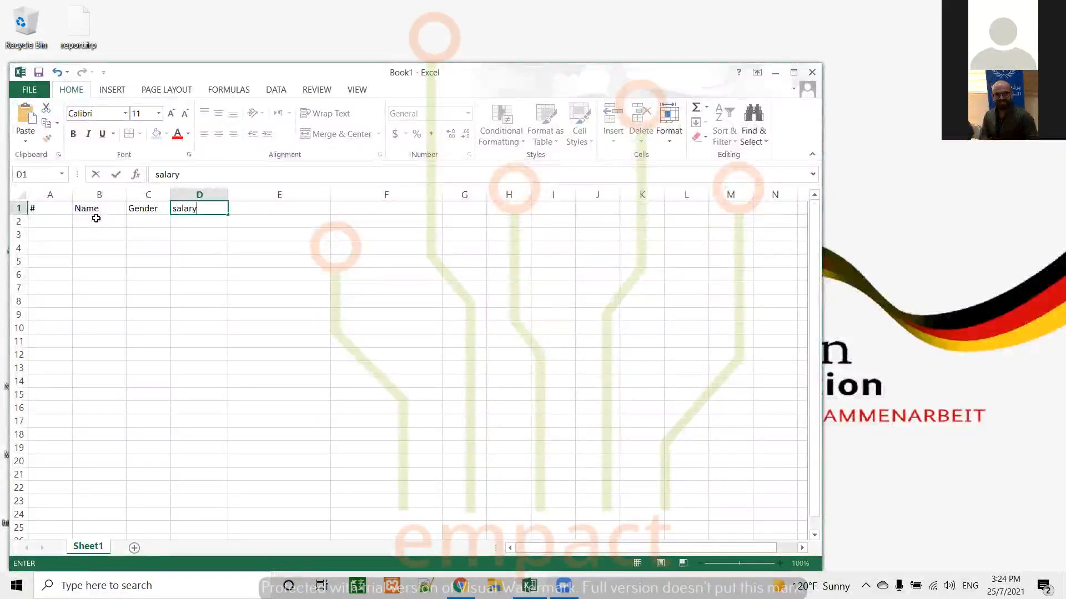
{"action": "key", "text": "Tab"}
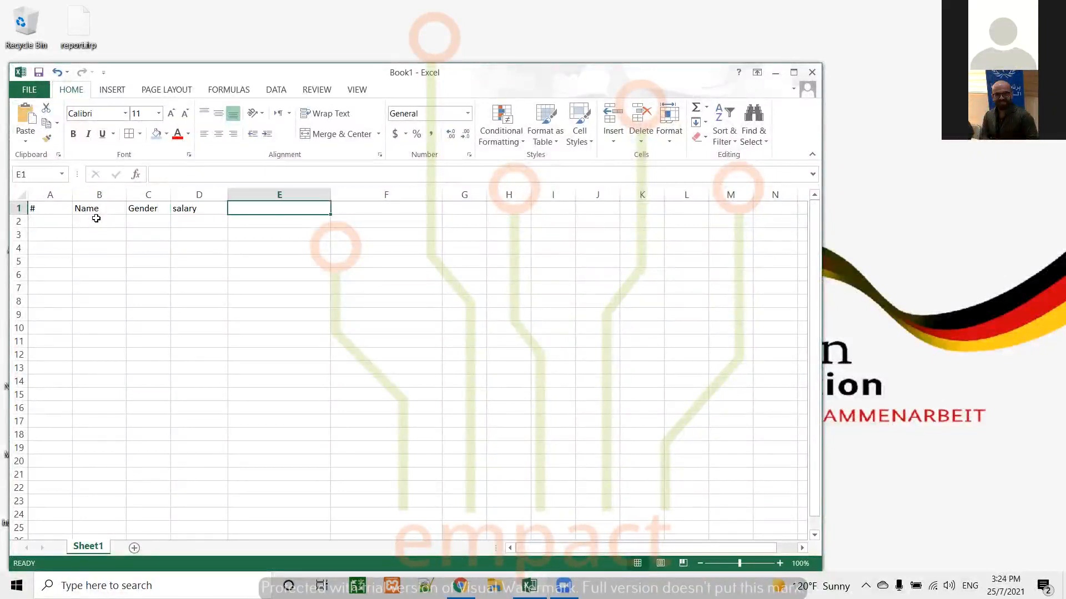
{"action": "type", "text": "DoB"}
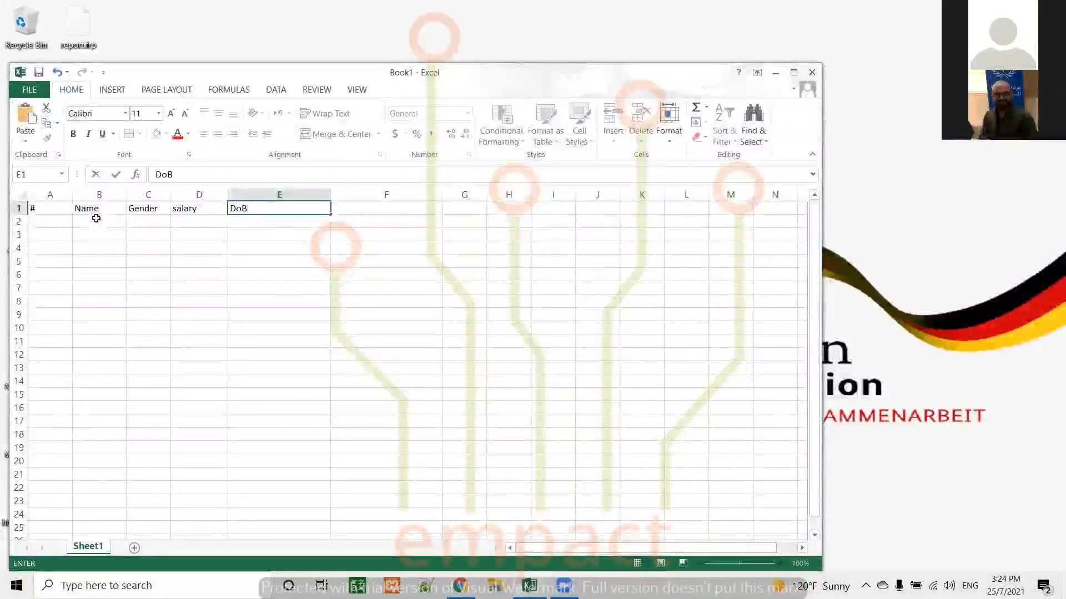
Fill the header cells A1:E1 with light blue and center their text
{"action": "left_click_drag", "start_coordinate": [44, 208], "coordinate": [290, 208]}
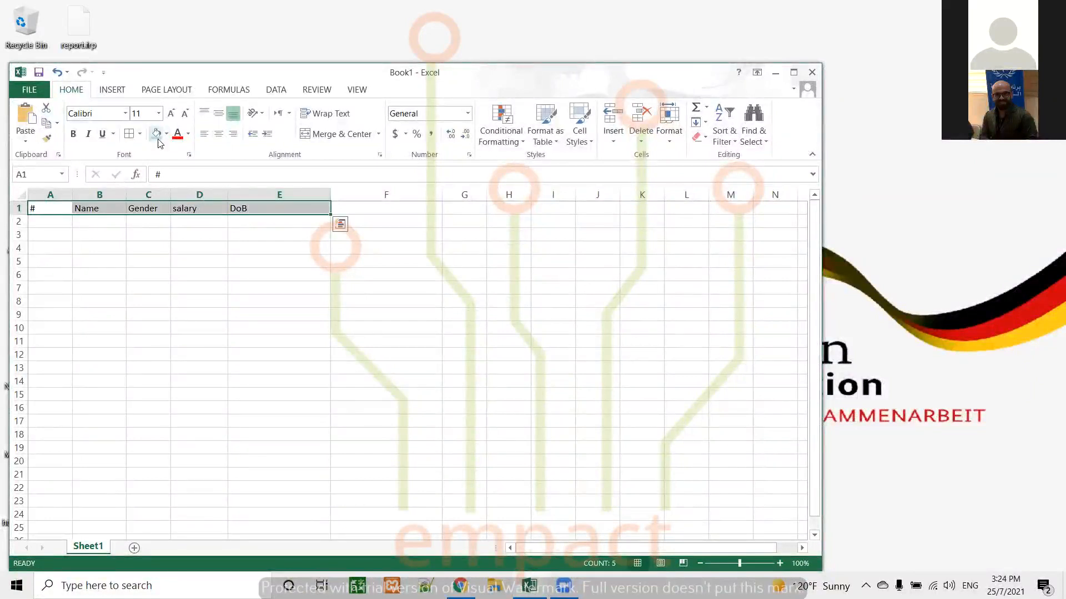
{"action": "left_click", "coordinate": [158, 135]}
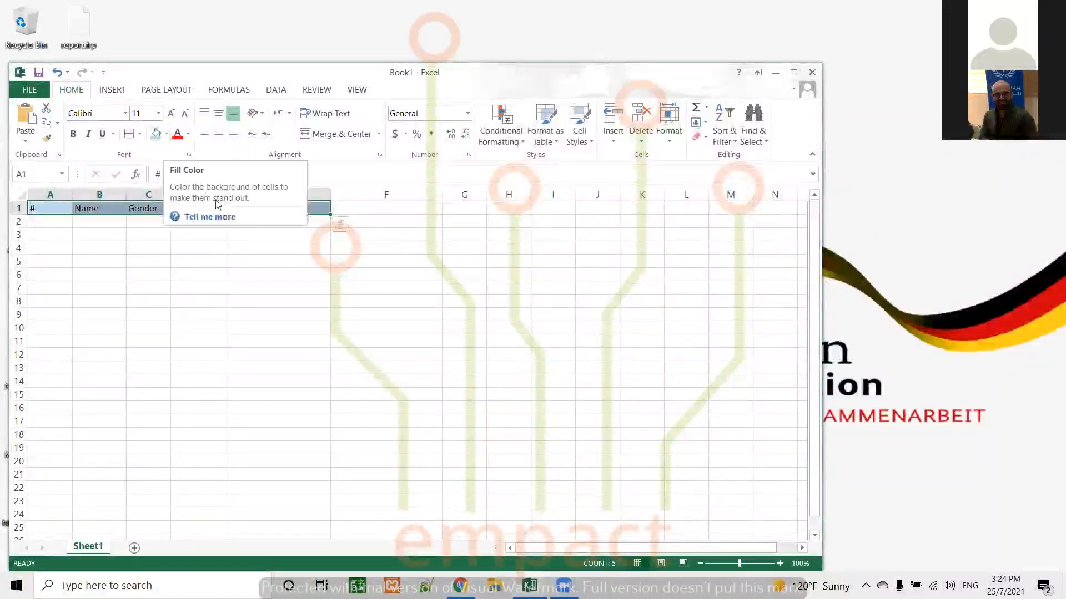
{"action": "left_click", "coordinate": [218, 134]}
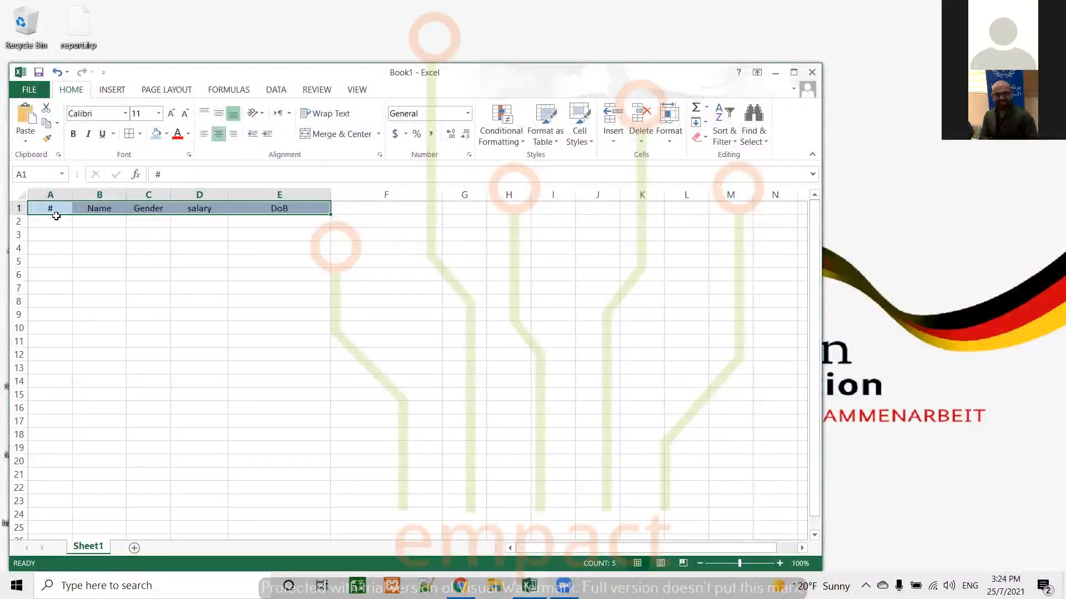
Number the rows under the # header from 1 to 10 by extending the series 1, 2 through A11
{"action": "left_click", "coordinate": [57, 221]}
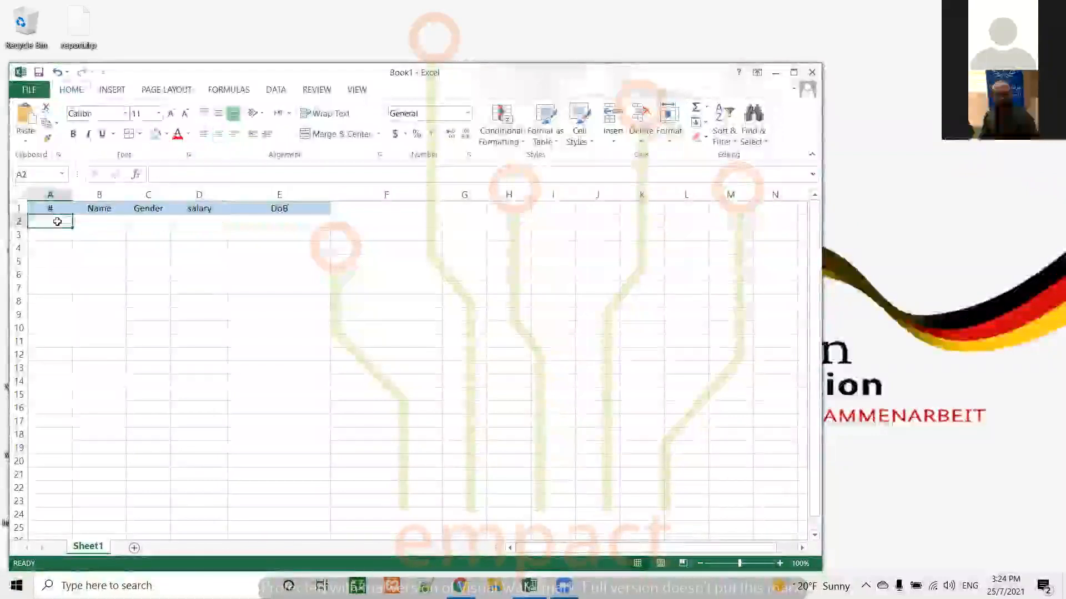
{"action": "type", "text": "1"}
{"action": "key", "text": "Return"}
{"action": "type", "text": "2"}
{"action": "key", "text": "Return"}
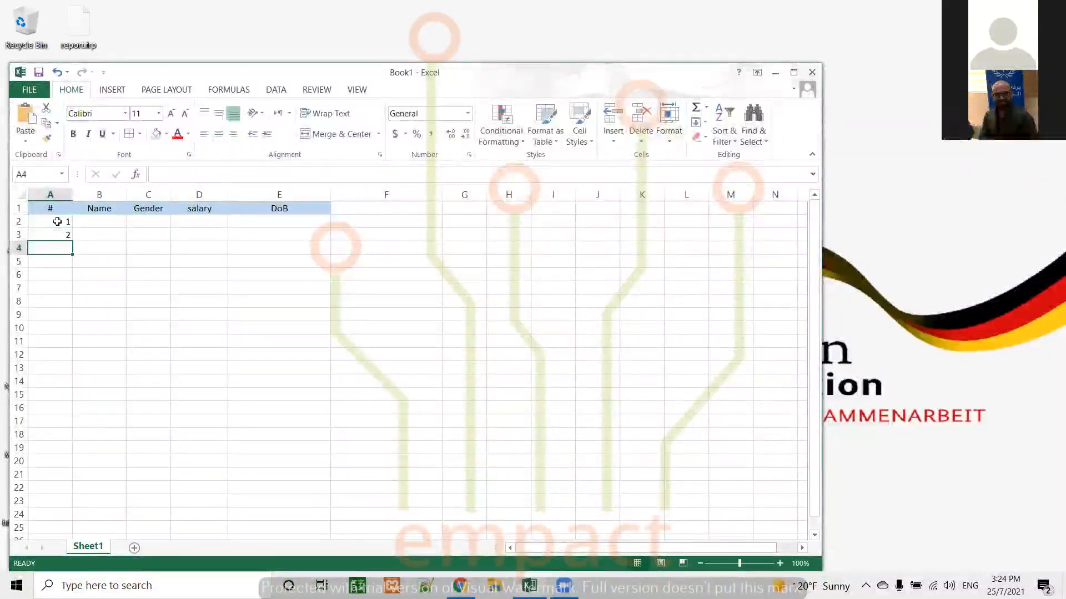
{"action": "left_click_drag", "start_coordinate": [64, 222], "coordinate": [62, 341]}
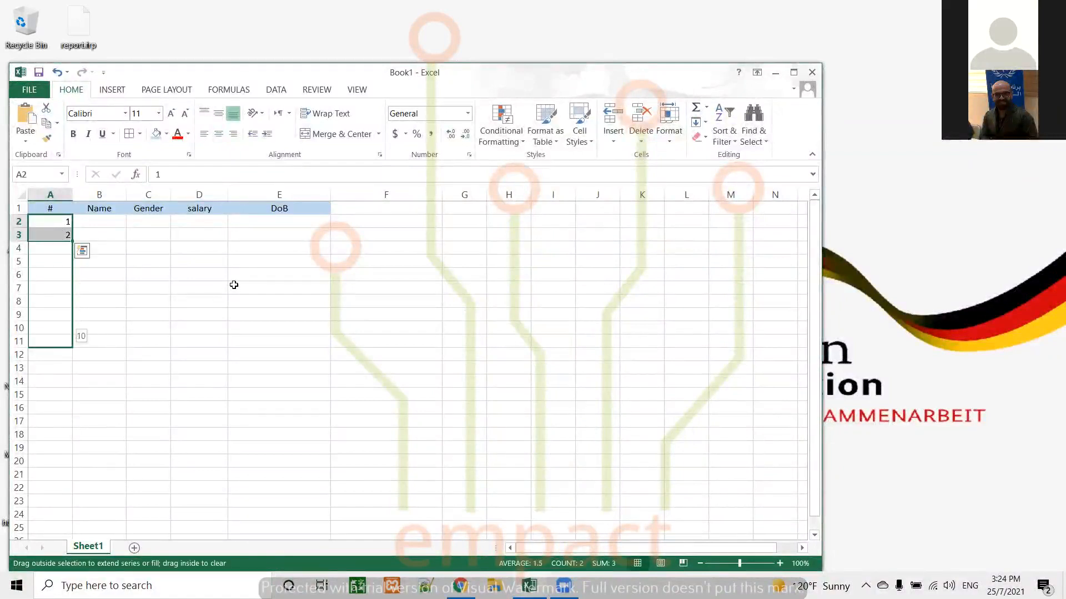
{"action": "left_click_drag", "start_coordinate": [234, 287], "coordinate": [64, 342]}
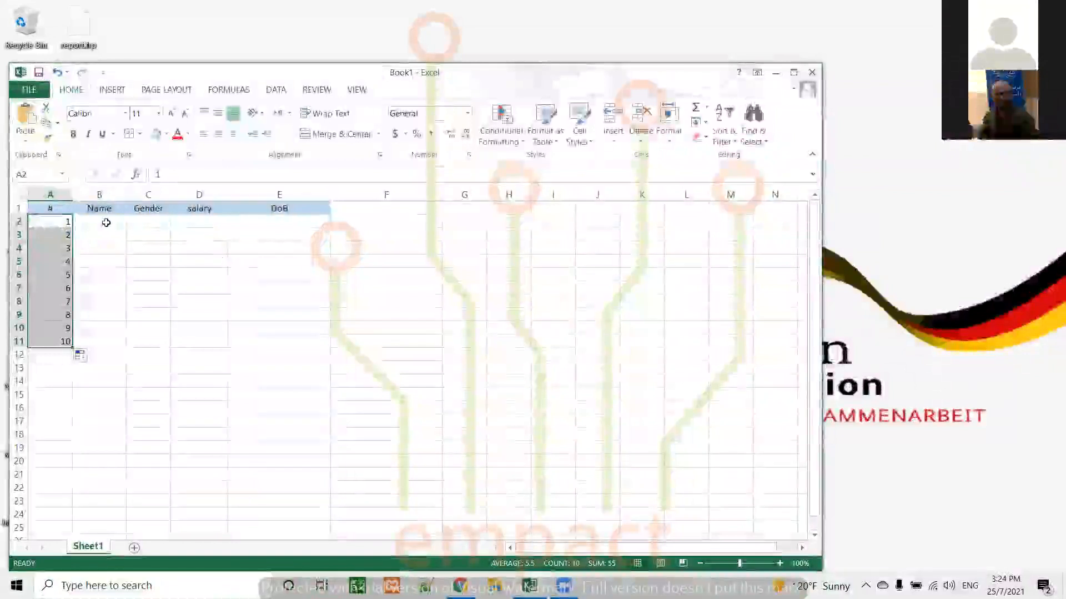
Apply all borders to the table body A2:E11
{"action": "key", "text": "shift+Right"}
{"action": "key", "text": "shift+Right"}
{"action": "key", "text": "shift+Right"}
{"action": "key", "text": "shift+Right"}
{"action": "key", "text": "shift+Right"}
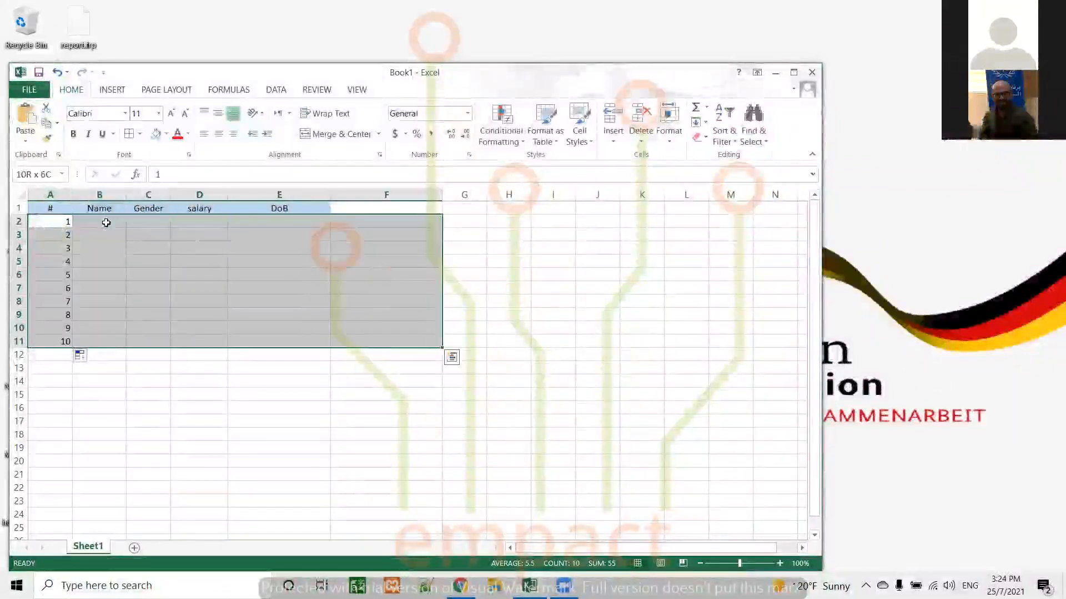
{"action": "key", "text": "shift+Left"}
{"action": "left_click", "coordinate": [129, 134]}
{"action": "left_click_drag", "start_coordinate": [53, 208], "coordinate": [209, 208]}
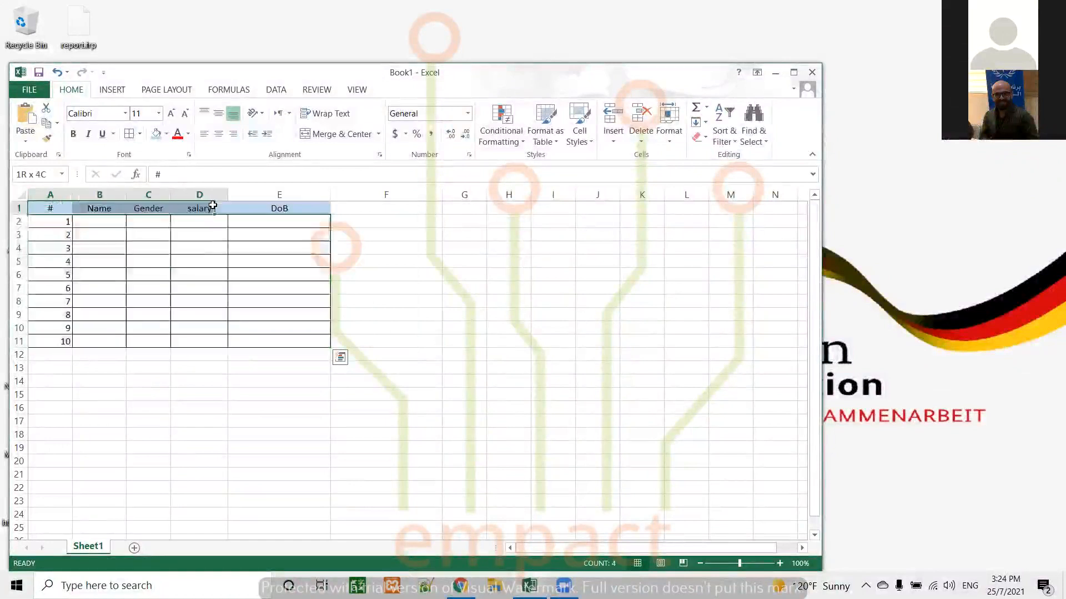
Enter the first names of five people in the Name column, cells B2 to B6
{"action": "left_click", "coordinate": [96, 224]}
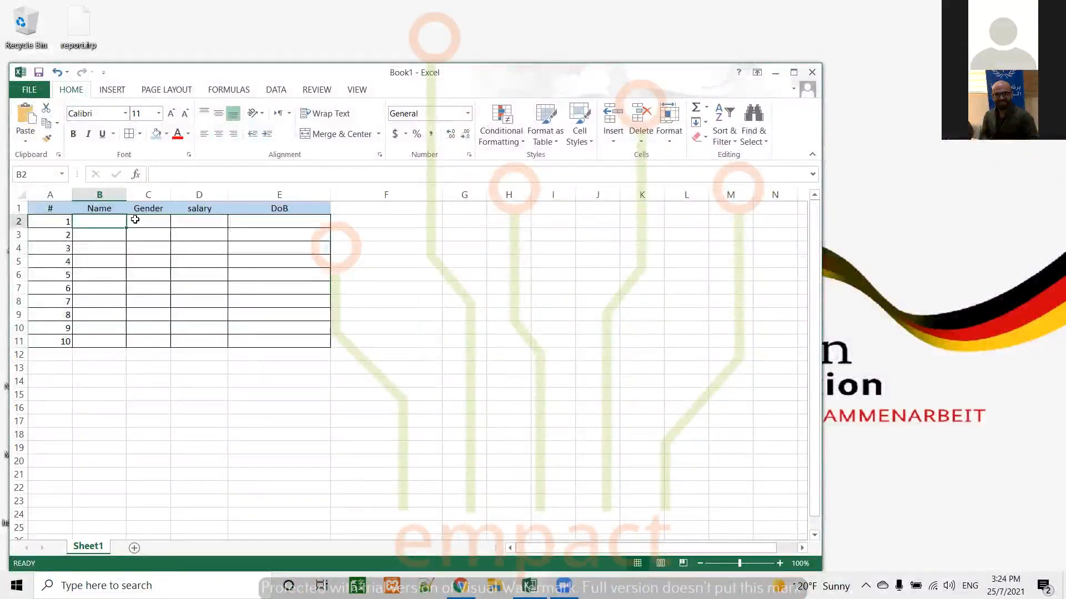
{"action": "type", "text": "Azad"}
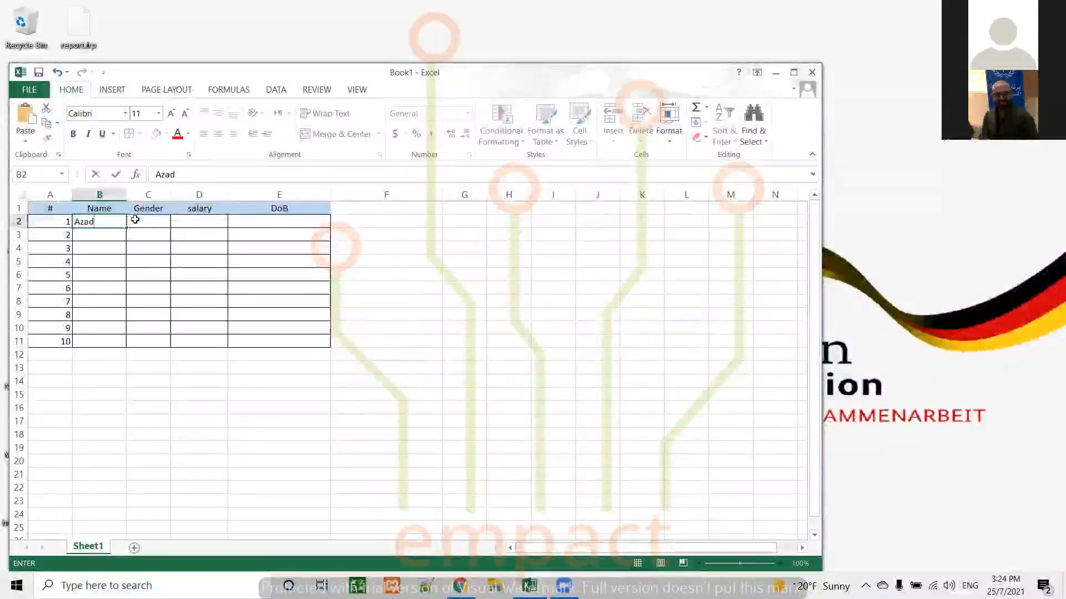
{"action": "key", "text": "Return"}
{"action": "type", "text": "Sara"}
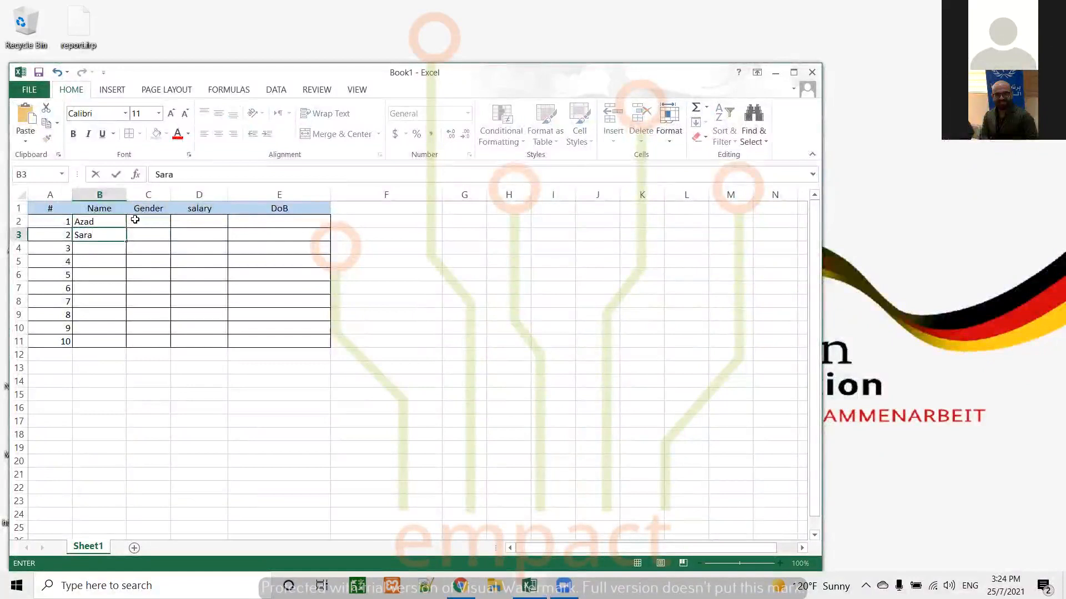
{"action": "key", "text": "Return"}
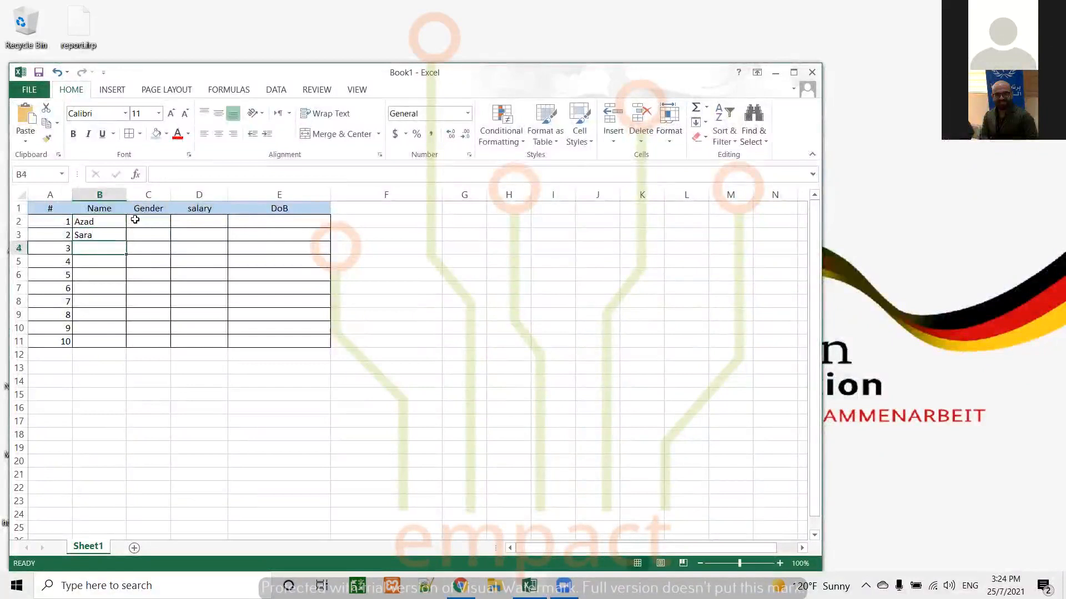
{"action": "type", "text": "Lara"}
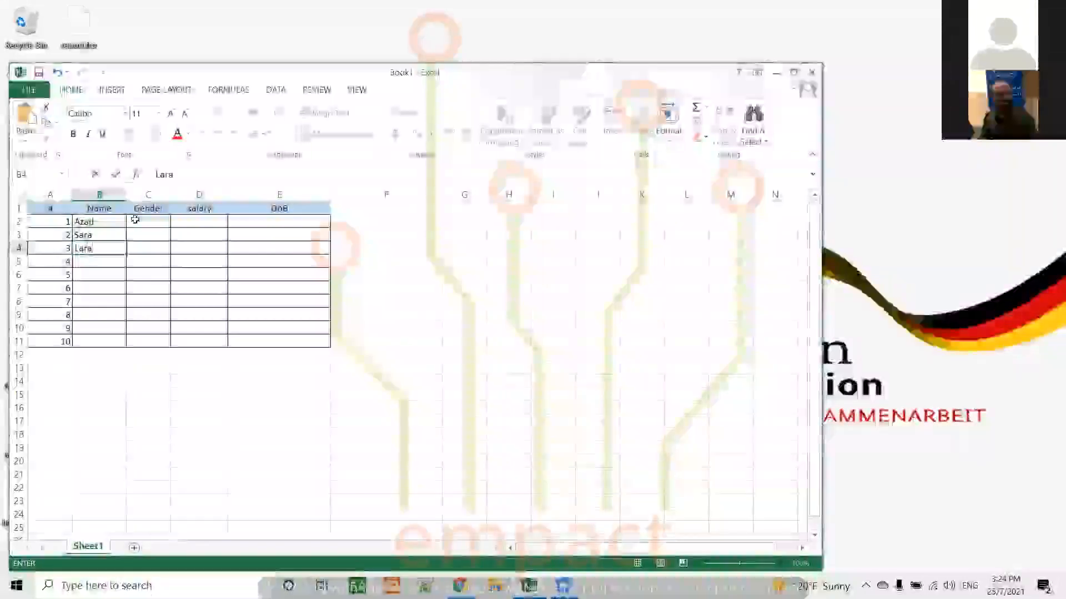
{"action": "key", "text": "Return"}
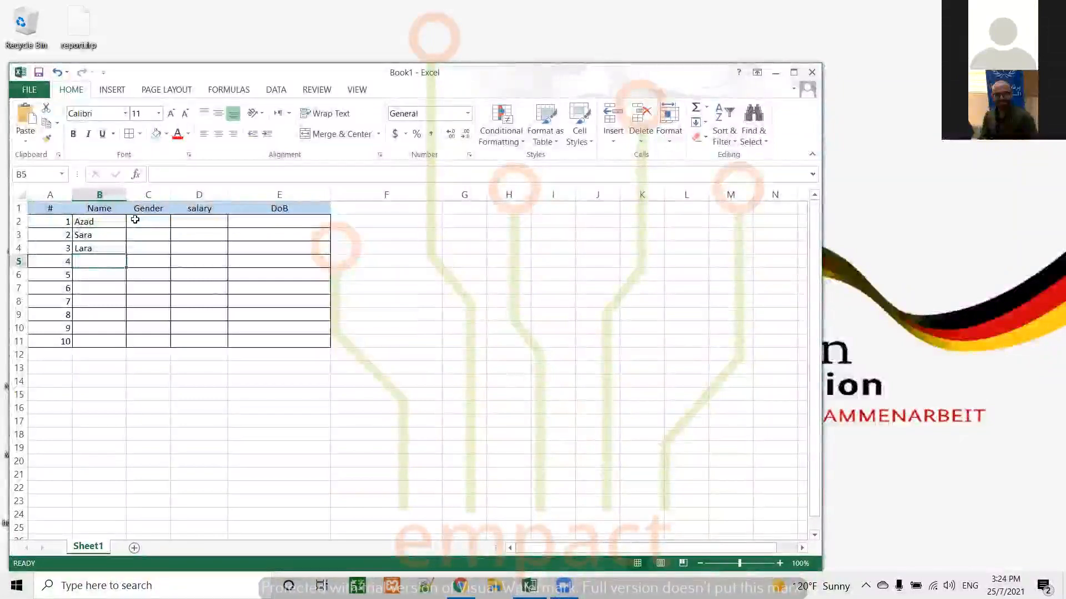
{"action": "type", "text": "Ahmed"}
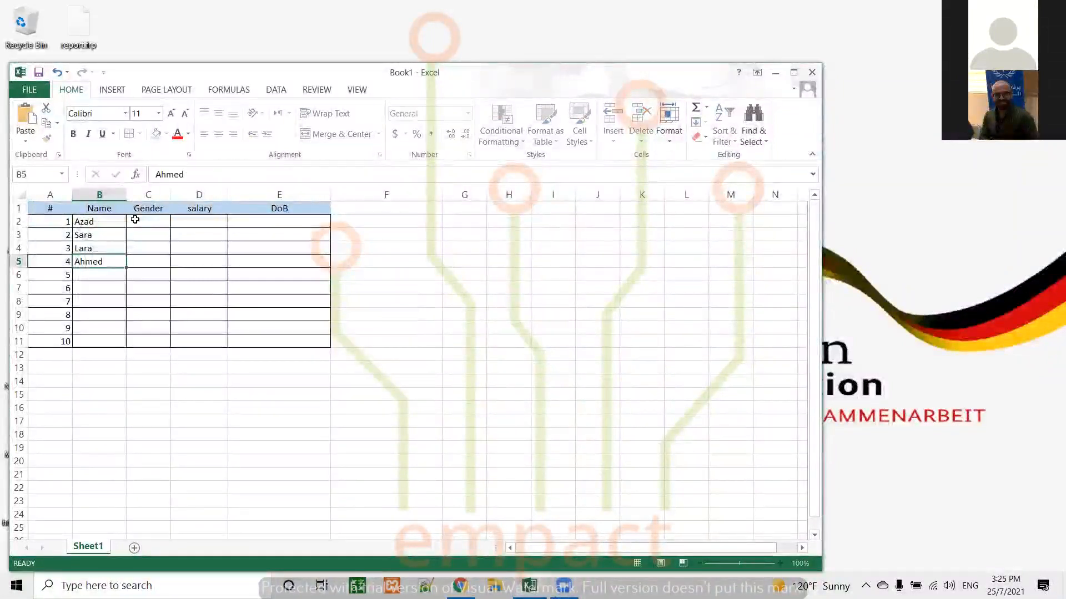
{"action": "key", "text": "Return"}
{"action": "type", "text": "Srwa"}
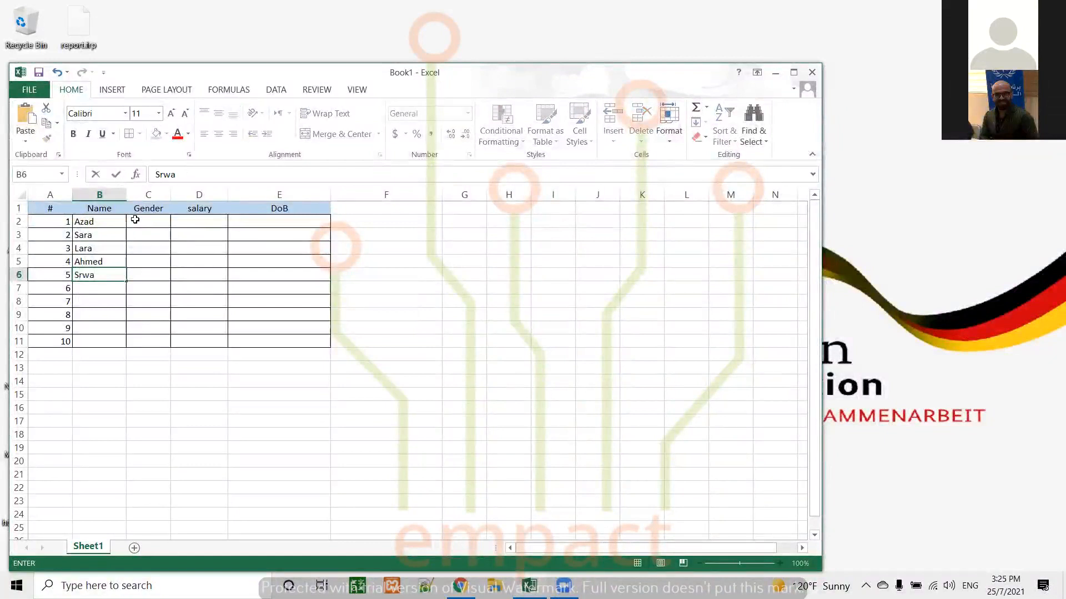
{"action": "key", "text": "Return"}
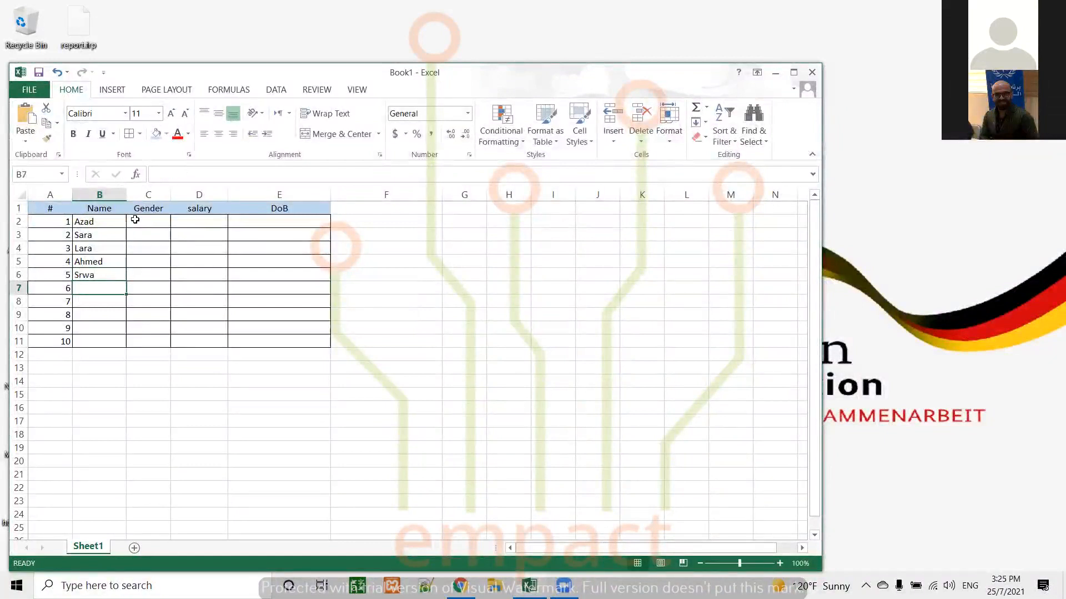
Enter the first names of the remaining five people in the Name column, cells B7 to B11
{"action": "type", "text": "Ashna"}
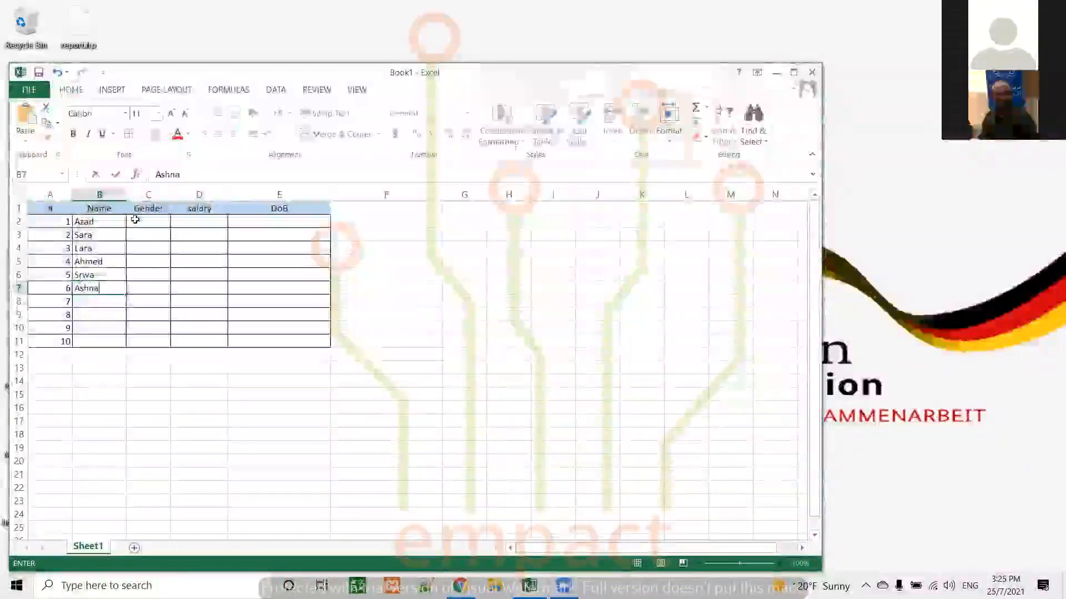
{"action": "key", "text": "Return"}
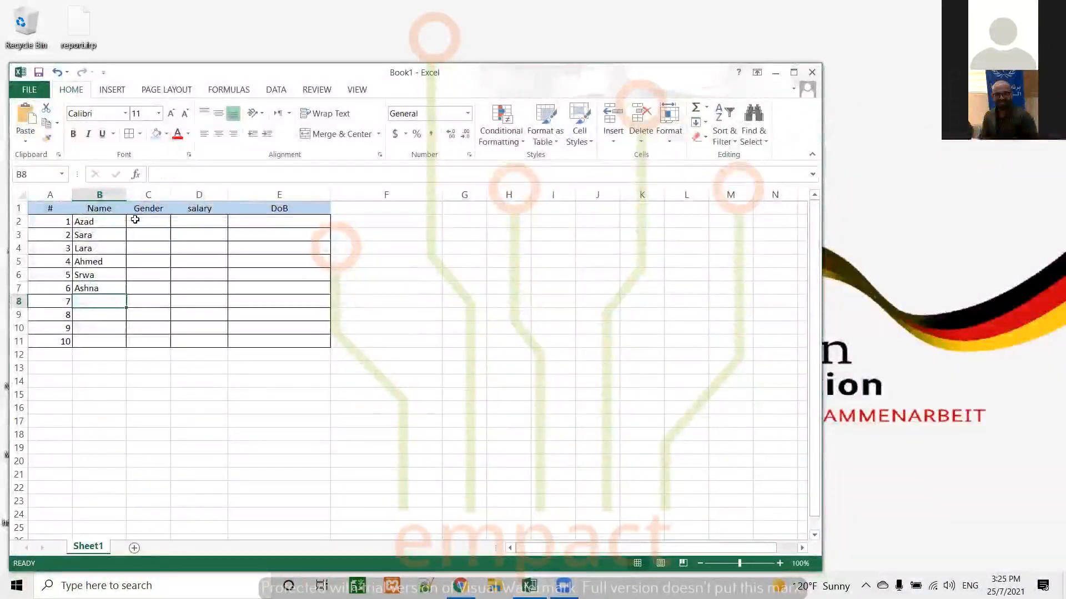
{"action": "type", "text": "Ali"}
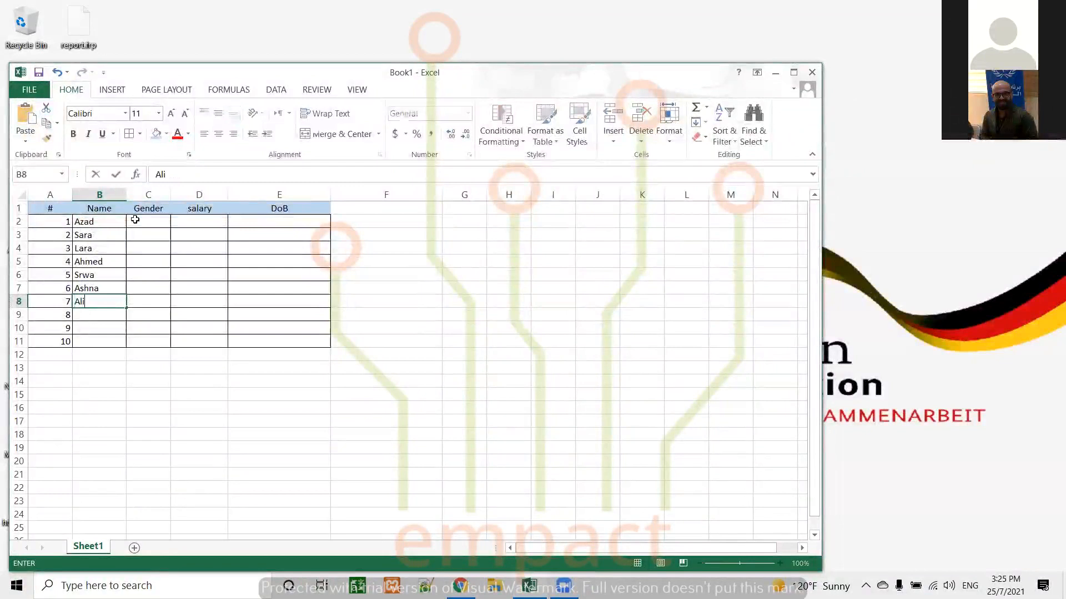
{"action": "key", "text": "Return"}
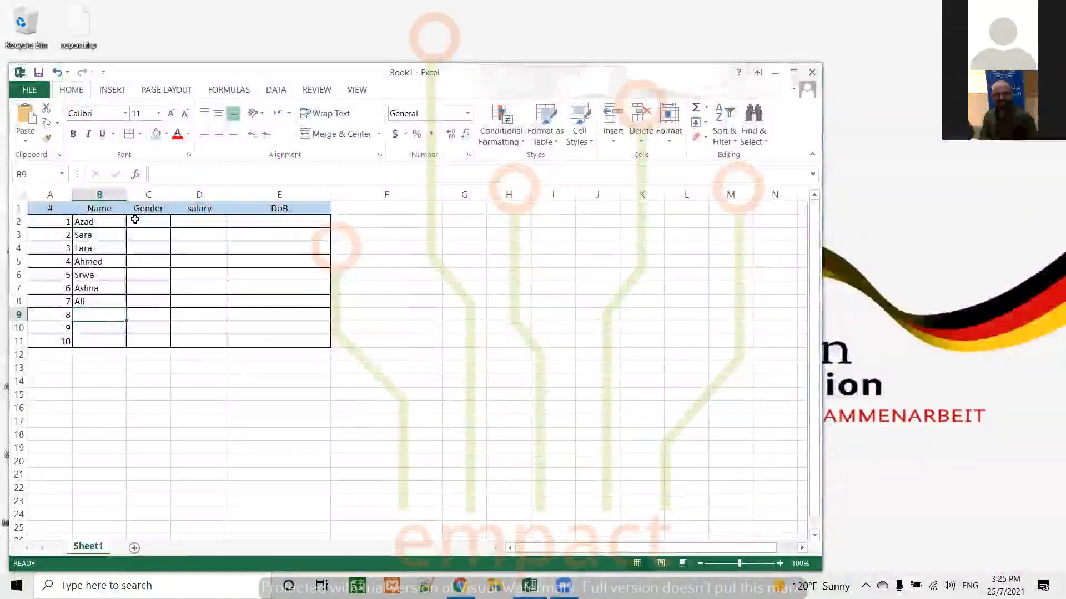
{"action": "type", "text": "Mu"}
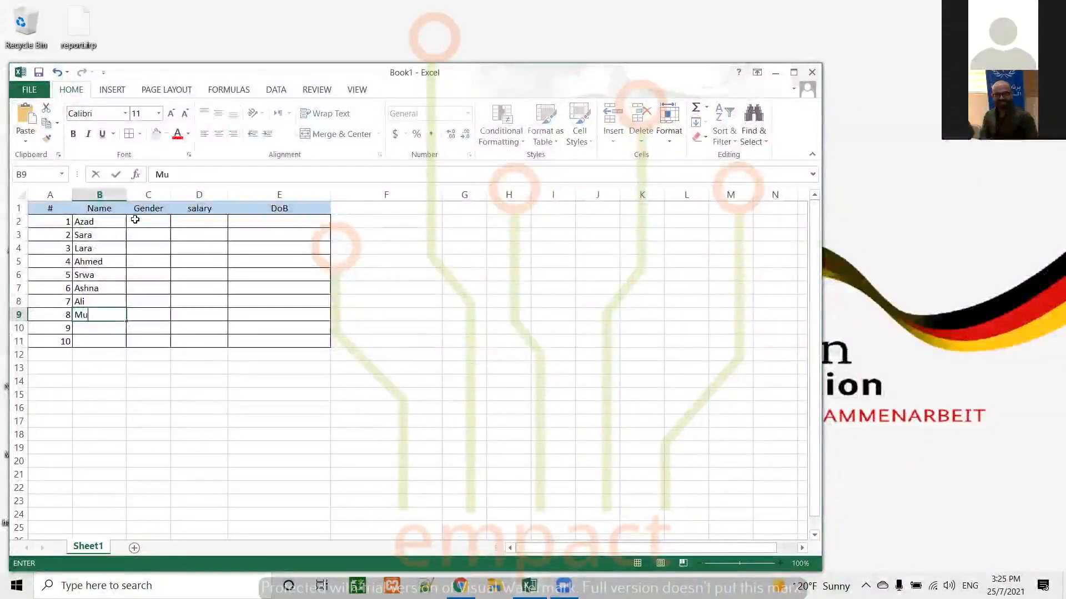
{"action": "type", "text": "hammed"}
{"action": "key", "text": "Return"}
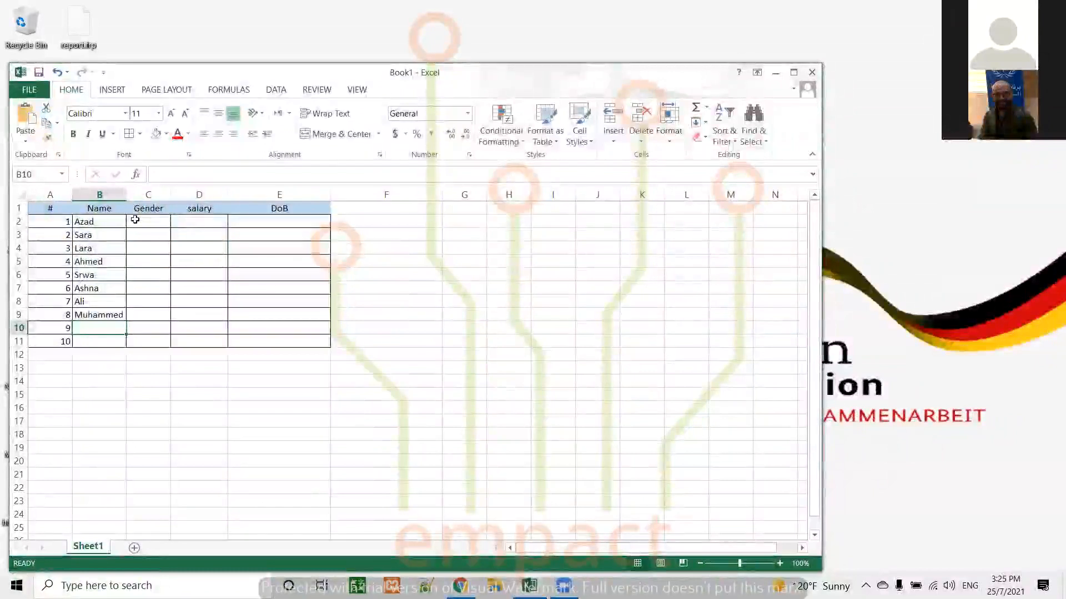
{"action": "type", "text": "Kan"}
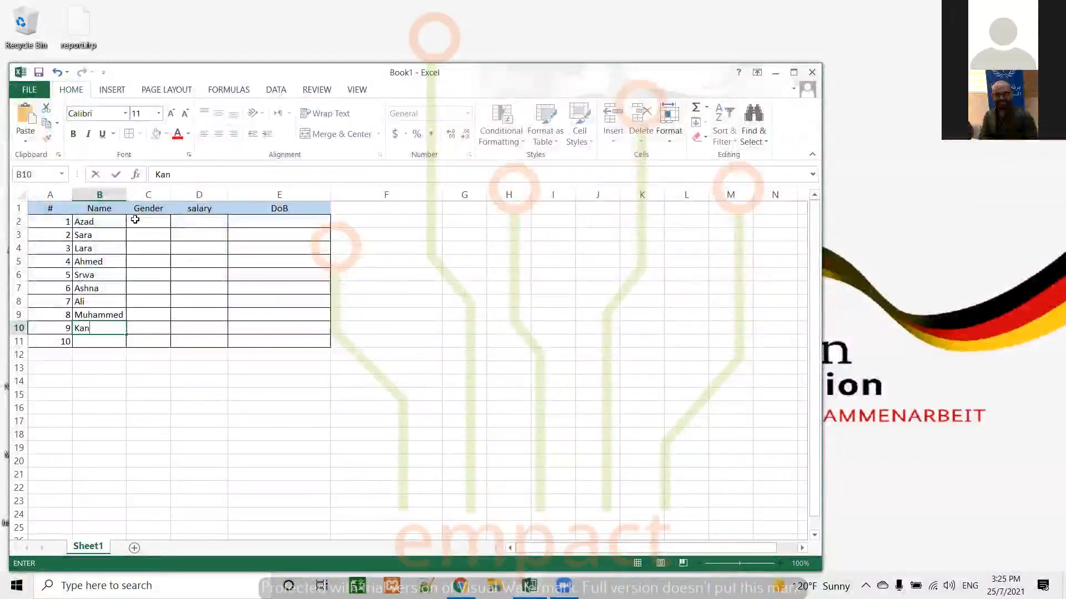
{"action": "type", "text": "y"}
{"action": "key", "text": "Return"}
{"action": "type", "text": "J"}
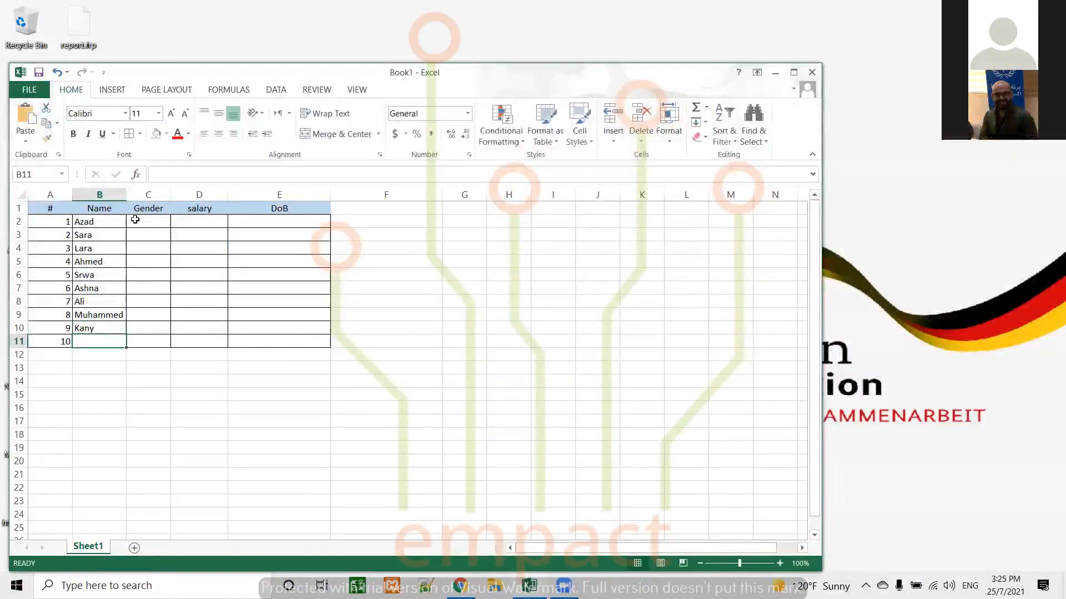
{"action": "type", "text": "Kai"}
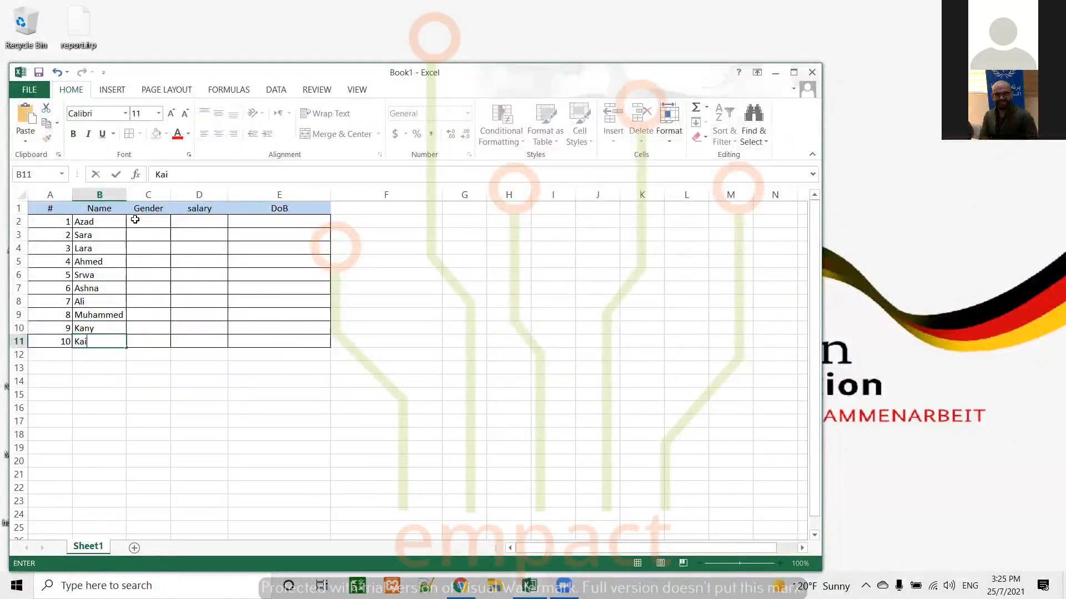
{"action": "type", "text": "wan"}
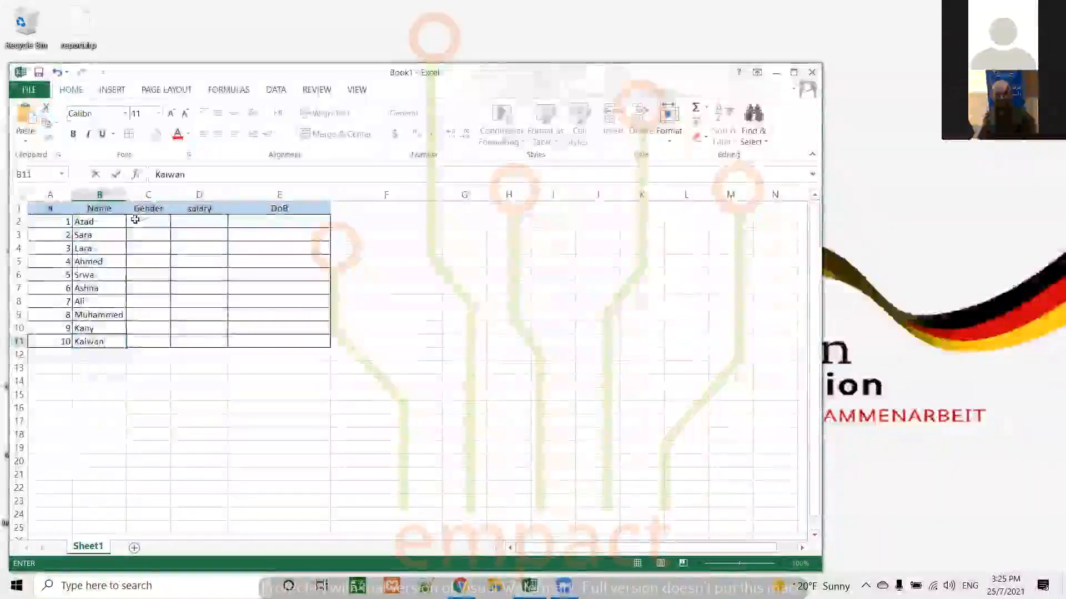
Fill the Gender cells C2 to C6 with M, F, F, M and F
{"action": "left_click", "coordinate": [150, 222]}
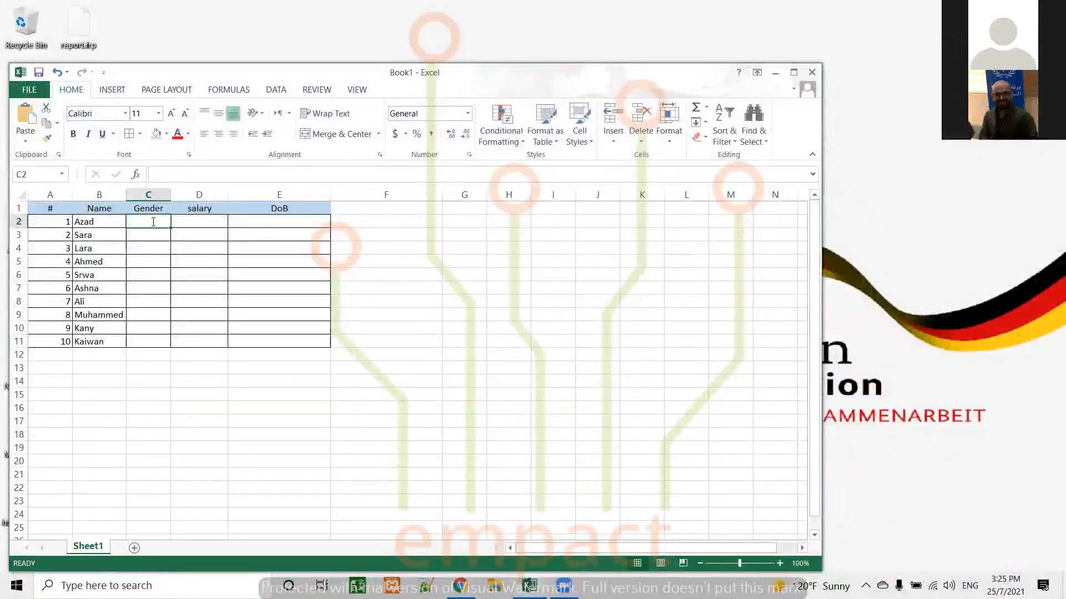
{"action": "type", "text": "M"}
{"action": "key", "text": "Return"}
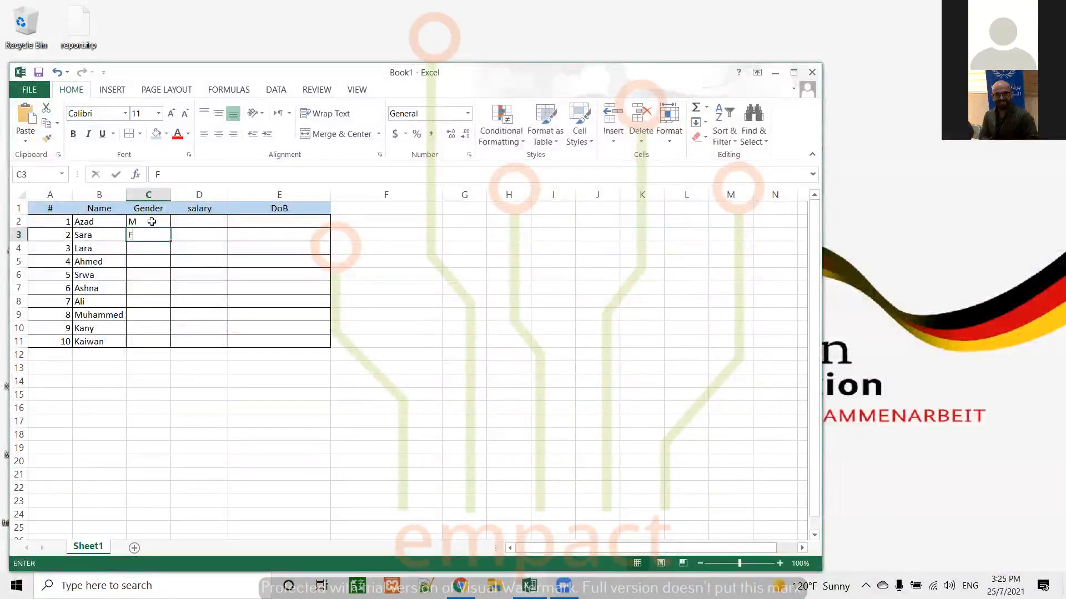
{"action": "type", "text": "F"}
{"action": "key", "text": "Return"}
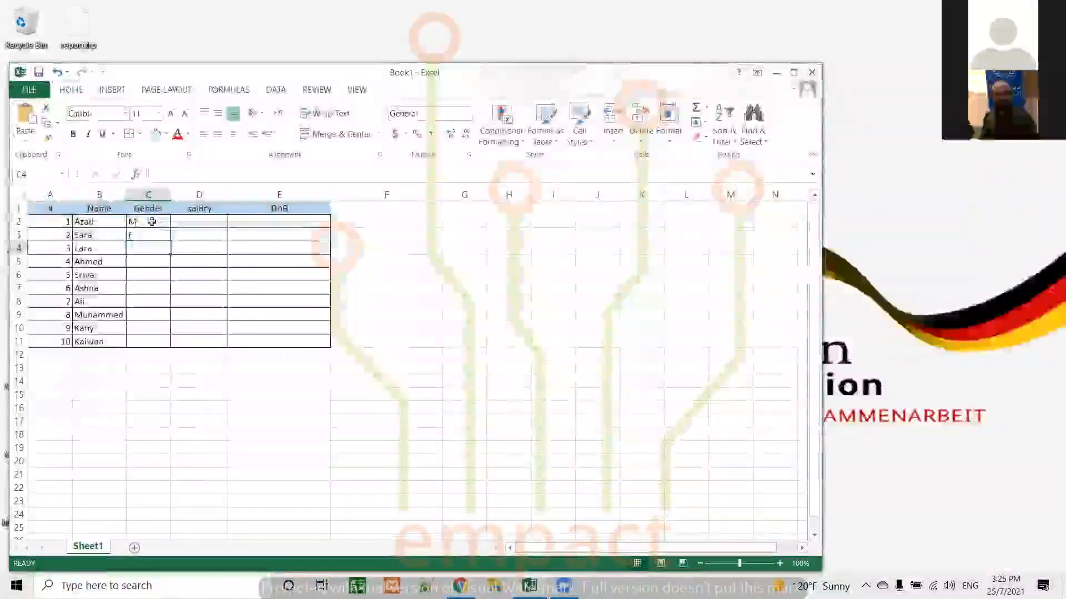
{"action": "type", "text": "F"}
{"action": "type", "text": "M"}
{"action": "key", "text": "Return"}
{"action": "type", "text": "F"}
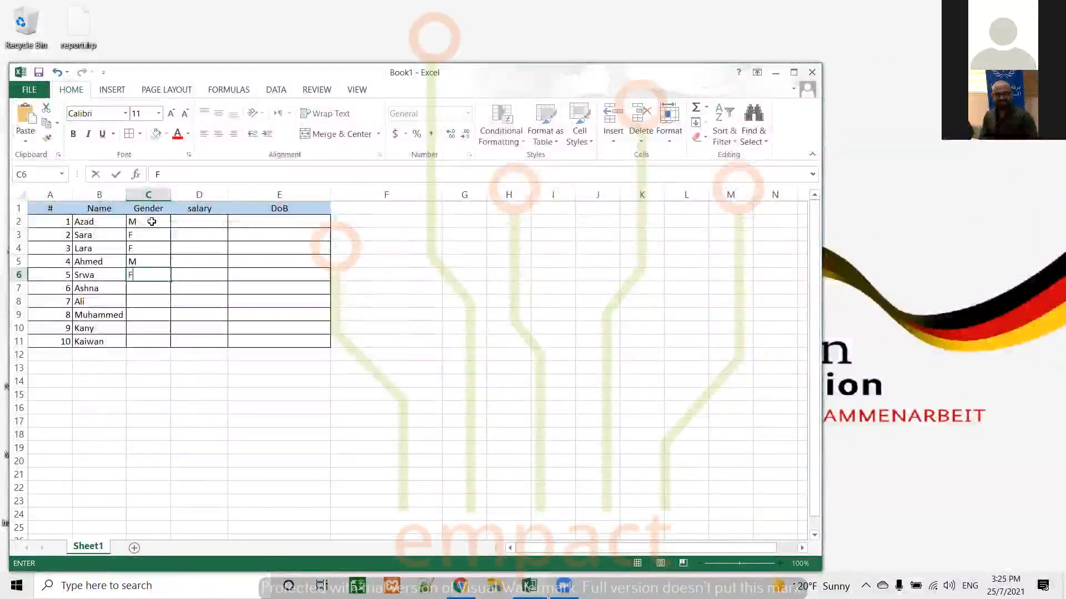
{"action": "key", "text": "Return"}
Complete the Gender column in cells C7 to C11 with F, M, M, F and M
{"action": "type", "text": "F"}
{"action": "key", "text": "Return"}
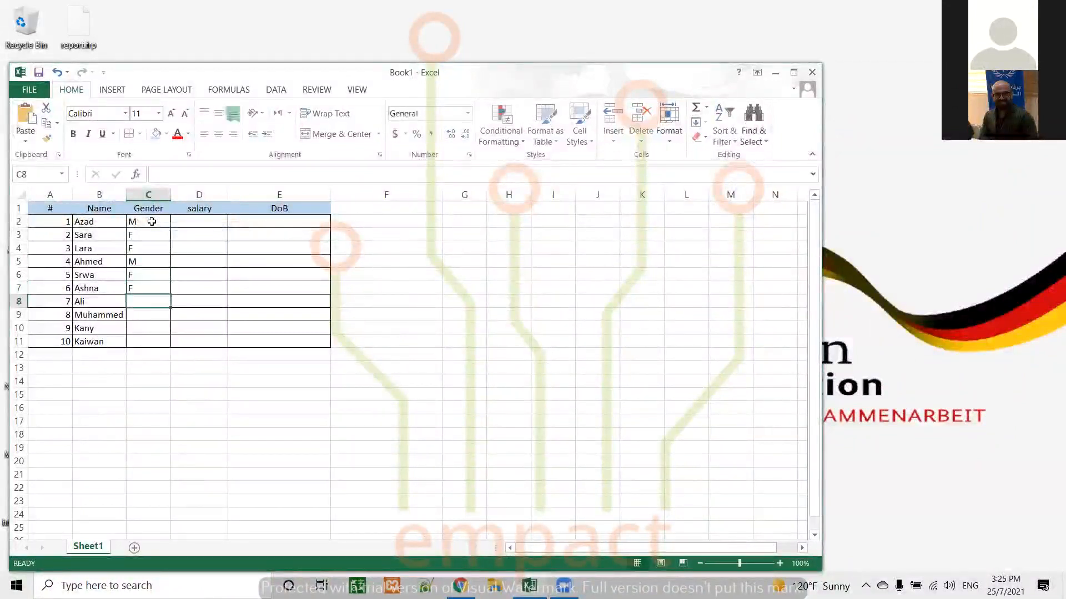
{"action": "type", "text": "M"}
{"action": "key", "text": "Return"}
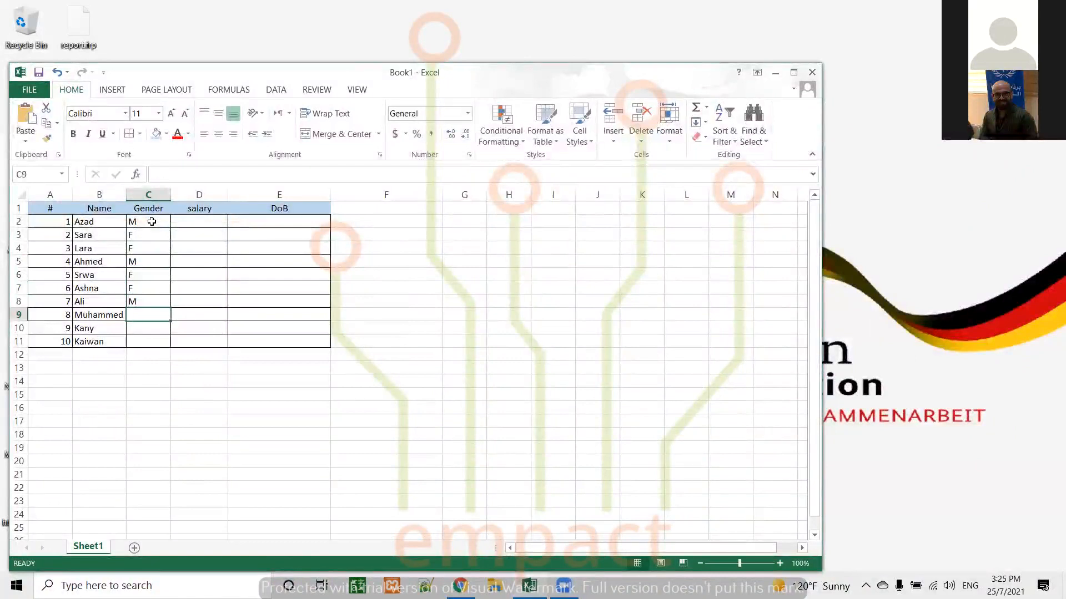
{"action": "type", "text": "M"}
{"action": "key", "text": "Return"}
{"action": "key", "text": "Return"}
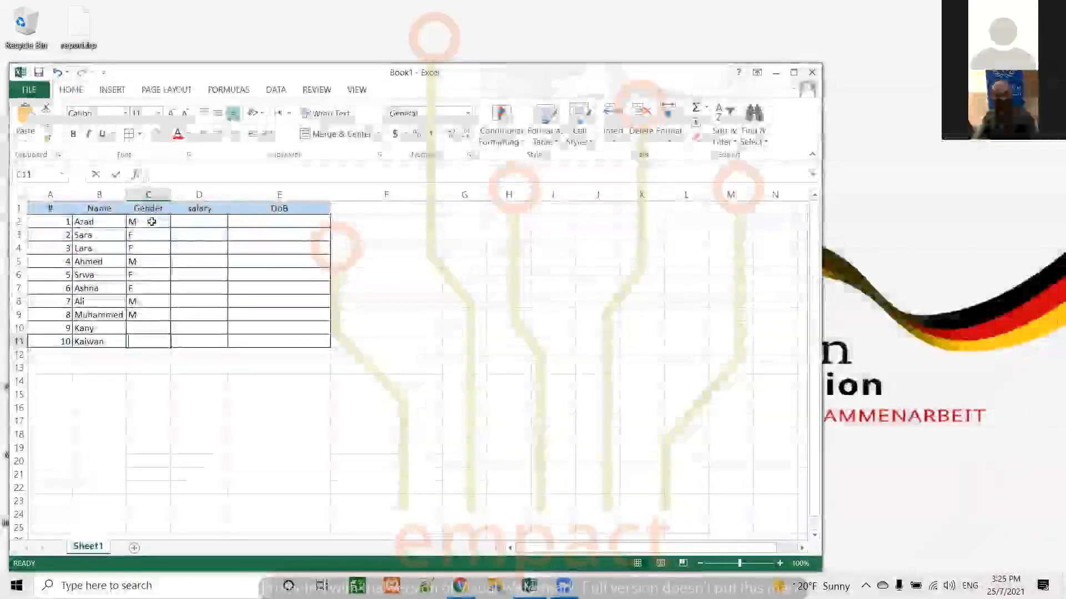
{"action": "type", "text": "M"}
{"action": "key", "text": "Up"}
{"action": "type", "text": "D"}
{"action": "key", "text": "BackSpace"}
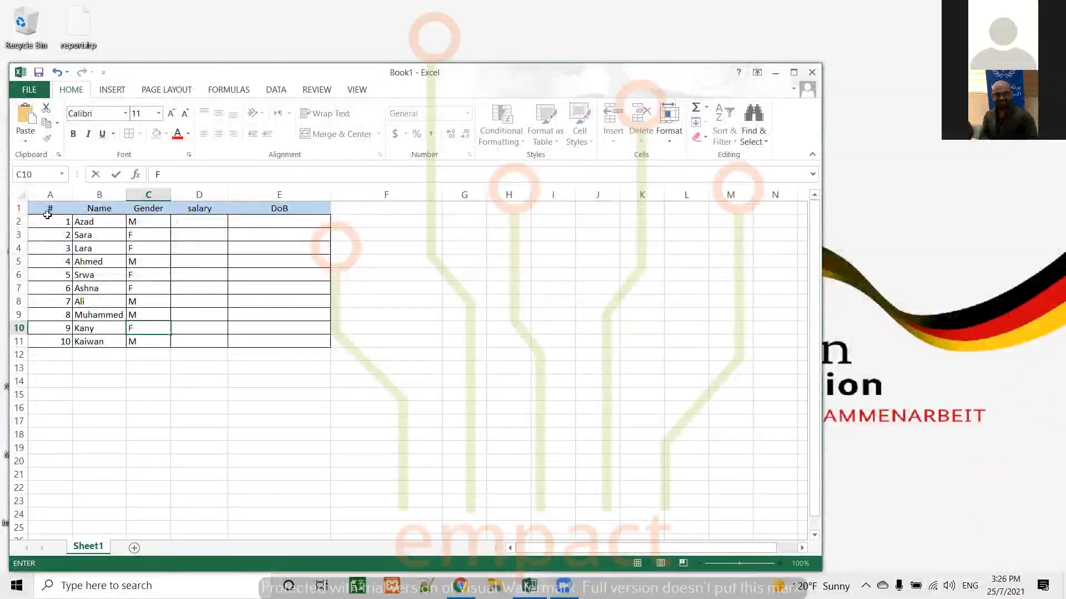
Center the row numbers in A2:A11 and the Gender, salary and DoB cells in C2:E11
{"action": "left_click_drag", "start_coordinate": [50, 217], "coordinate": [293, 333]}
{"action": "left_click_drag", "start_coordinate": [52, 222], "coordinate": [62, 338]}
{"action": "left_click", "coordinate": [219, 134]}
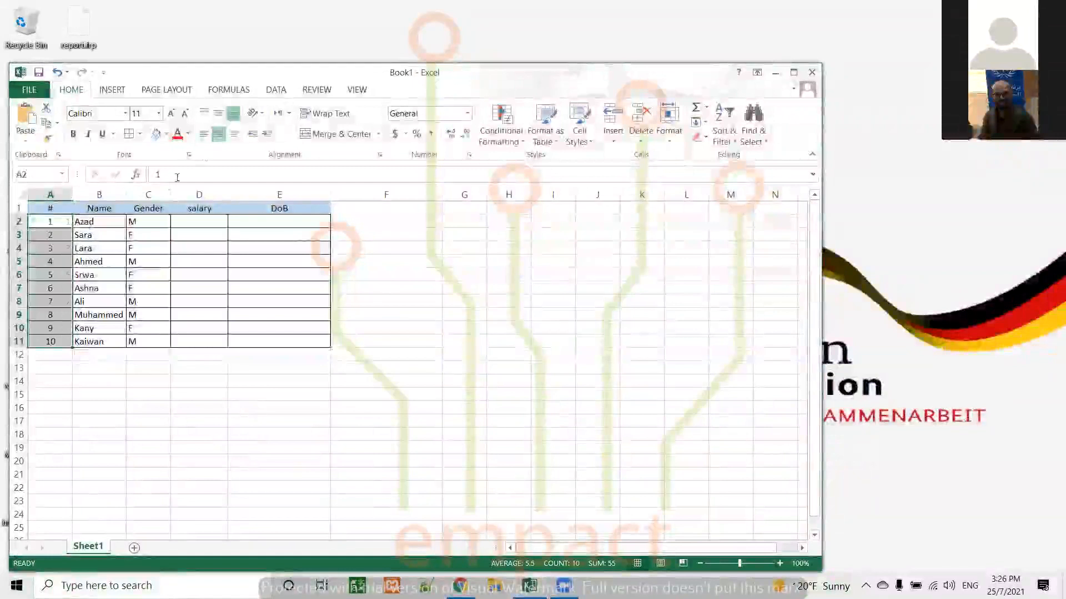
{"action": "left_click_drag", "start_coordinate": [149, 221], "coordinate": [311, 342]}
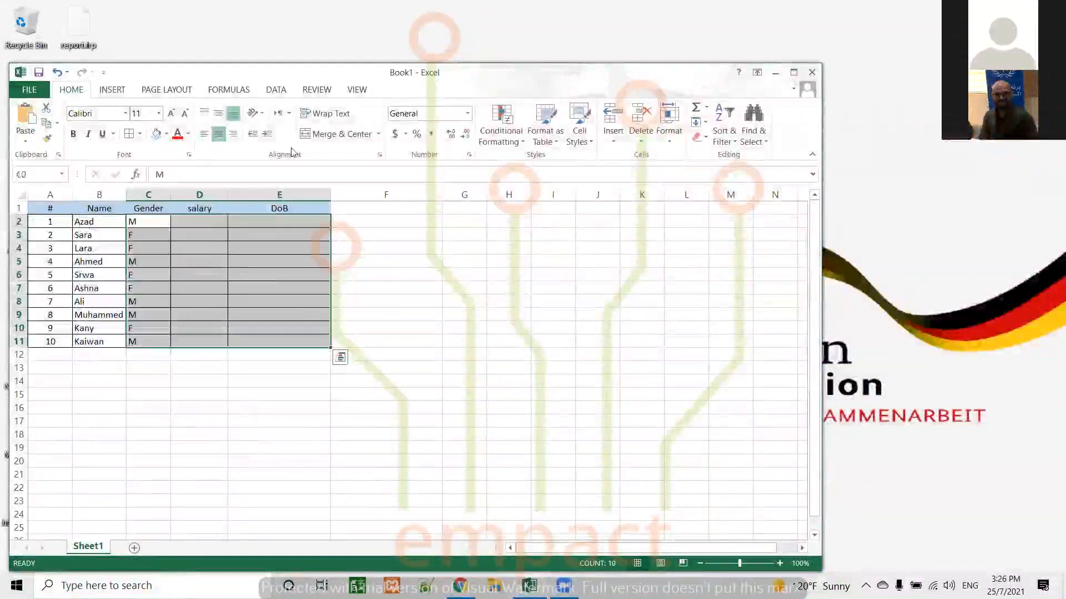
{"action": "left_click", "coordinate": [218, 134]}
Enter the salaries 100 and 150 in cells D2 and D3
{"action": "left_click", "coordinate": [198, 224]}
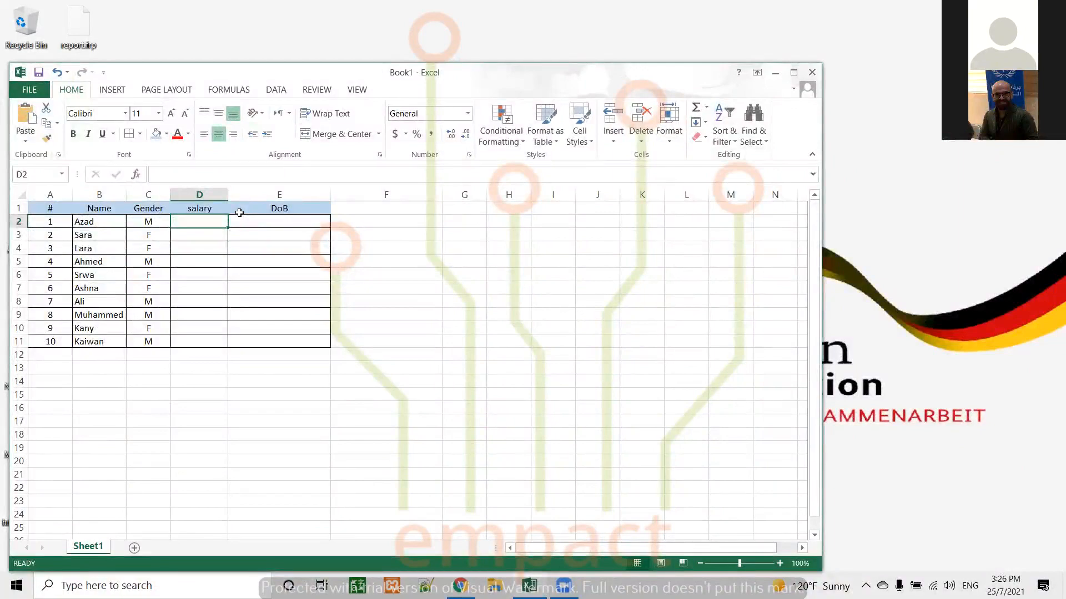
{"action": "type", "text": "100"}
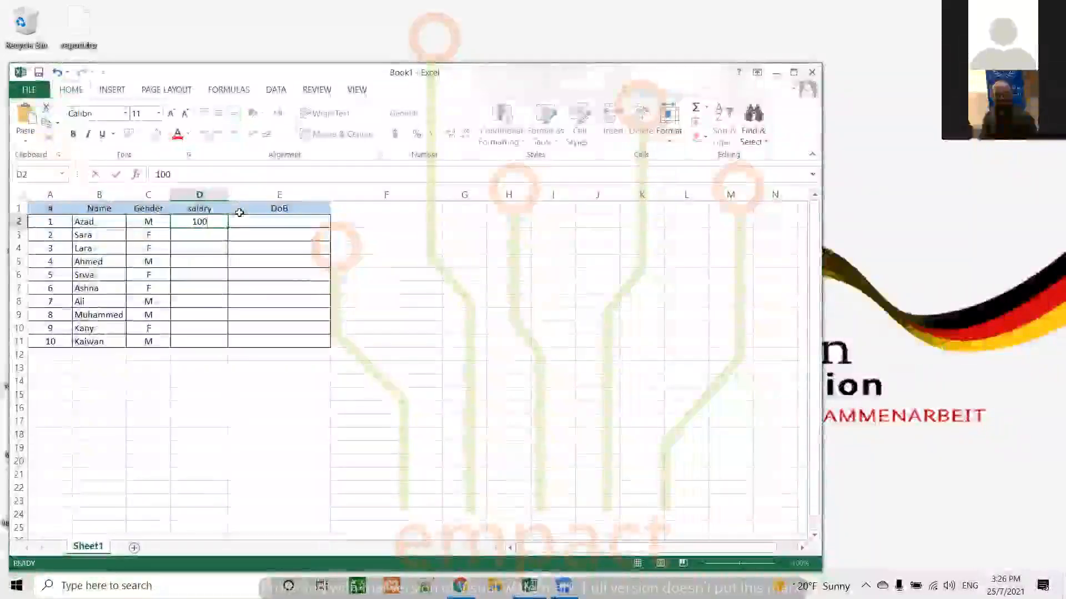
{"action": "key", "text": "Return"}
{"action": "key", "text": "Return"}
{"action": "type", "text": "1"}
{"action": "key", "text": "Up"}
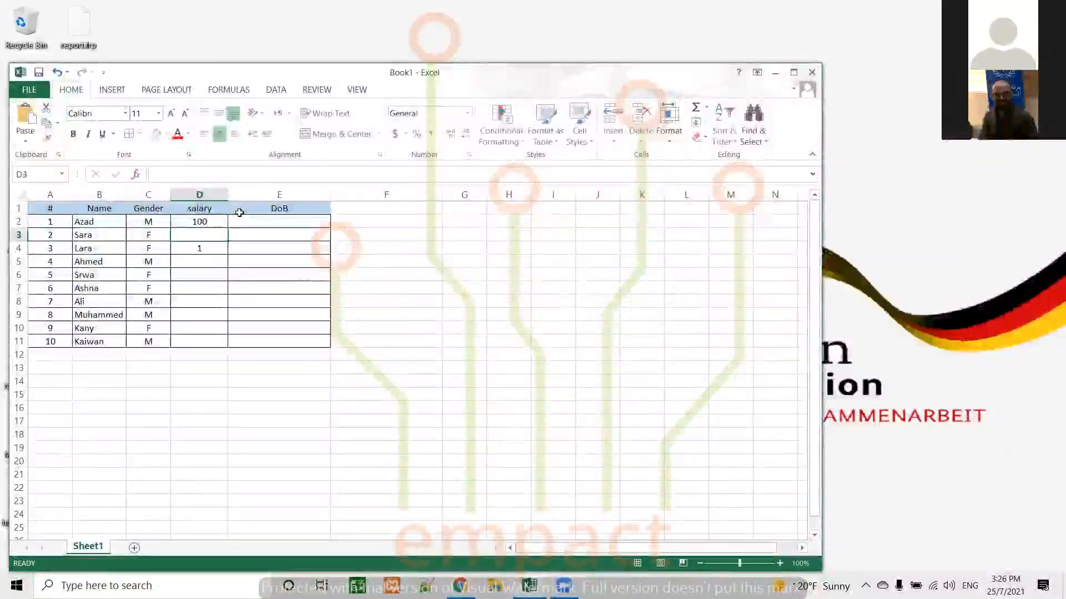
{"action": "key", "text": "Down"}
{"action": "key", "text": "Up"}
{"action": "type", "text": "15"}
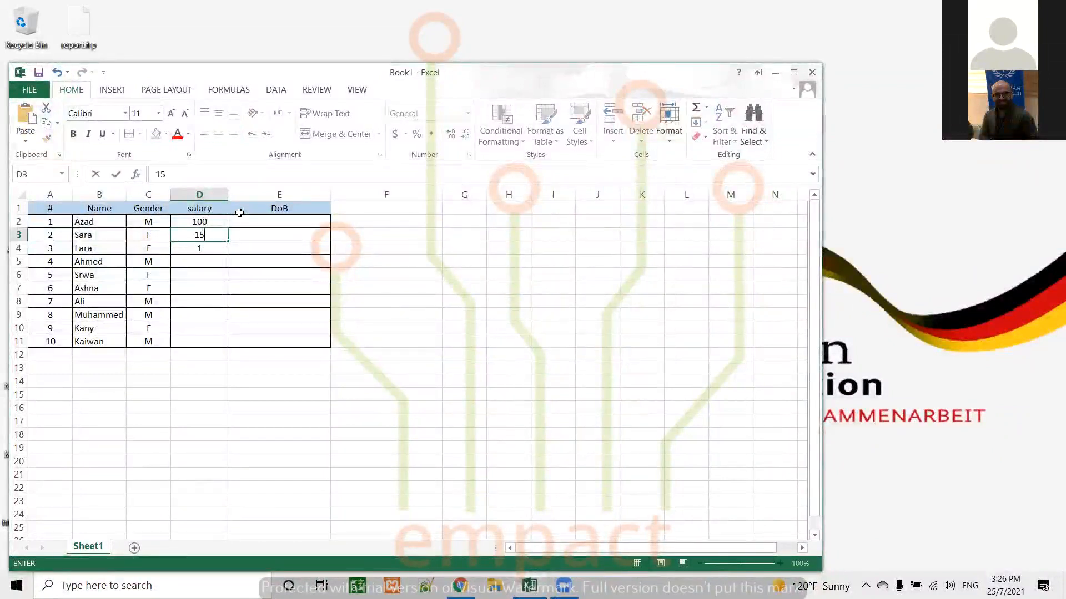
{"action": "type", "text": "0"}
{"action": "key", "text": "Return"}
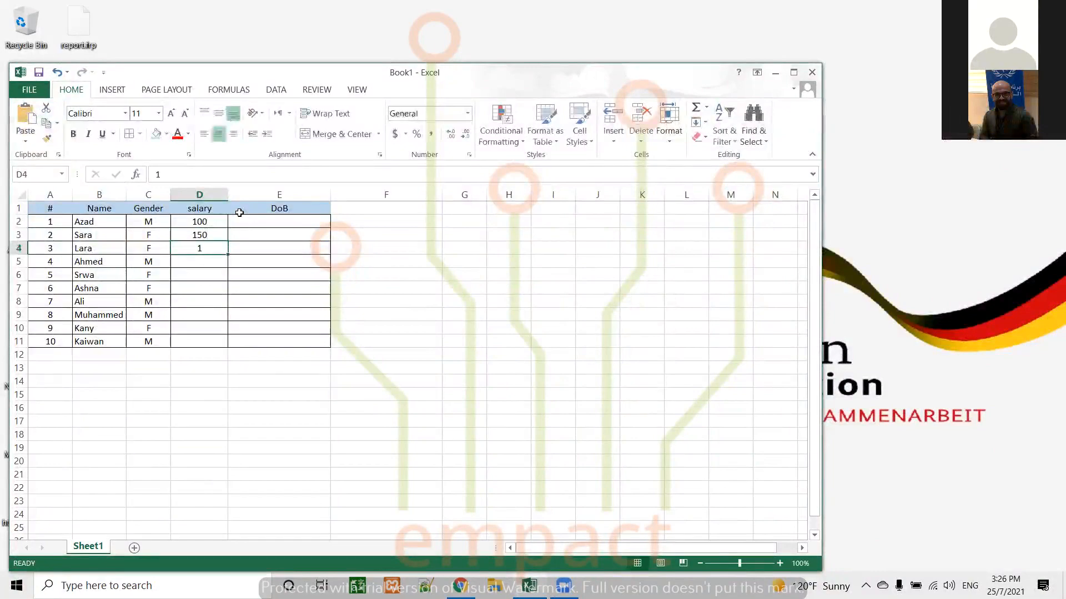
Enter the salaries 110, 120, 155 and 122 in cells D4 to D7
{"action": "type", "text": "110"}
{"action": "key", "text": "Return"}
{"action": "type", "text": "120"}
{"action": "key", "text": "Return"}
{"action": "type", "text": "1"}
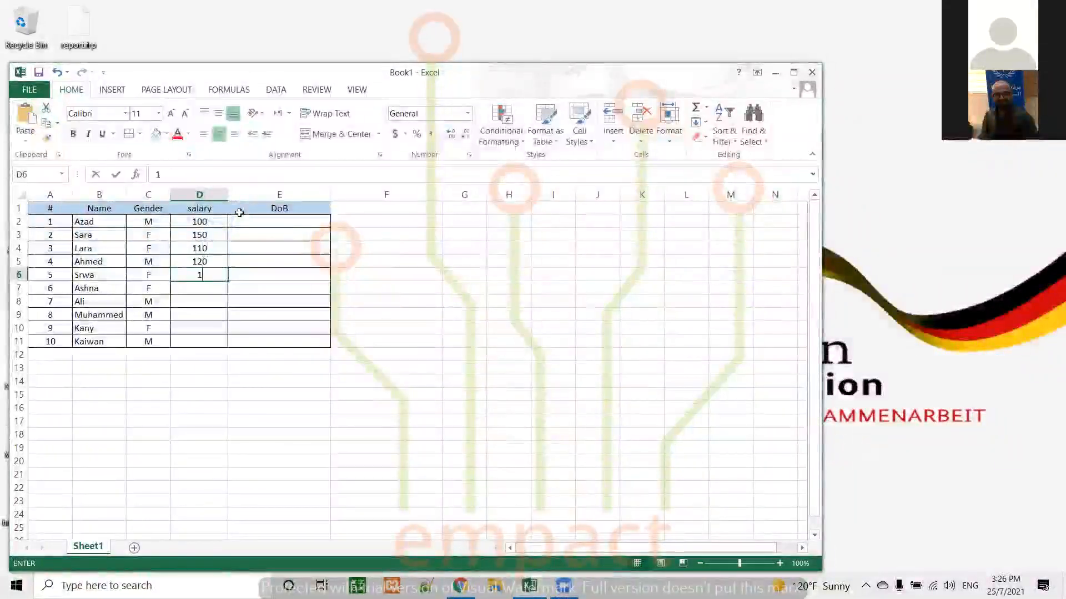
{"action": "type", "text": "55"}
{"action": "key", "text": "Return"}
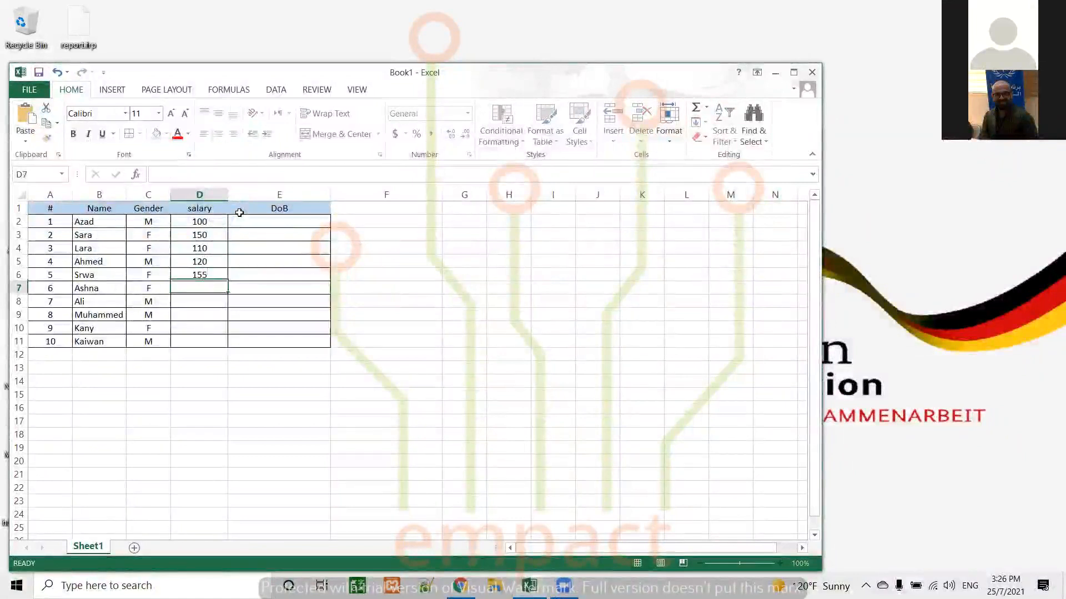
{"action": "type", "text": "122"}
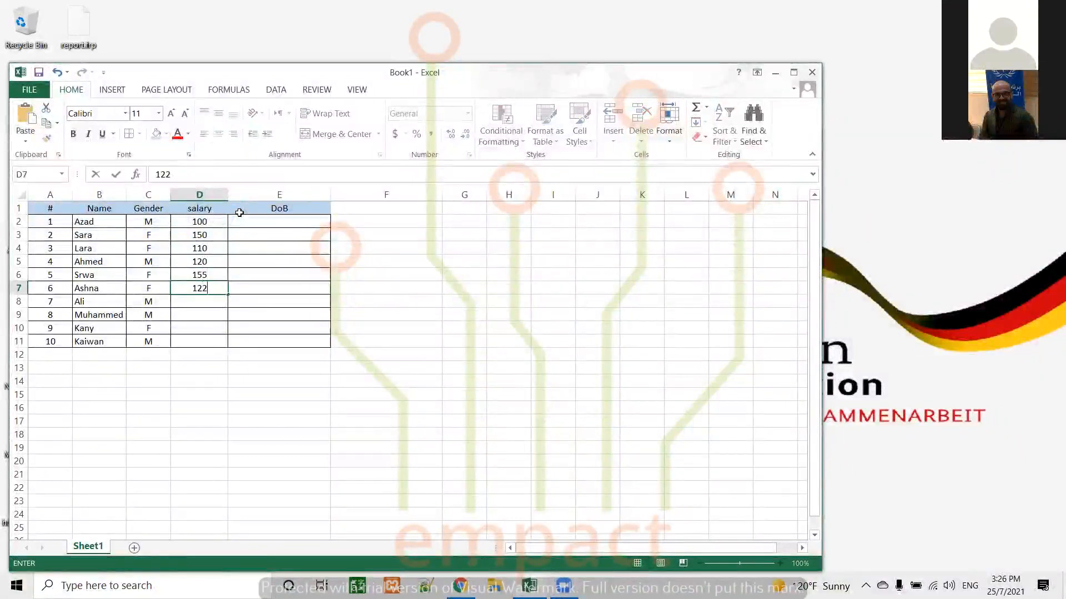
{"action": "key", "text": "Return"}
Enter the salaries 89, 75, 140 and 200 in cells D8 to D11
{"action": "type", "text": "89"}
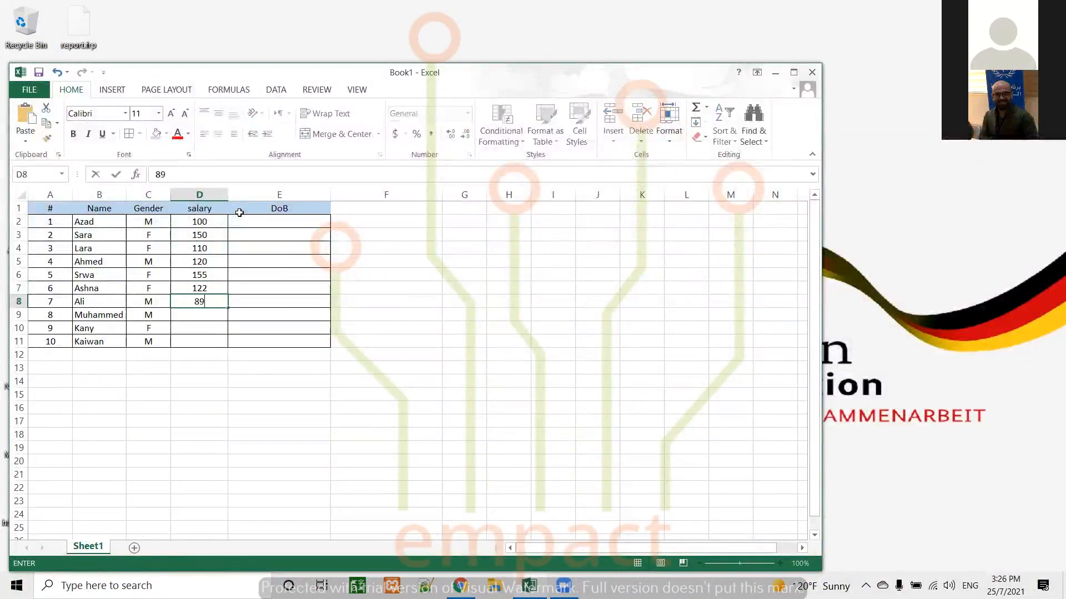
{"action": "key", "text": "Return"}
{"action": "type", "text": "75"}
{"action": "key", "text": "Return"}
{"action": "type", "text": "1"}
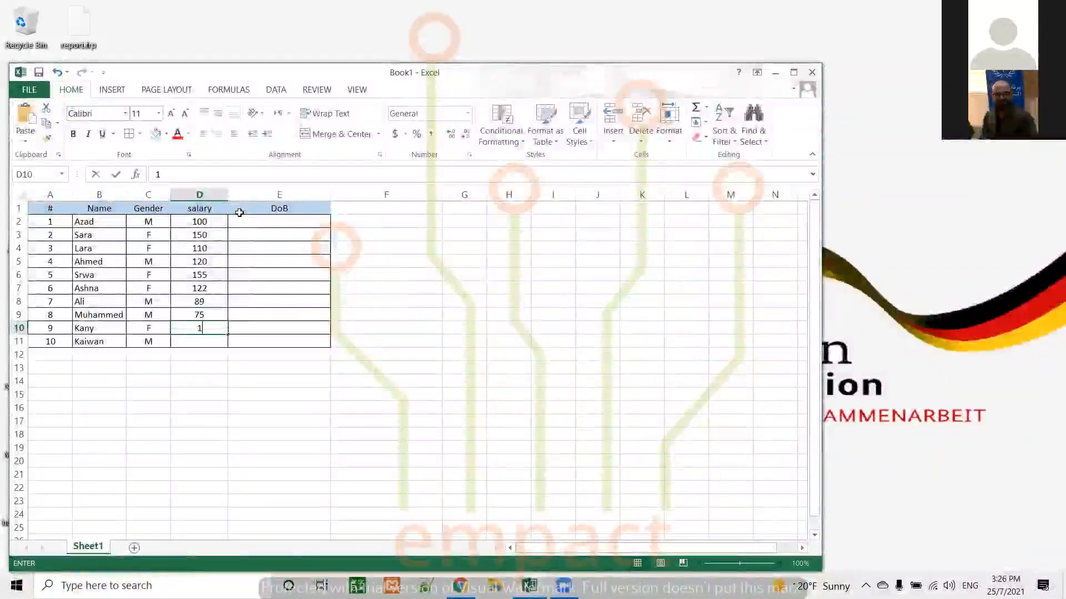
{"action": "type", "text": "40"}
{"action": "key", "text": "Return"}
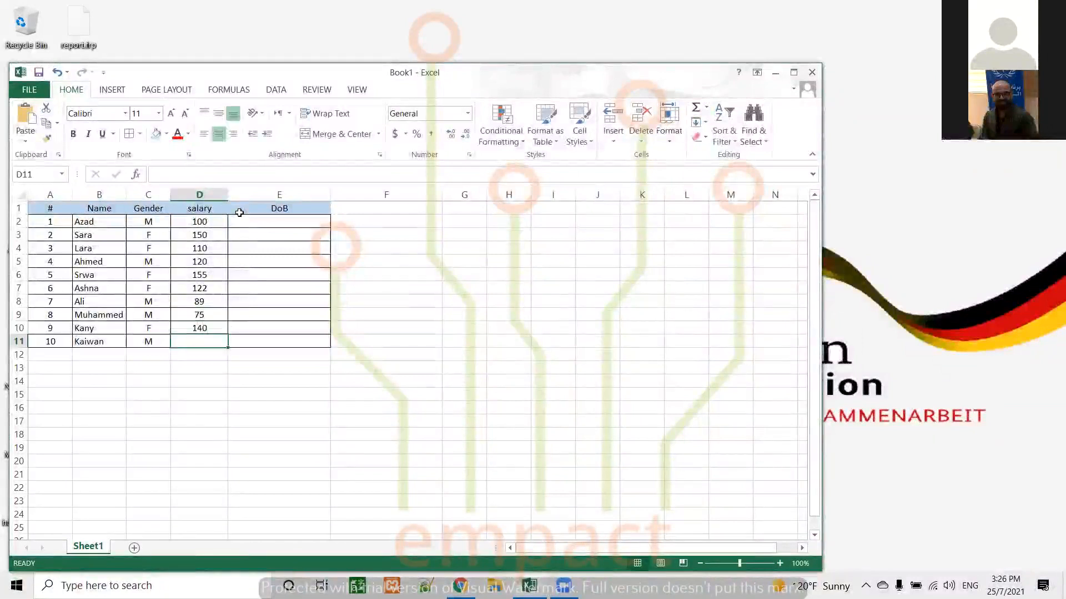
{"action": "type", "text": "200"}
{"action": "key", "text": "Return"}
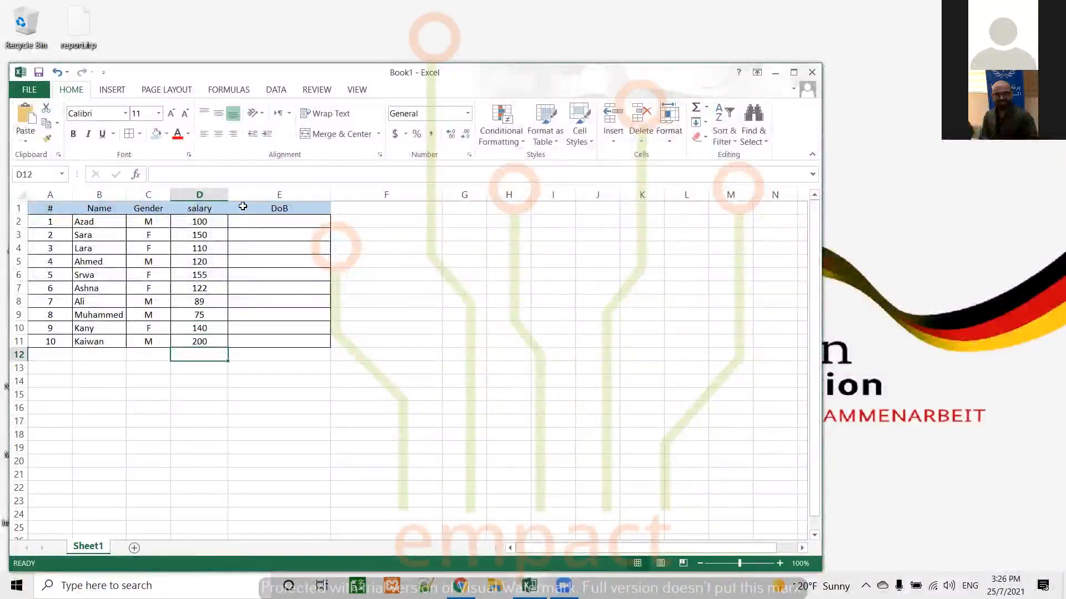
Apply the Accounting number format to the salary values in D2:D11
{"action": "left_click_drag", "start_coordinate": [197, 220], "coordinate": [199, 340]}
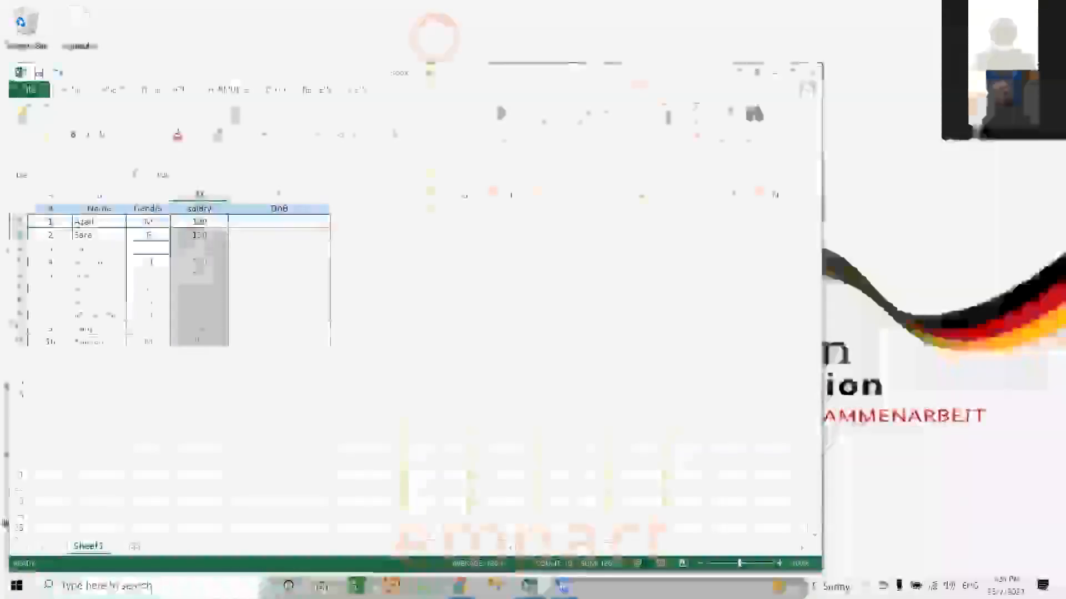
{"action": "left_click", "coordinate": [469, 114]}
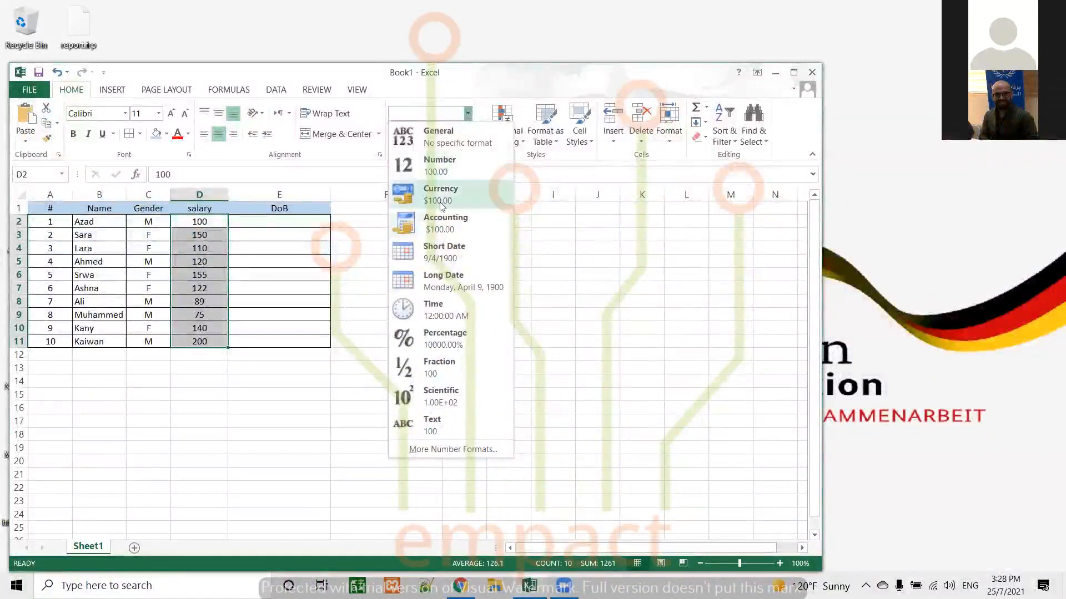
{"action": "left_click", "coordinate": [435, 219]}
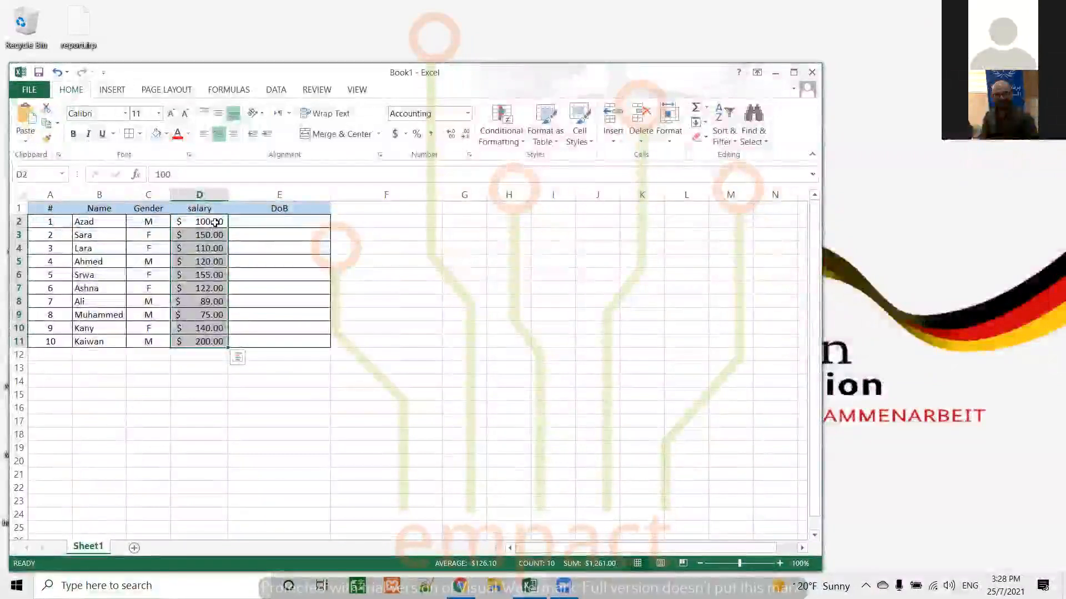
Remove both decimal places from the salary values in D2:D11
{"action": "left_click", "coordinate": [216, 222]}
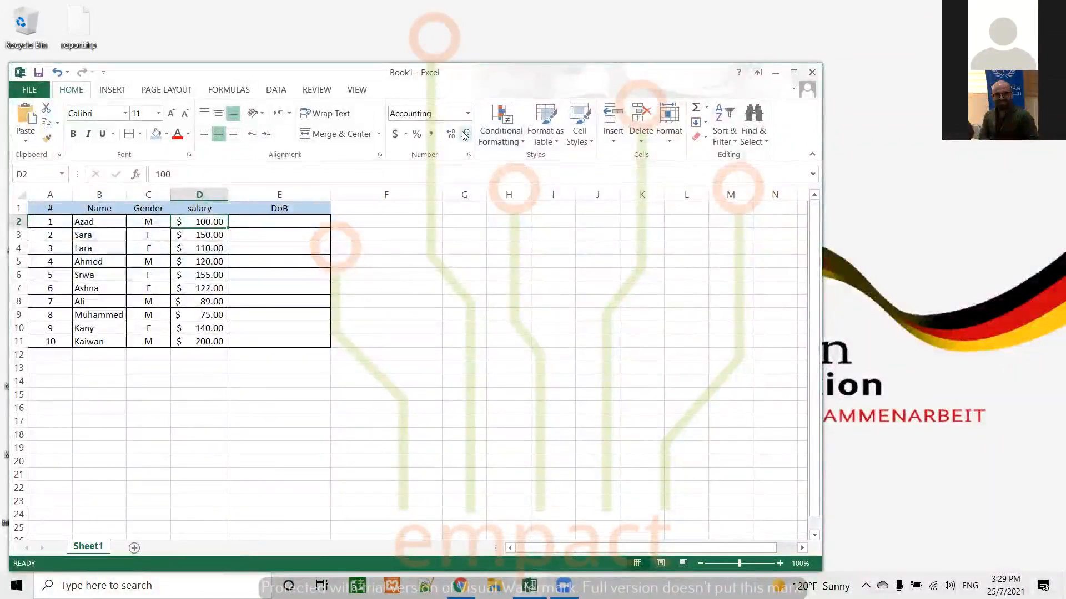
{"action": "left_click_drag", "start_coordinate": [211, 222], "coordinate": [210, 342]}
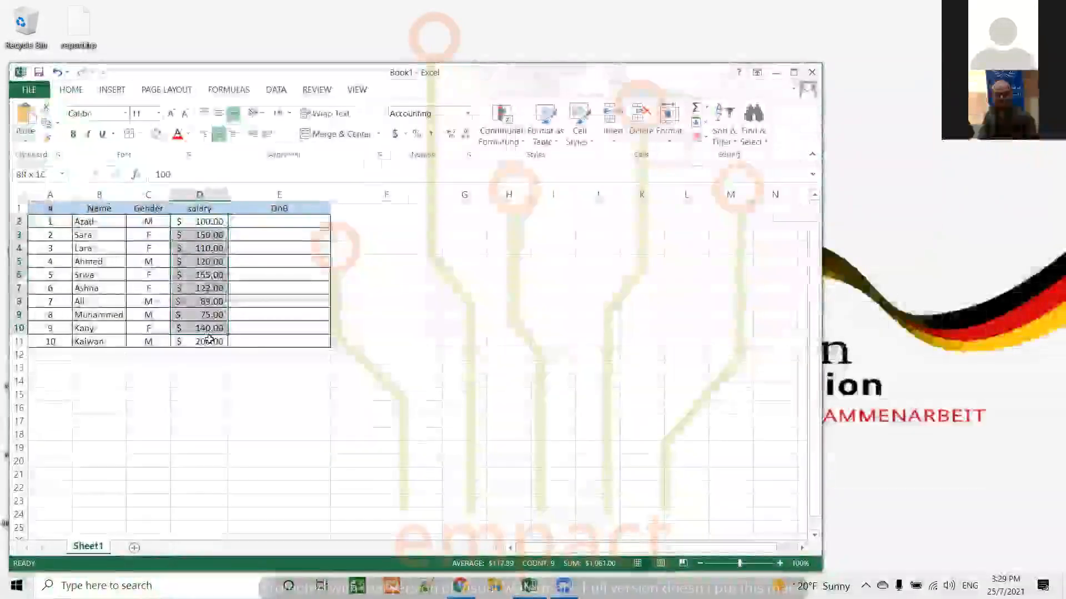
{"action": "left_click", "coordinate": [466, 134]}
{"action": "left_click", "coordinate": [466, 134]}
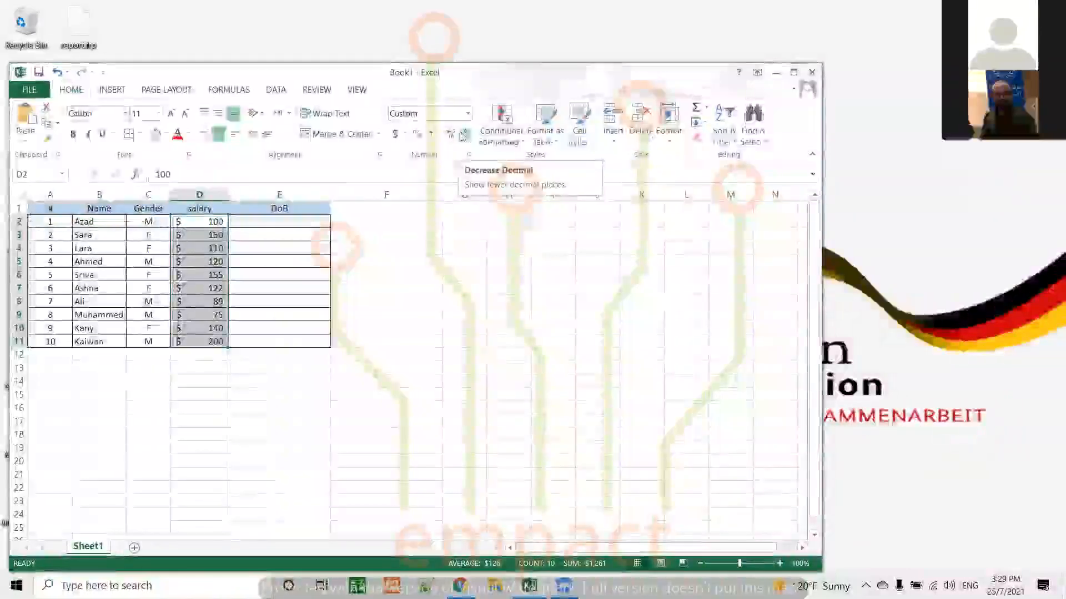
Increase the number of decimal places shown for the salaries in D2:D11 several times
{"action": "left_click", "coordinate": [450, 135]}
{"action": "left_click", "coordinate": [449, 134]}
{"action": "left_click", "coordinate": [450, 135]}
{"action": "left_click", "coordinate": [450, 134]}
{"action": "left_click", "coordinate": [450, 134]}
{"action": "left_click", "coordinate": [449, 134]}
{"action": "left_click", "coordinate": [450, 134]}
{"action": "left_click", "coordinate": [450, 134]}
{"action": "left_click", "coordinate": [450, 134]}
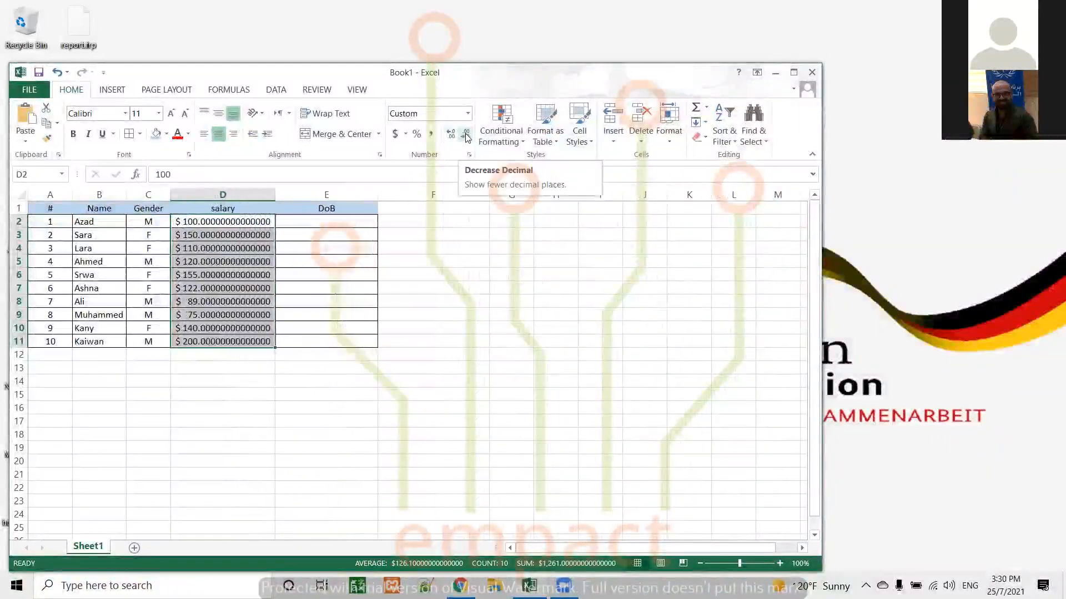
Decrease the decimal places of the salaries in D2:D11 until only whole numbers remain
{"action": "left_click", "coordinate": [466, 136]}
{"action": "left_click", "coordinate": [466, 136]}
{"action": "left_click", "coordinate": [466, 136]}
{"action": "left_click", "coordinate": [466, 135]}
{"action": "left_click", "coordinate": [466, 136]}
{"action": "left_click", "coordinate": [466, 136]}
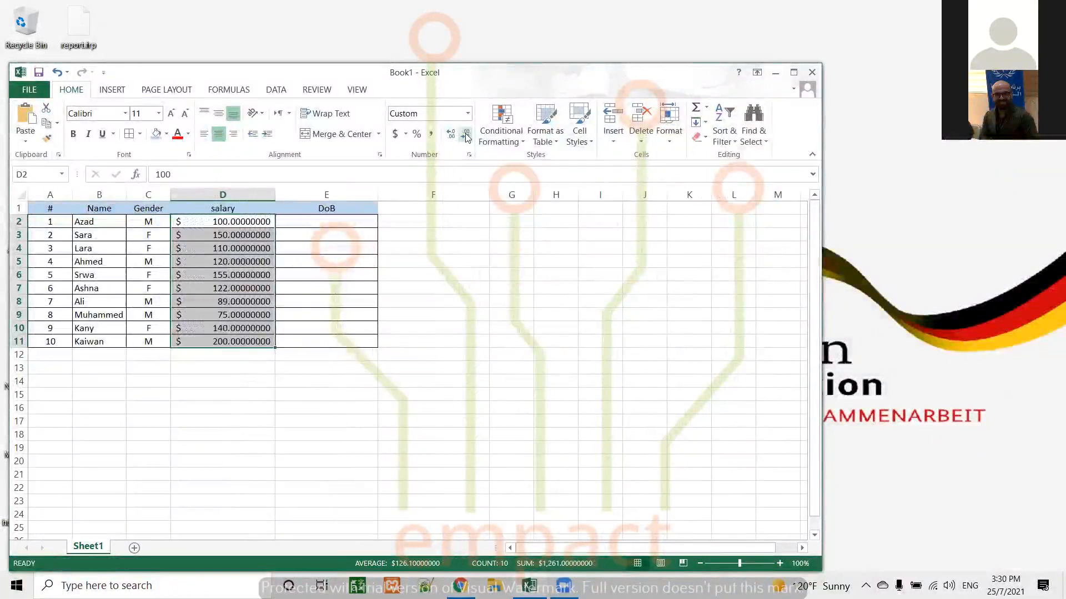
{"action": "left_click", "coordinate": [466, 136]}
{"action": "left_click", "coordinate": [466, 136]}
{"action": "left_click", "coordinate": [467, 136]}
{"action": "left_click", "coordinate": [467, 136]}
{"action": "left_click", "coordinate": [467, 136]}
{"action": "left_click", "coordinate": [466, 136]}
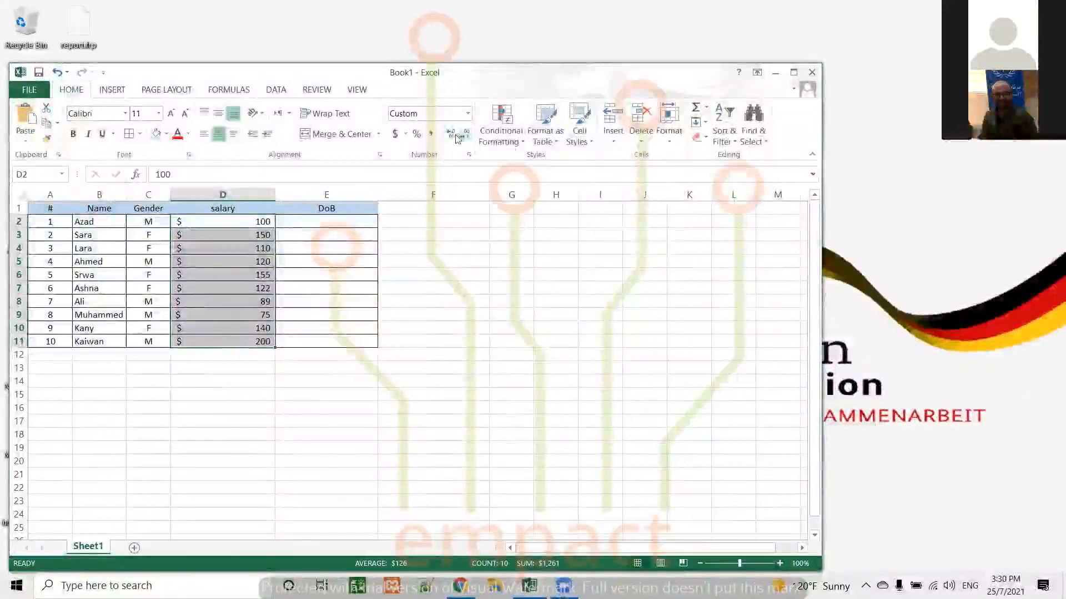
Apply the Short Date format to the empty DoB cells E2:E11
{"action": "left_click", "coordinate": [314, 220]}
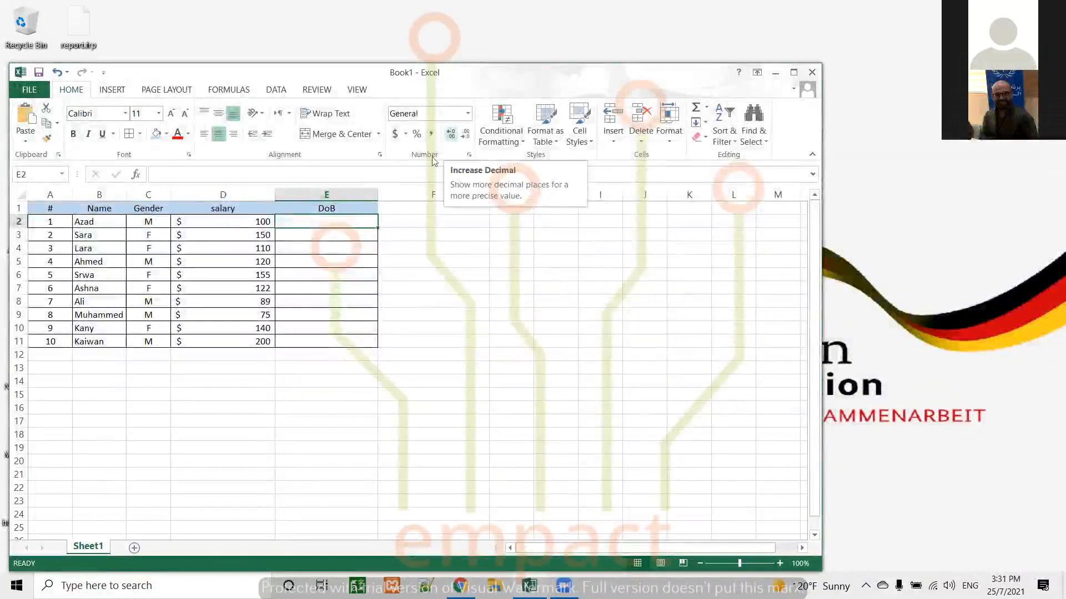
{"action": "left_click_drag", "start_coordinate": [347, 221], "coordinate": [348, 341]}
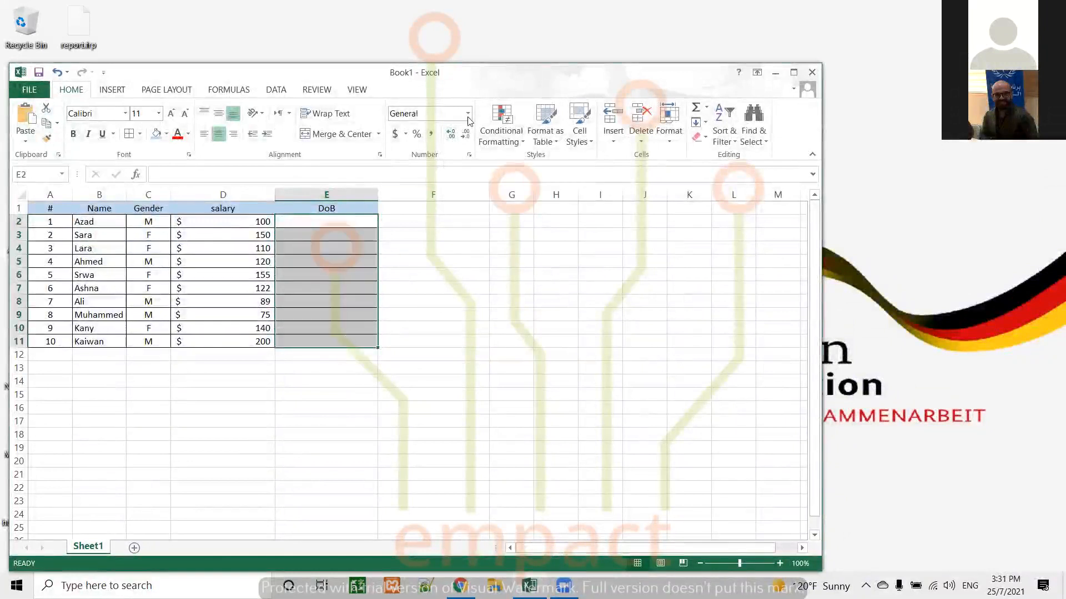
{"action": "left_click", "coordinate": [468, 114]}
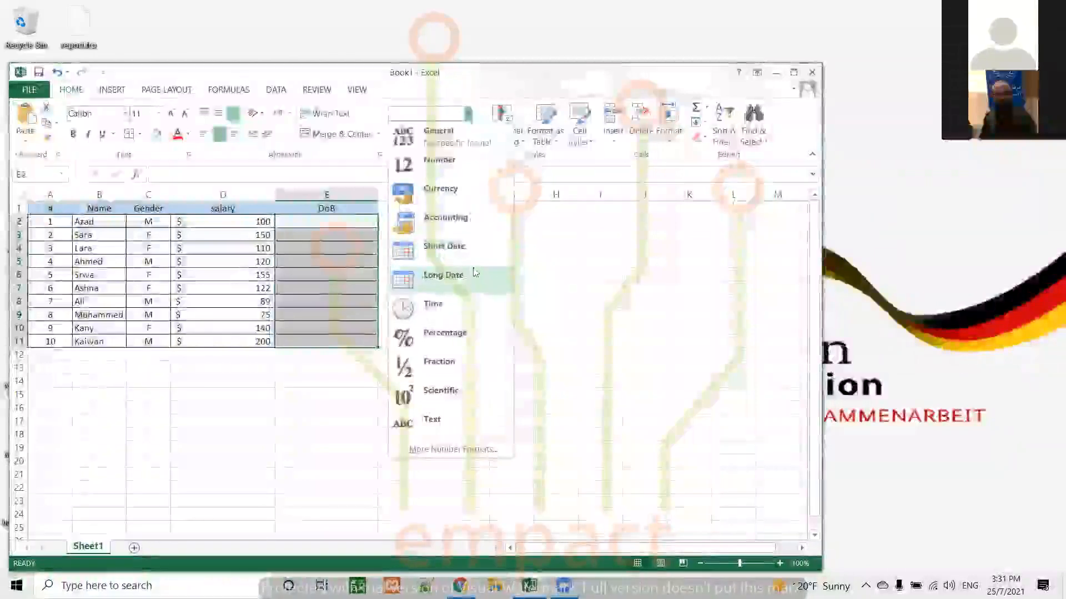
{"action": "left_click", "coordinate": [436, 251]}
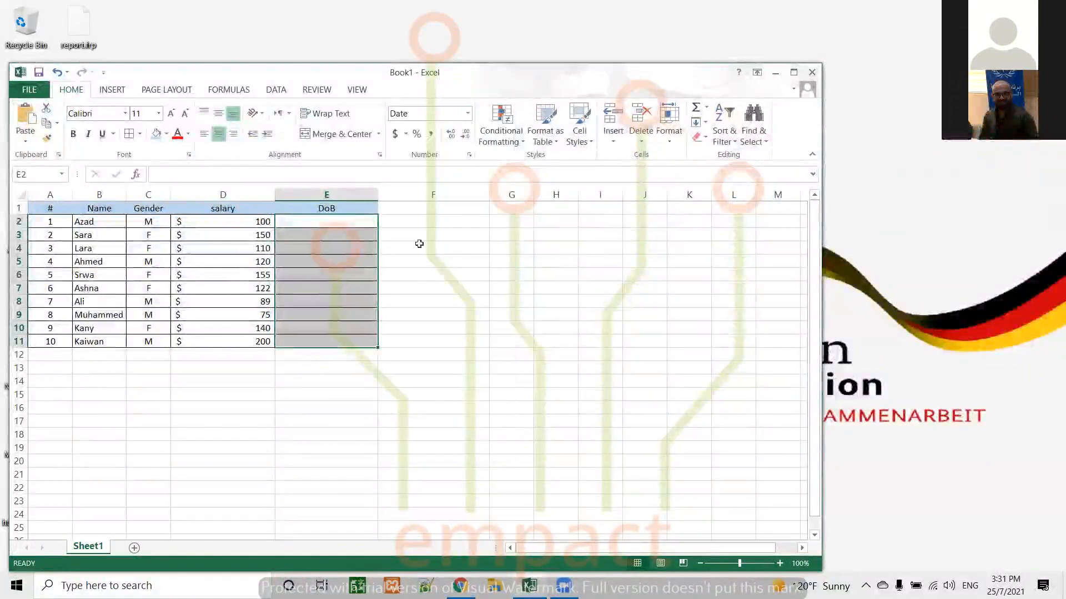
Enter the first person's date of birth in cell E2 in day-month-year order, separated by hyphens
{"action": "left_click", "coordinate": [334, 223]}
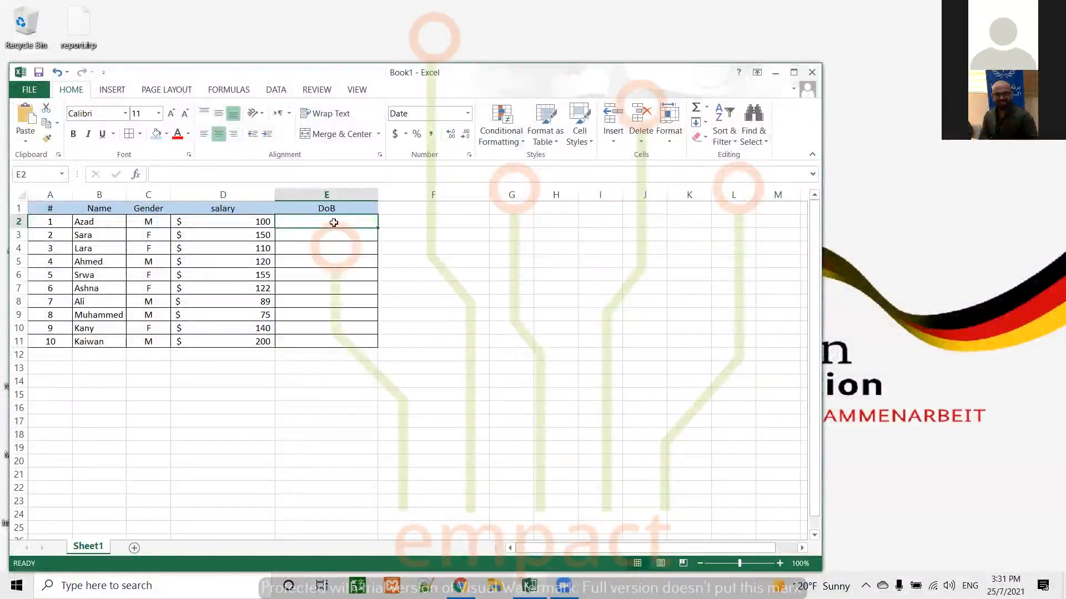
{"action": "type", "text": "1-"}
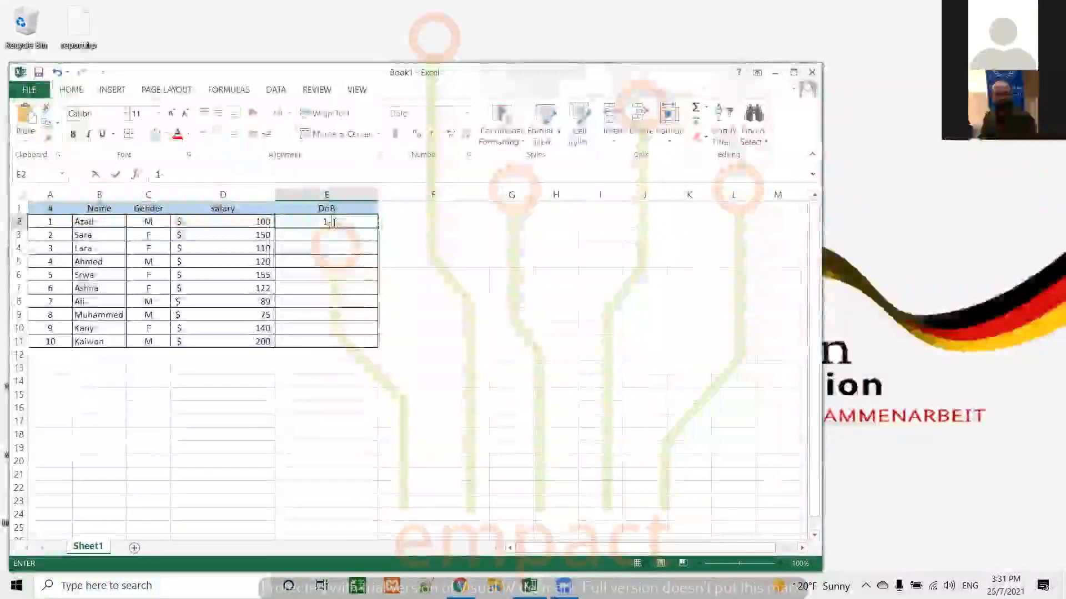
{"action": "type", "text": "6"}
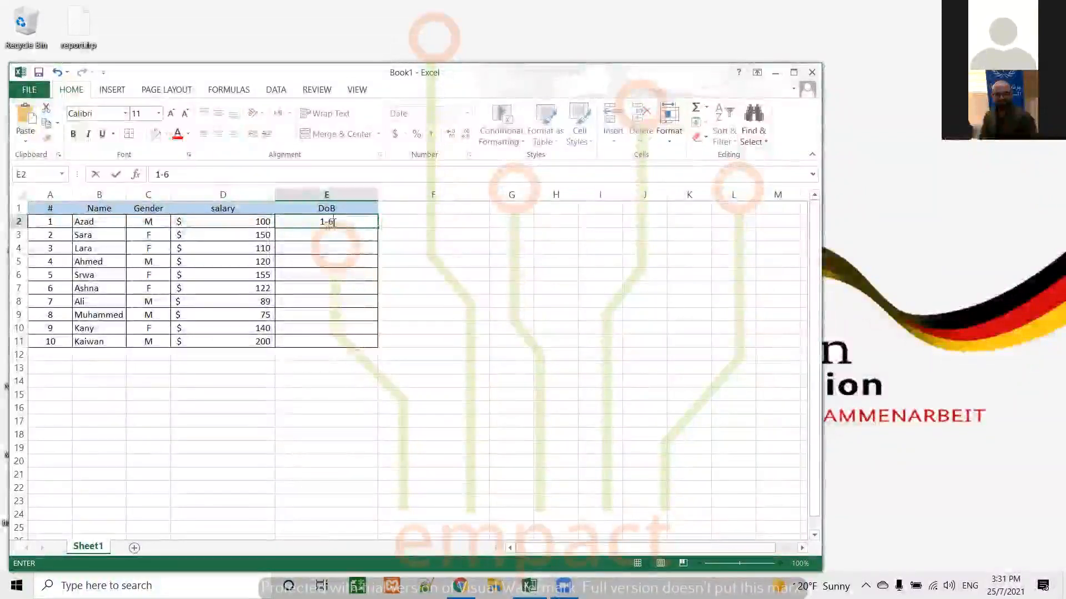
{"action": "type", "text": "-19"}
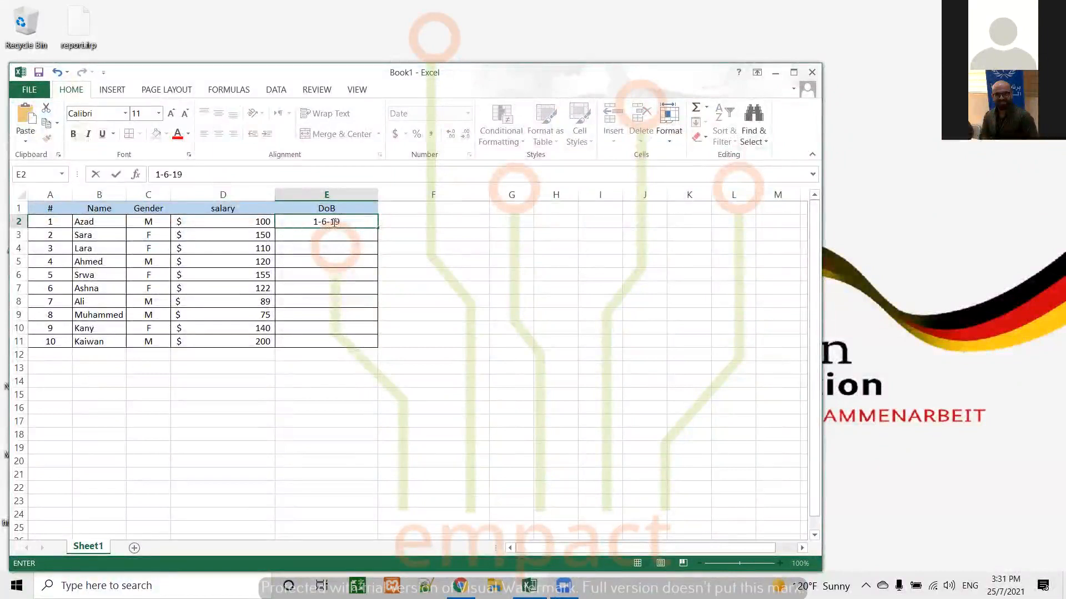
{"action": "type", "text": "95"}
{"action": "key", "text": "Return"}
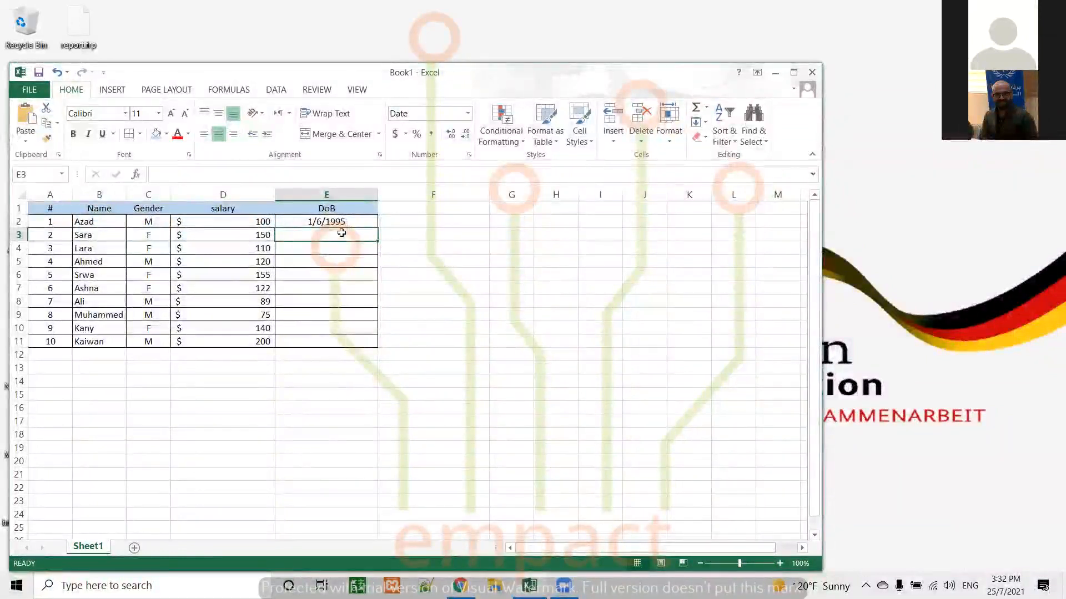
Enter the second person's date of birth in cell E3 with a four-digit year
{"action": "type", "text": "1"}
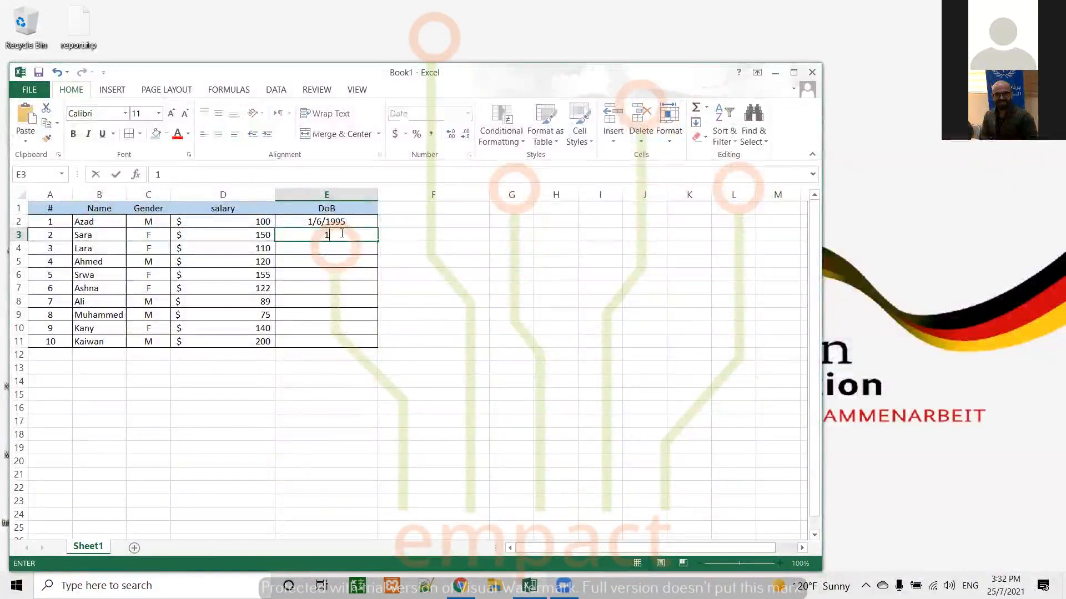
{"action": "type", "text": "5-11-"}
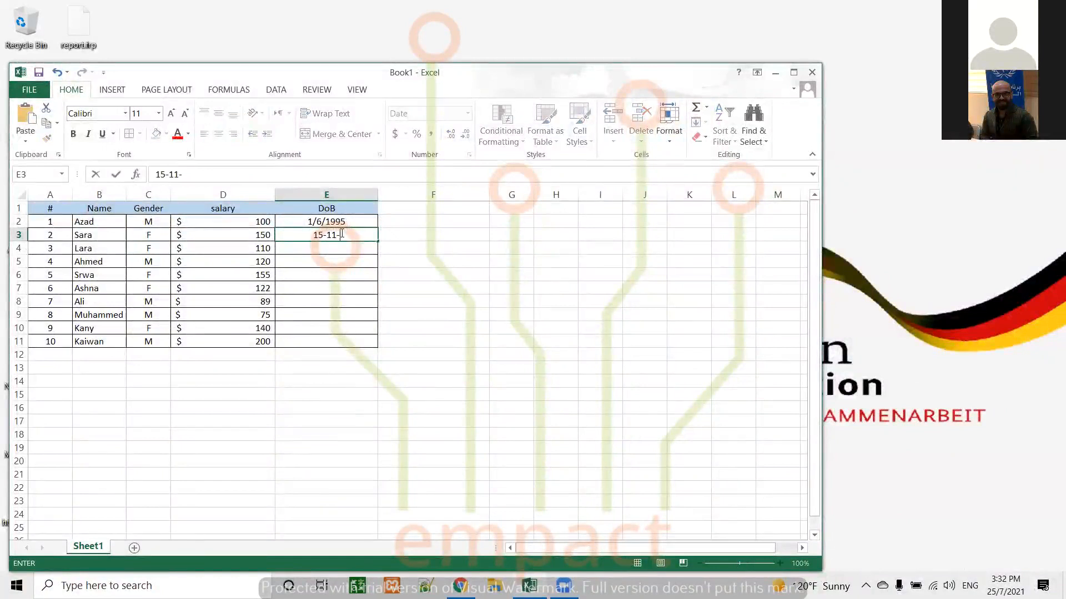
{"action": "type", "text": "2000"}
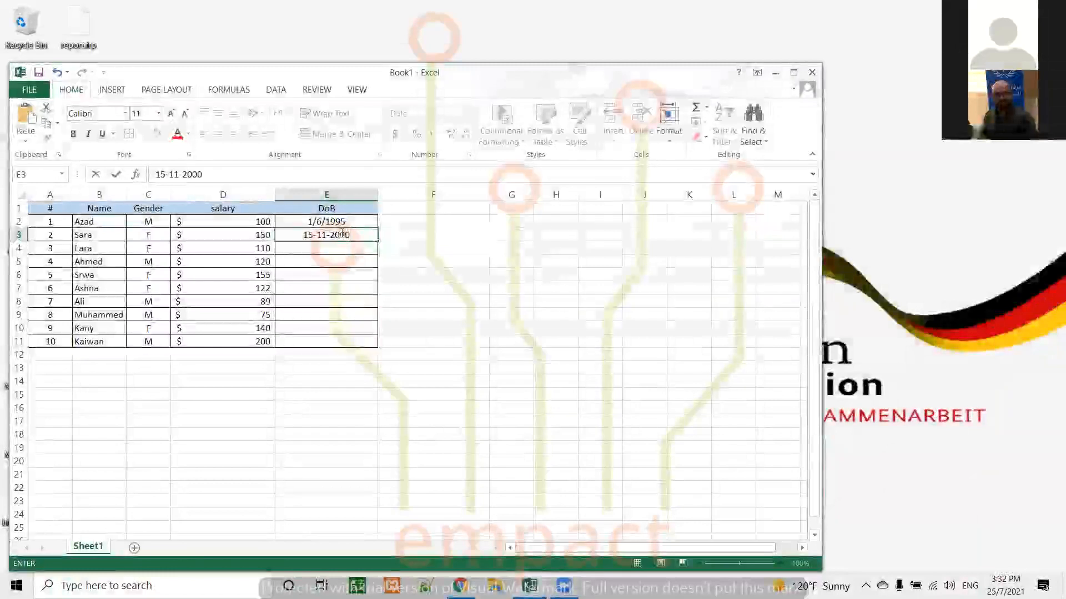
{"action": "key", "text": "Return"}
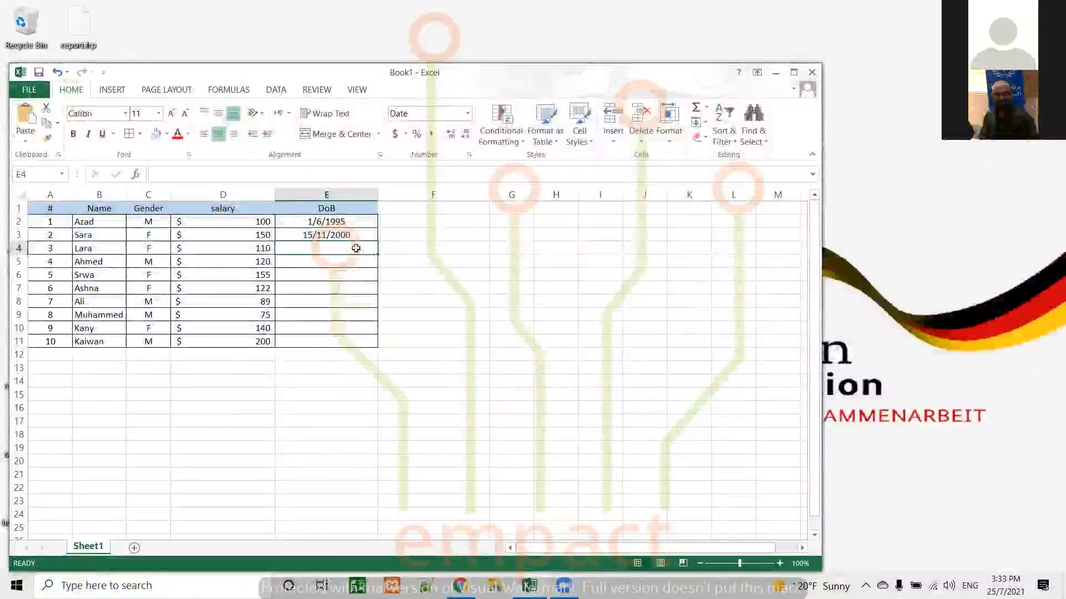
Format cell E4 with the second of the two 14-Mar-12 date types
{"action": "left_click", "coordinate": [470, 155]}
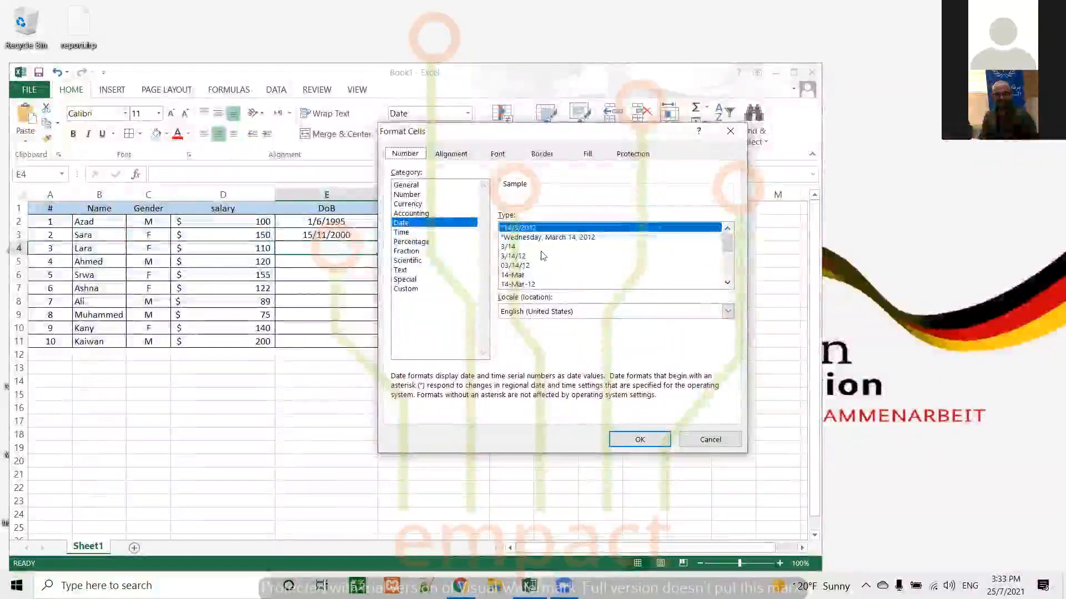
{"action": "scroll", "coordinate": [543, 255], "scroll_direction": "down", "scroll_amount": 1}
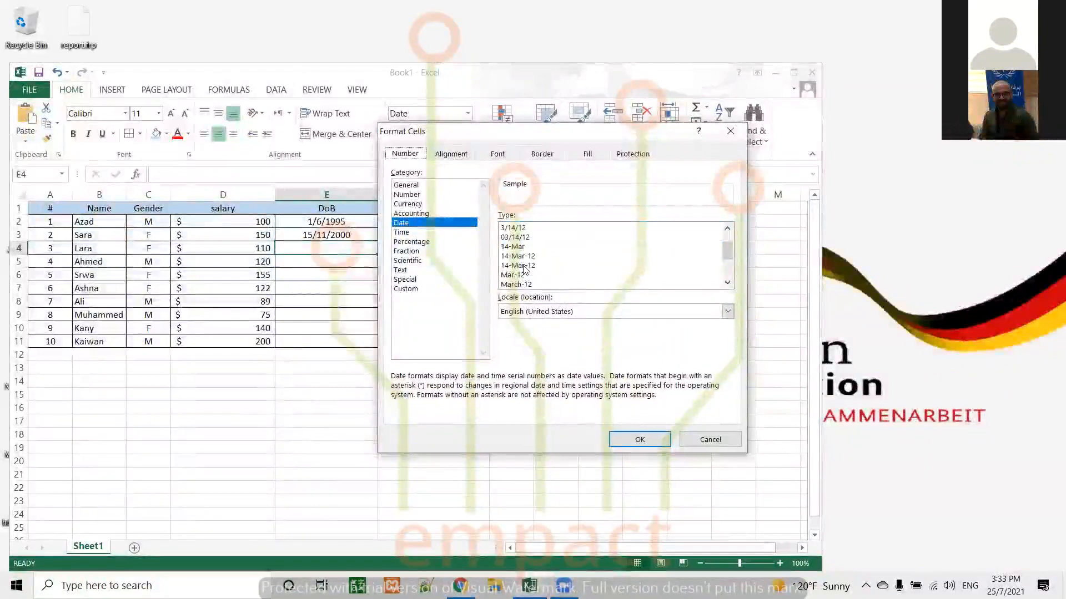
{"action": "left_click", "coordinate": [524, 267]}
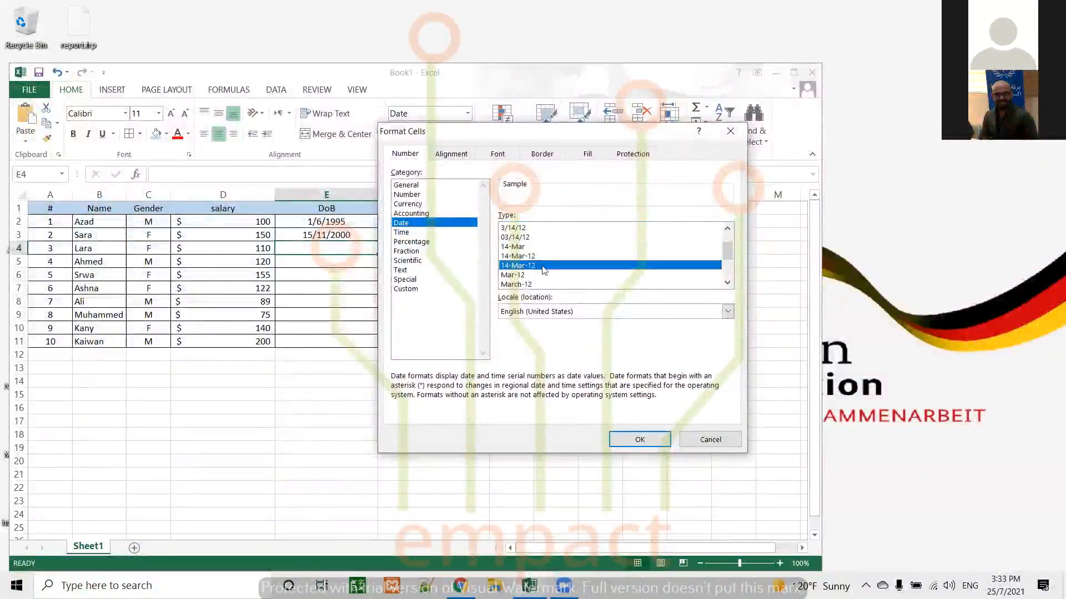
{"action": "left_click", "coordinate": [638, 439]}
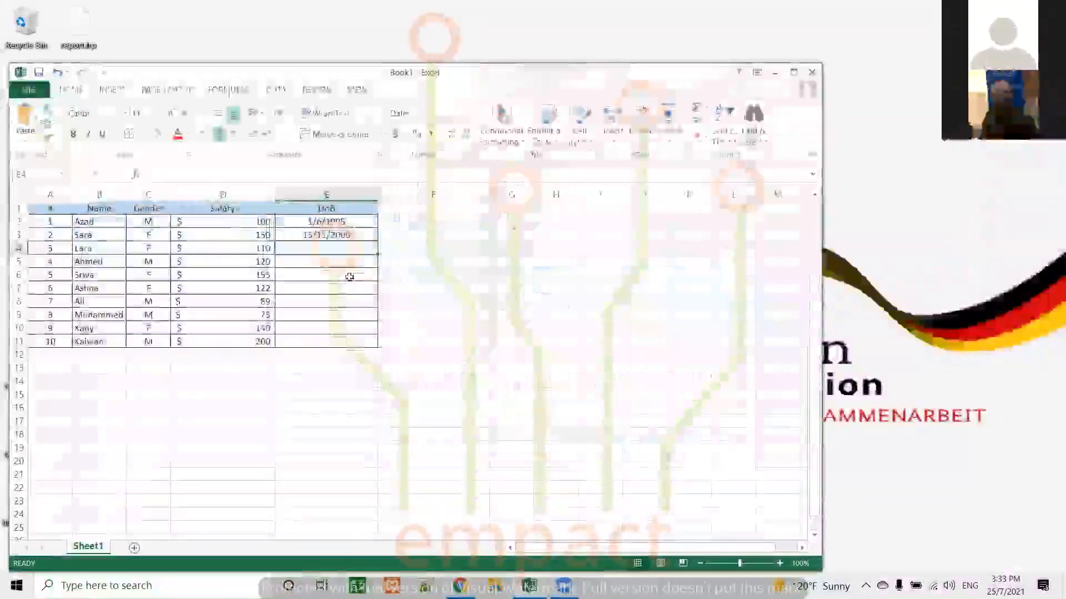
Enter the third person's date of birth in cell E4
{"action": "type", "text": "6-8-1988"}
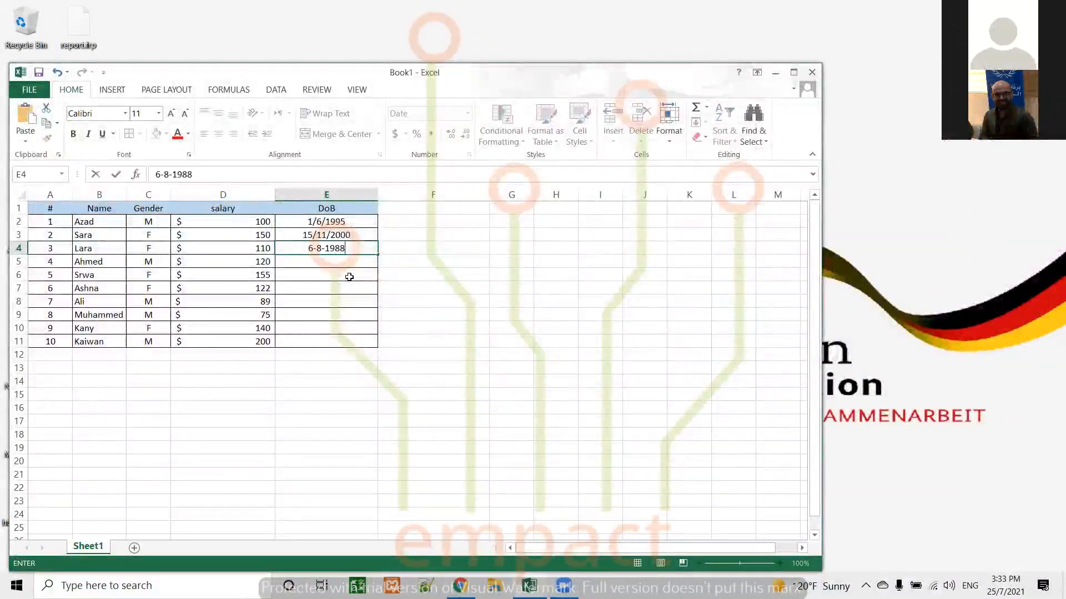
{"action": "key", "text": "Return"}
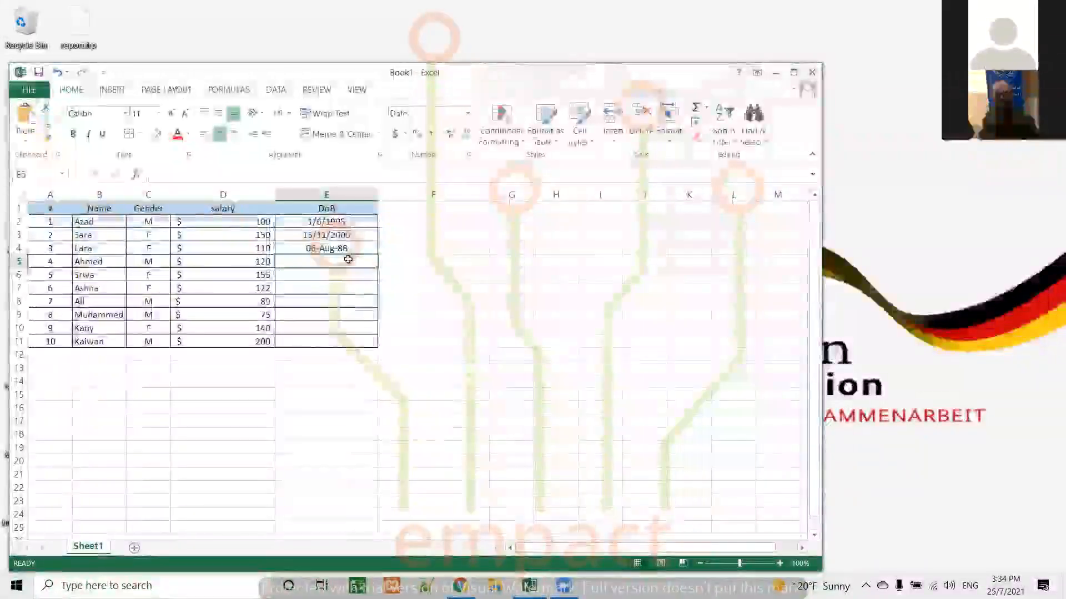
Format cell E5 with the long date type *Wednesday, March 14, 2012
{"action": "right_click", "coordinate": [349, 258]}
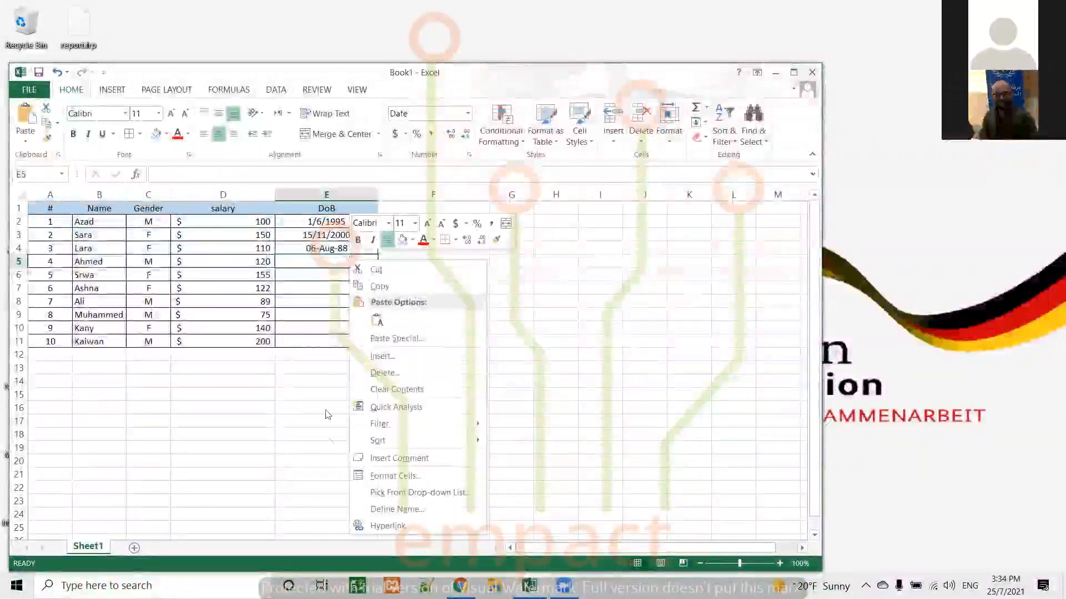
{"action": "left_click", "coordinate": [395, 475]}
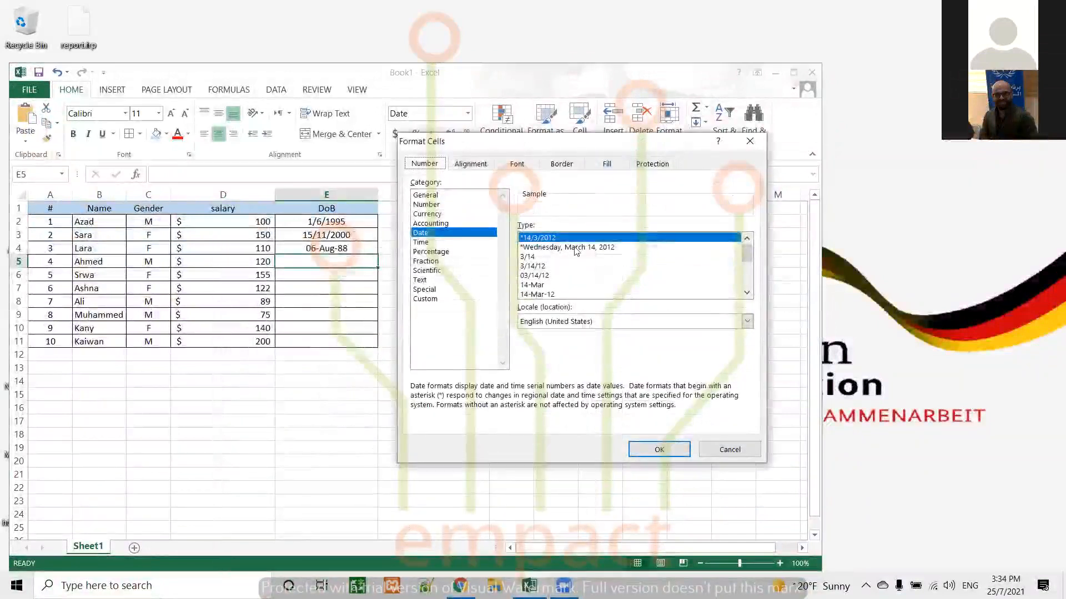
{"action": "left_click", "coordinate": [575, 248]}
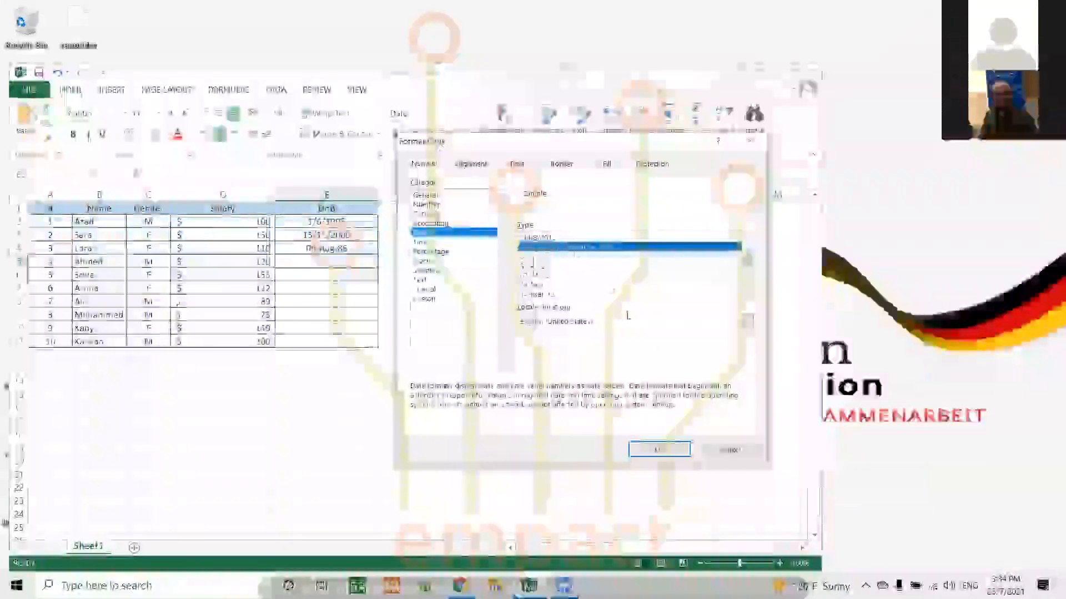
{"action": "left_click", "coordinate": [663, 450]}
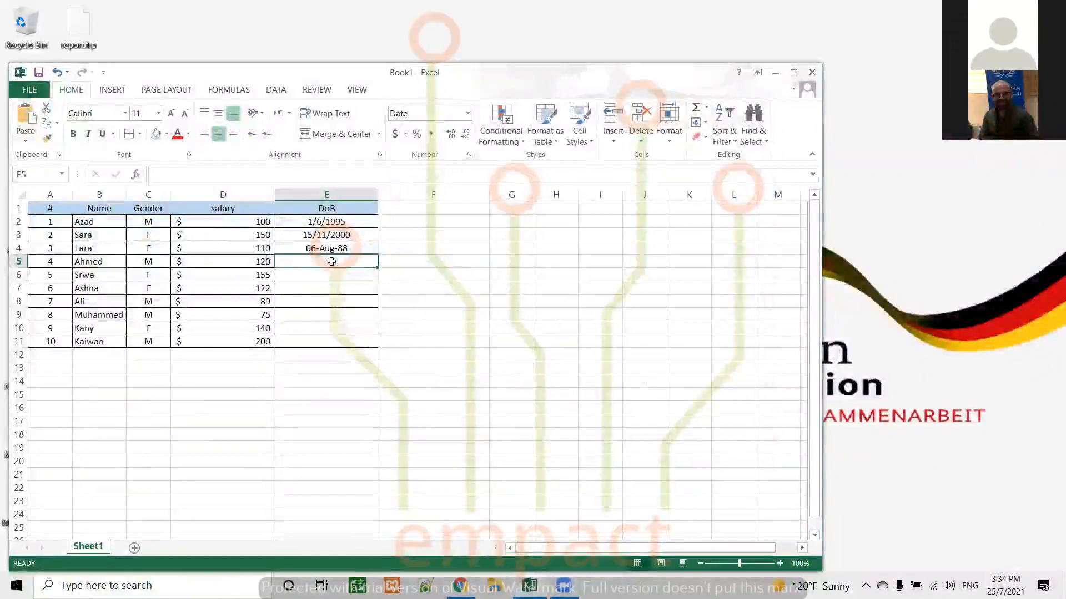
Enter a date for the fourth person in DoB cell E5
{"action": "type", "text": "25-"}
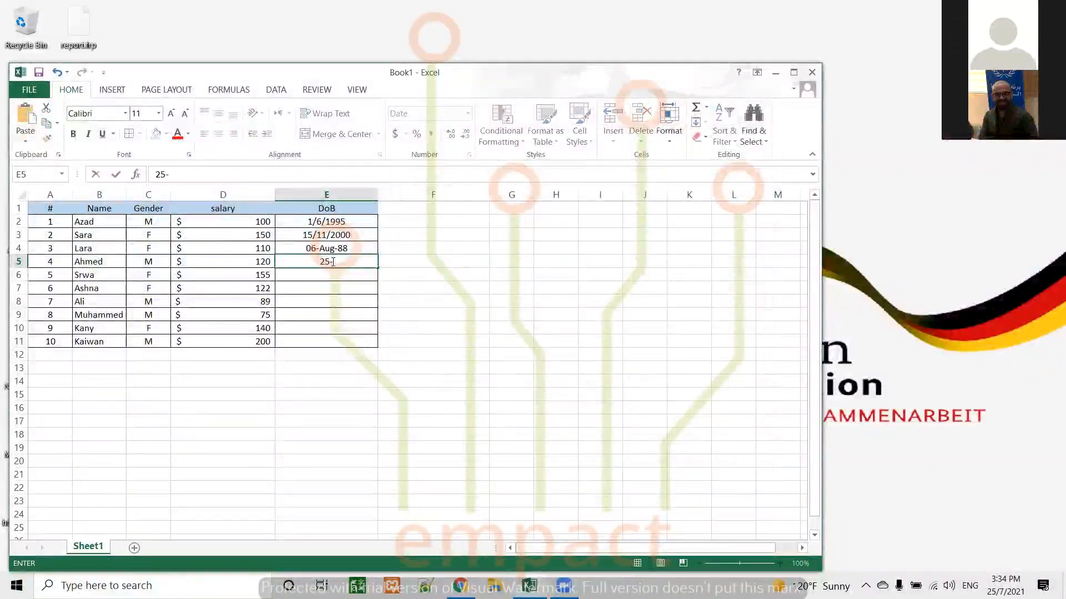
{"action": "type", "text": "7-2021"}
{"action": "key", "text": "Return"}
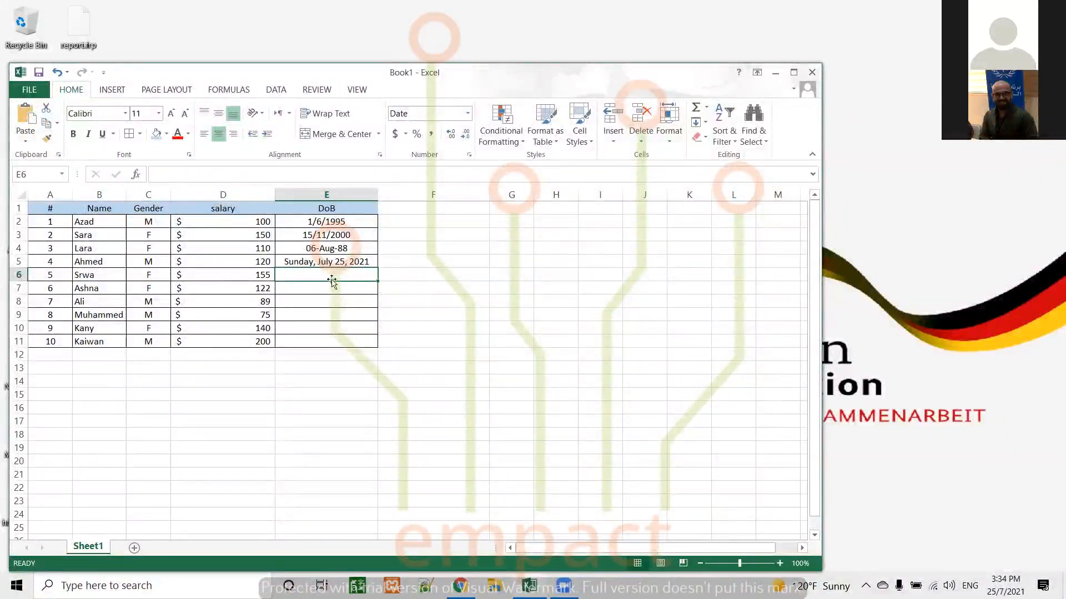
{"action": "left_click_drag", "start_coordinate": [317, 272], "coordinate": [317, 339]}
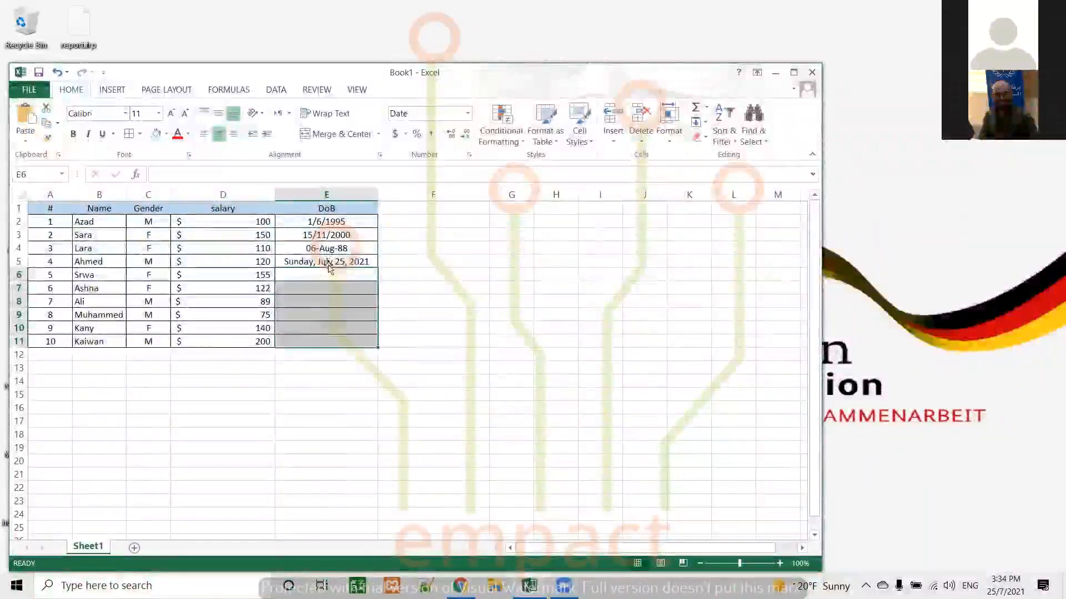
{"action": "left_click", "coordinate": [325, 301]}
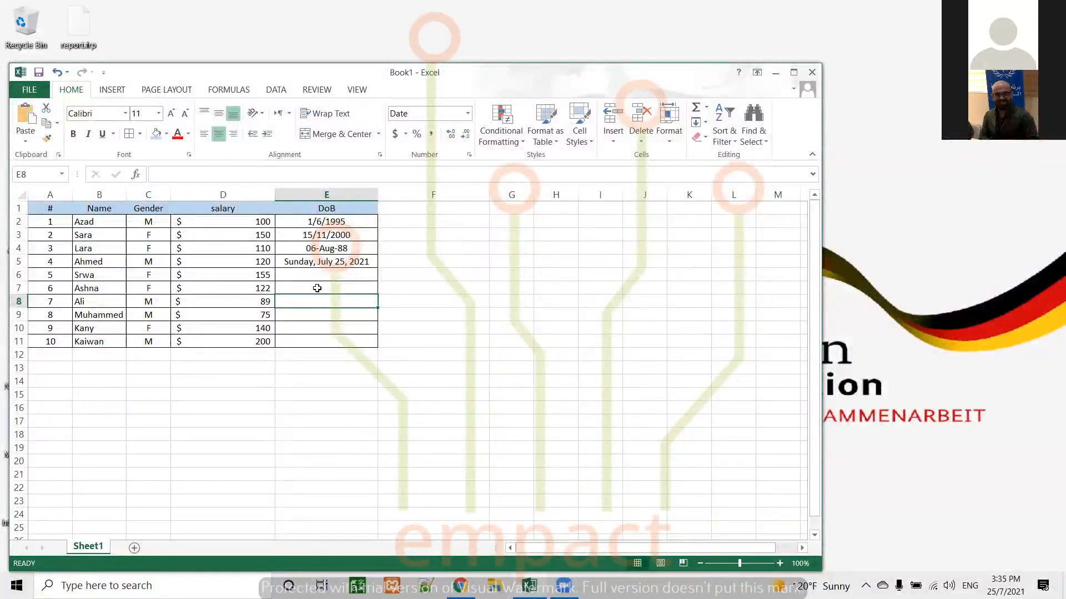
Format salary cell D2 as Accounting with the Arabic (Iraq) currency symbol and no decimal places
{"action": "left_click", "coordinate": [222, 222]}
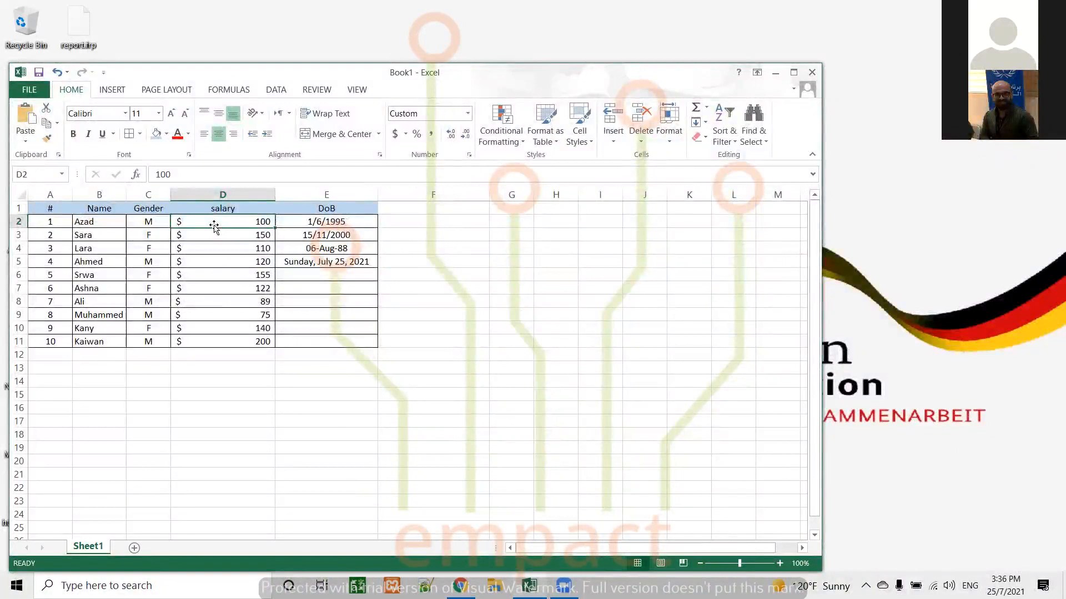
{"action": "left_click", "coordinate": [406, 134]}
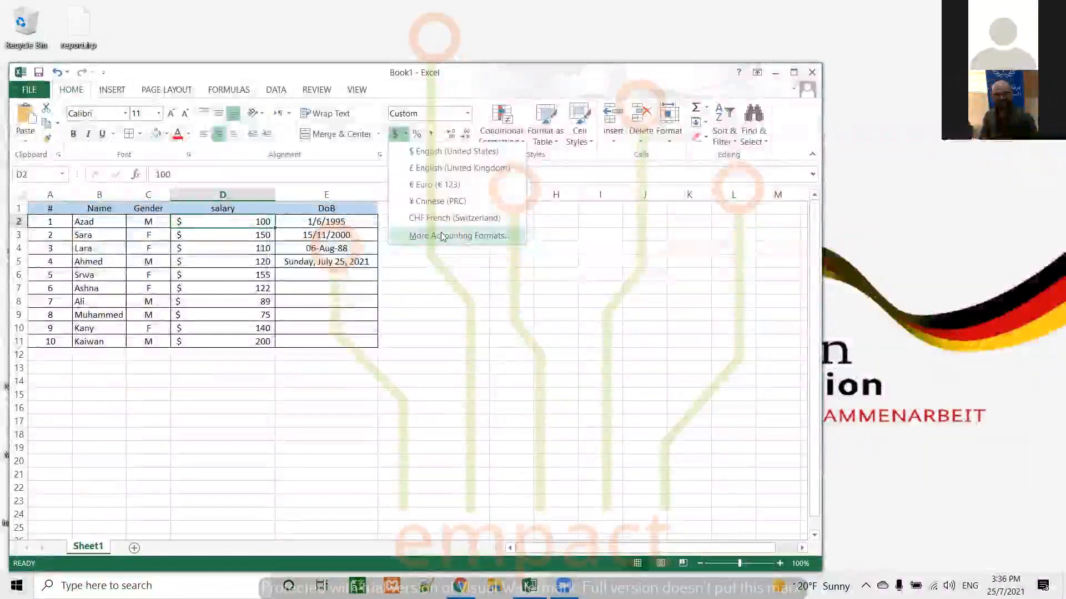
{"action": "left_click", "coordinate": [442, 236]}
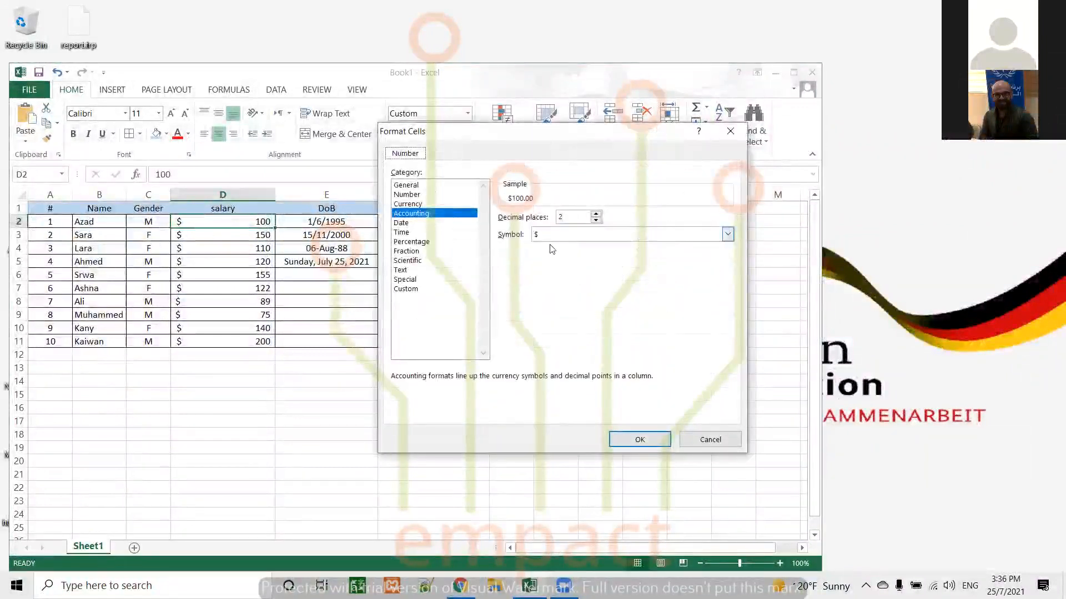
{"action": "left_click", "coordinate": [729, 235]}
{"action": "left_click_drag", "start_coordinate": [727, 254], "coordinate": [729, 273]}
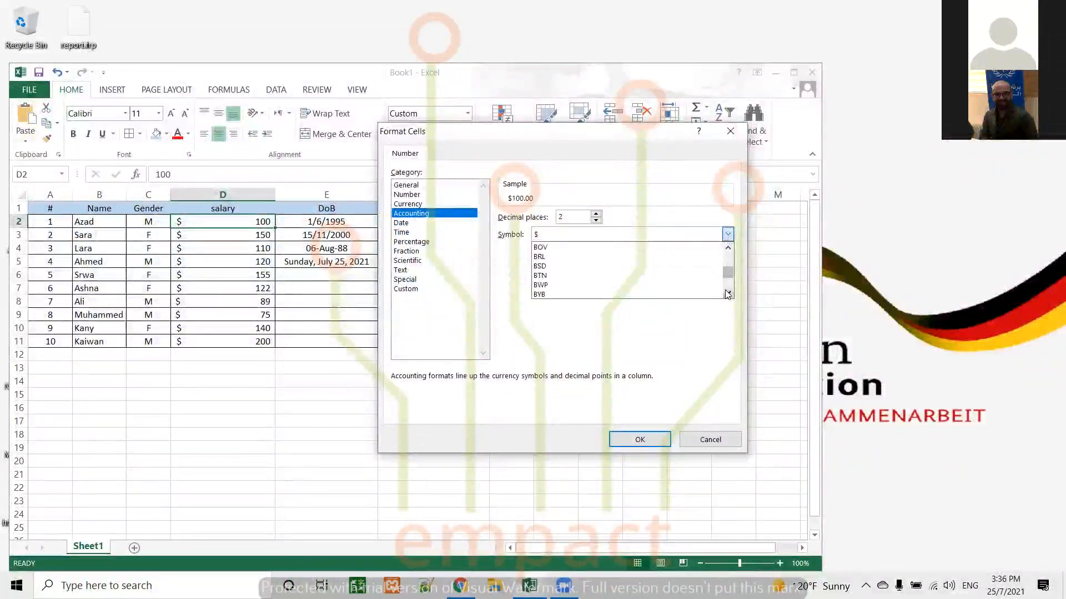
{"action": "left_click", "coordinate": [727, 249]}
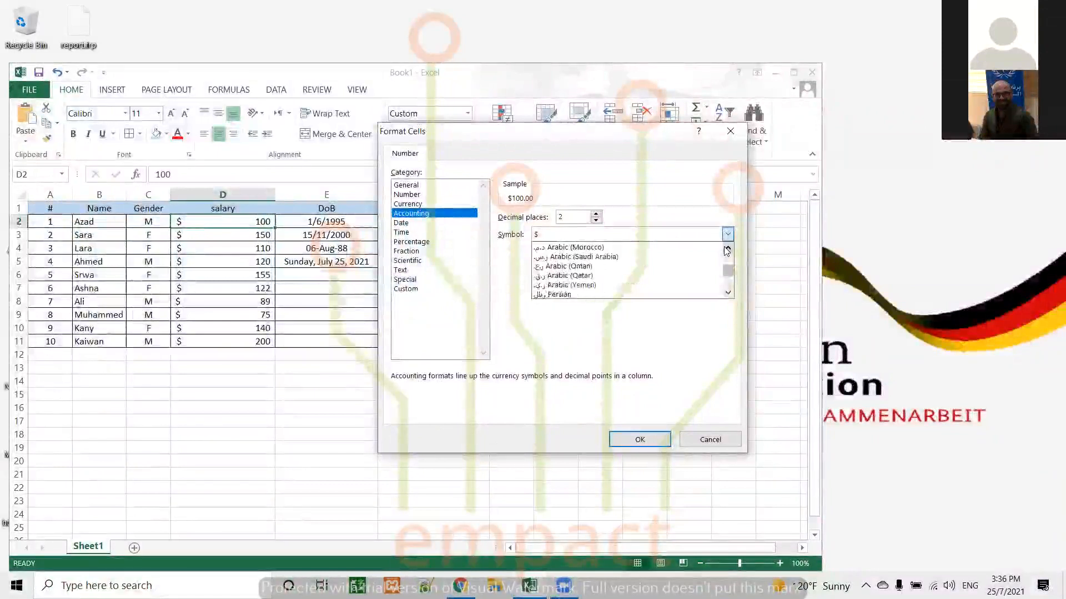
{"action": "left_click", "coordinate": [728, 294]}
{"action": "left_click", "coordinate": [727, 294]}
{"action": "left_click", "coordinate": [728, 294]}
{"action": "left_click", "coordinate": [728, 294]}
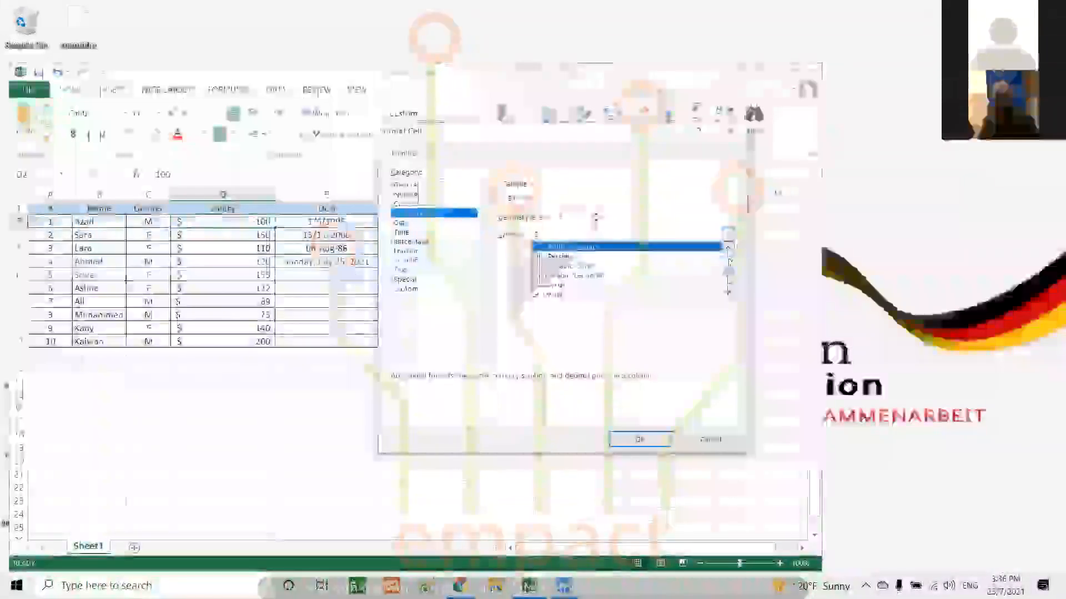
{"action": "left_click", "coordinate": [728, 248]}
{"action": "left_click", "coordinate": [728, 248]}
{"action": "left_click", "coordinate": [727, 248]}
{"action": "left_click", "coordinate": [727, 248]}
{"action": "left_click", "coordinate": [728, 248]}
{"action": "left_click", "coordinate": [728, 248]}
{"action": "left_click", "coordinate": [728, 248]}
{"action": "left_click", "coordinate": [728, 248]}
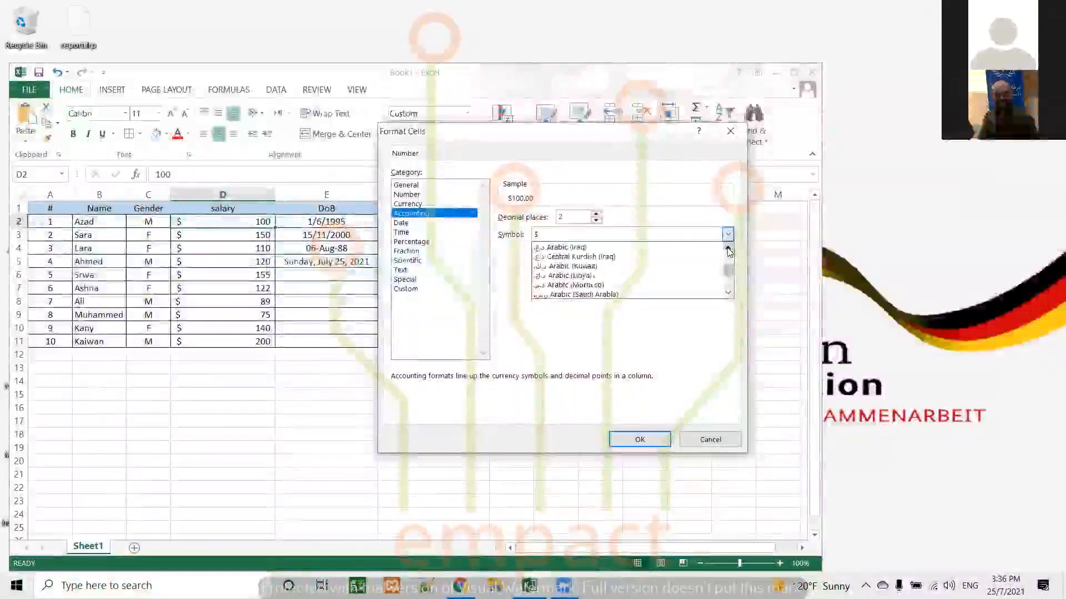
{"action": "left_click", "coordinate": [610, 248]}
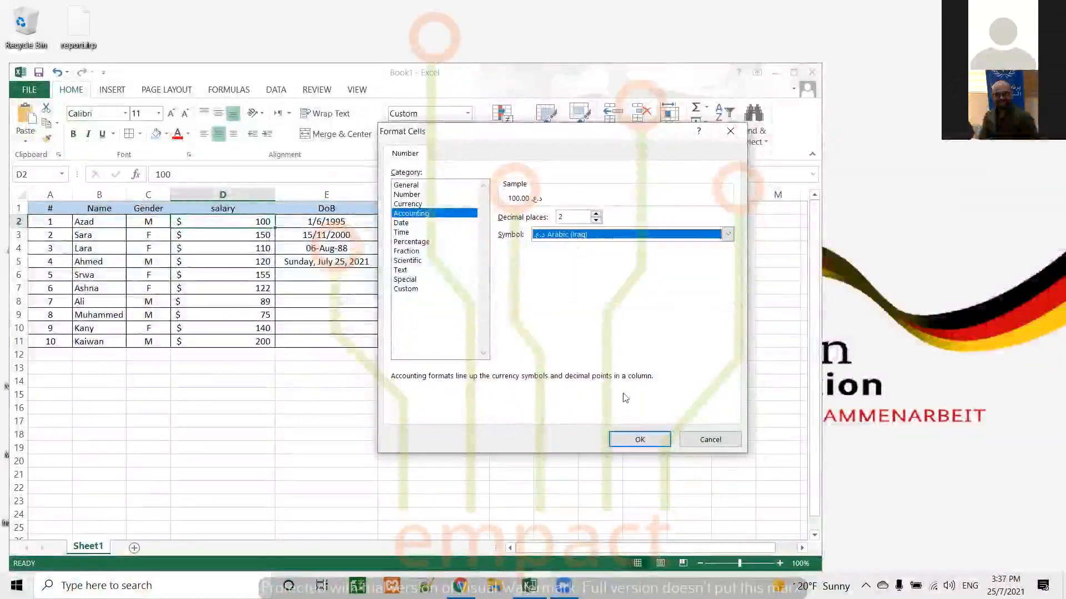
{"action": "left_click", "coordinate": [640, 440]}
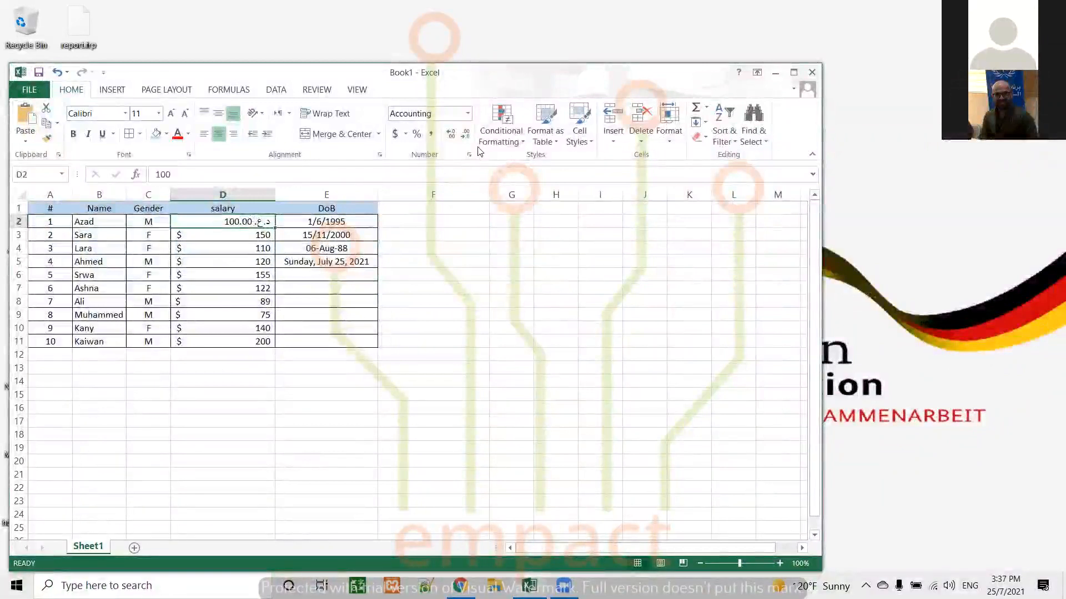
{"action": "left_click", "coordinate": [465, 134]}
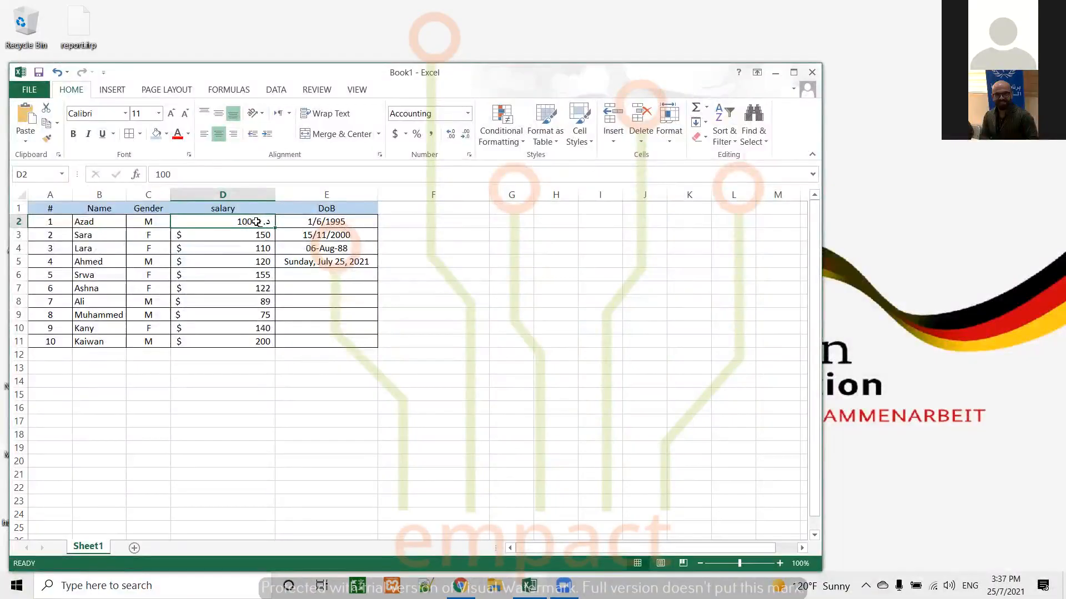
Apply the ¥ Chinese (PRC) accounting format to the fifth person's salary in cell D6
{"action": "key", "text": "Down"}
{"action": "key", "text": "Down"}
{"action": "key", "text": "Down"}
{"action": "key", "text": "Down"}
{"action": "left_click", "coordinate": [406, 134]}
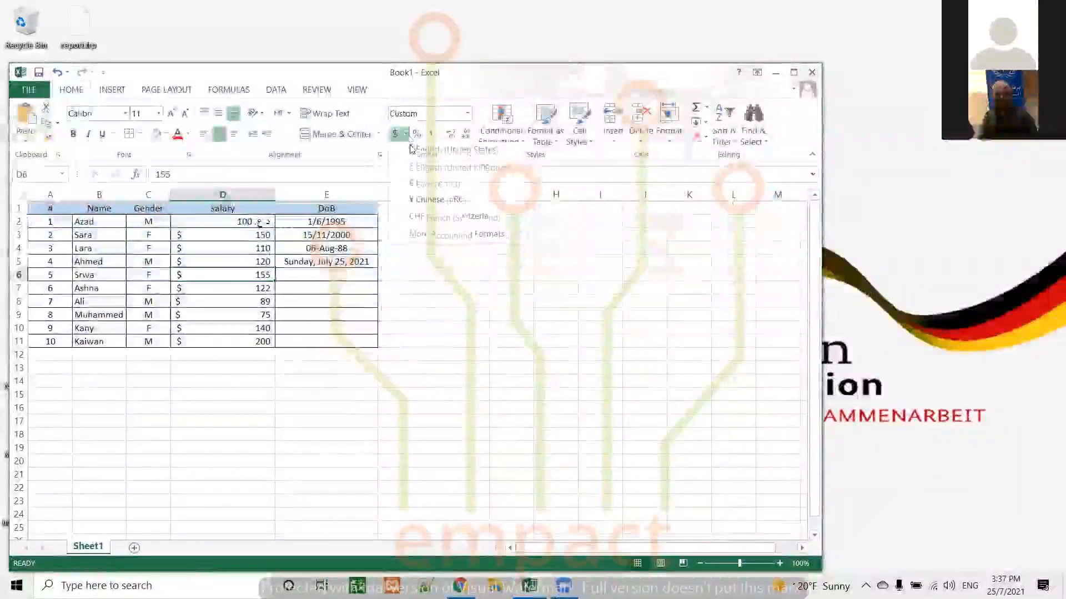
{"action": "left_click", "coordinate": [418, 200]}
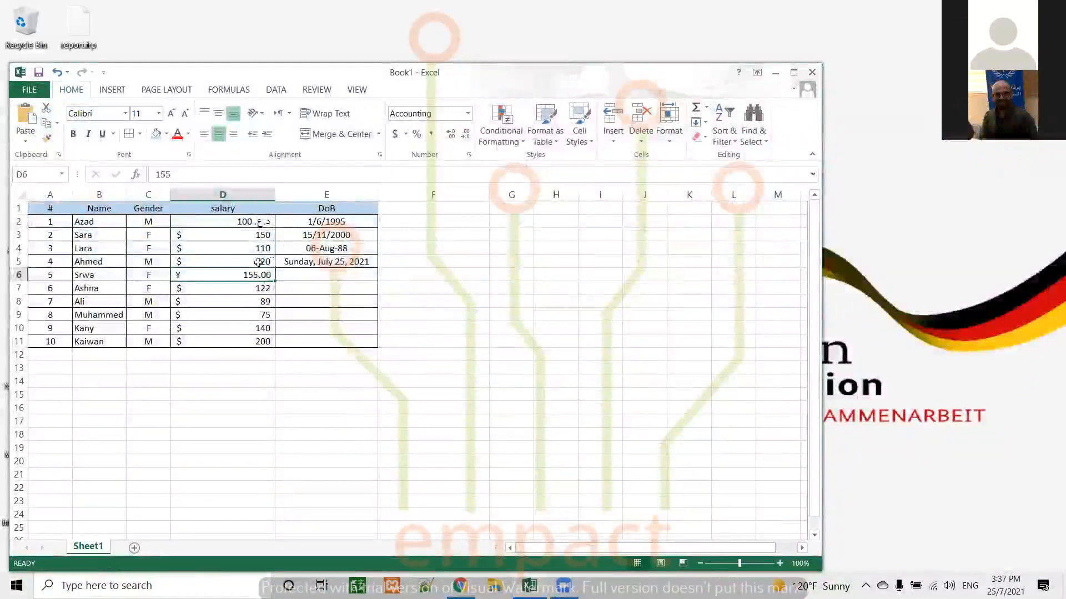
Apply the € Euro accounting format to the ninth person's salary in cell D10
{"action": "key", "text": "Down"}
{"action": "key", "text": "Down"}
{"action": "key", "text": "Down"}
{"action": "key", "text": "Down"}
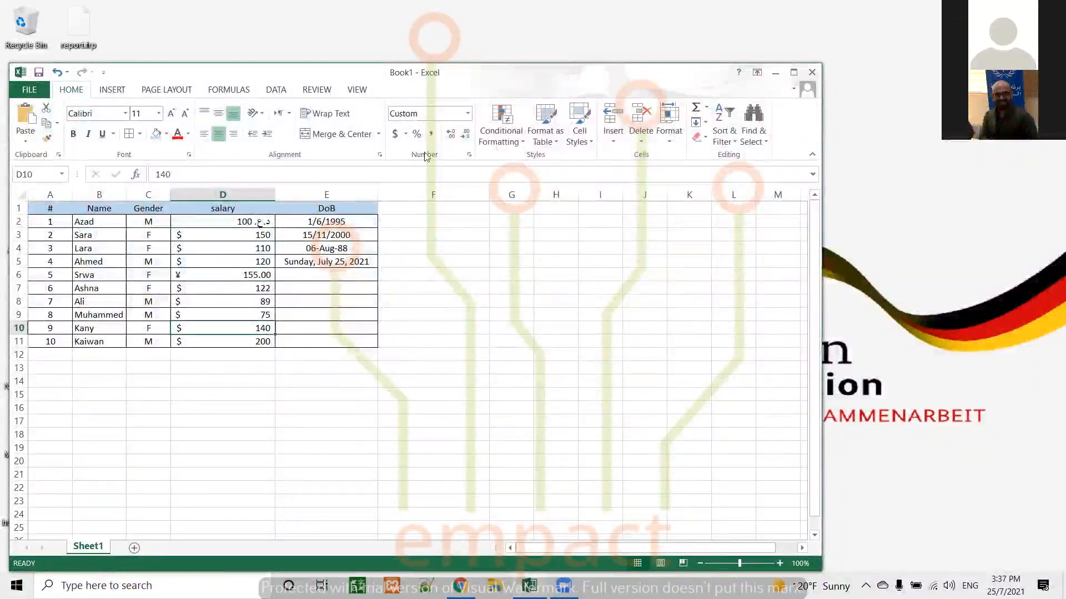
{"action": "left_click", "coordinate": [405, 134]}
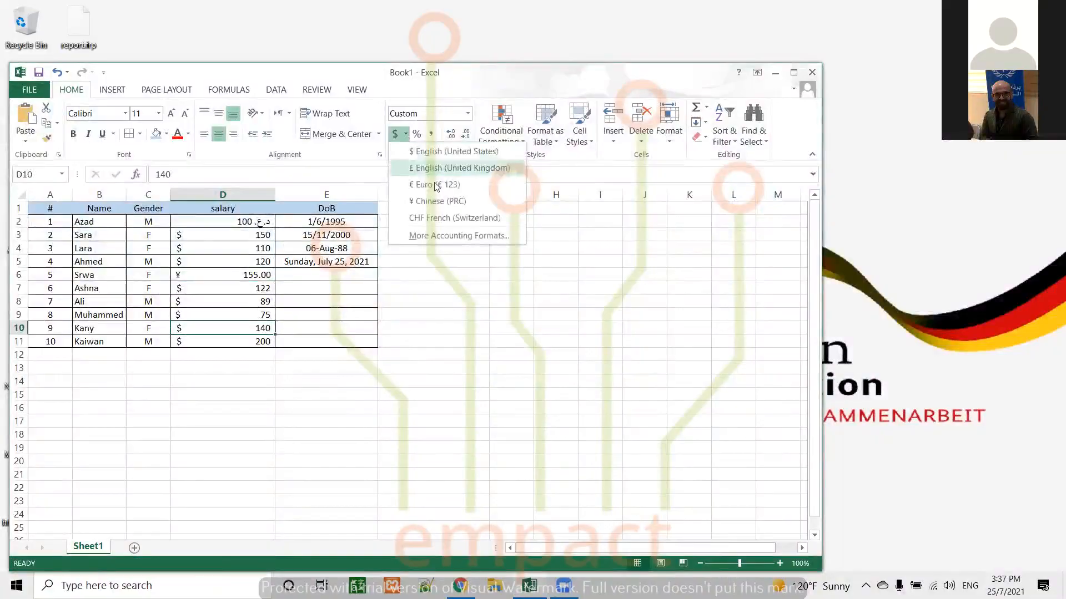
{"action": "left_click", "coordinate": [436, 185]}
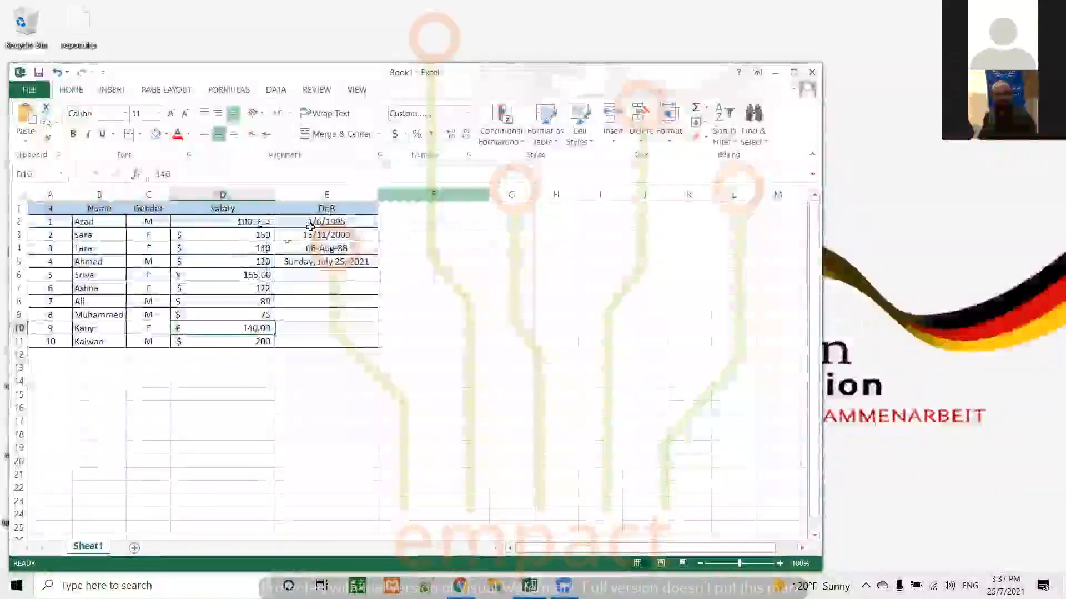
Apply the £ English (United Kingdom) accounting format to the third person's salary in cell D4
{"action": "left_click", "coordinate": [261, 249]}
{"action": "left_click", "coordinate": [407, 136]}
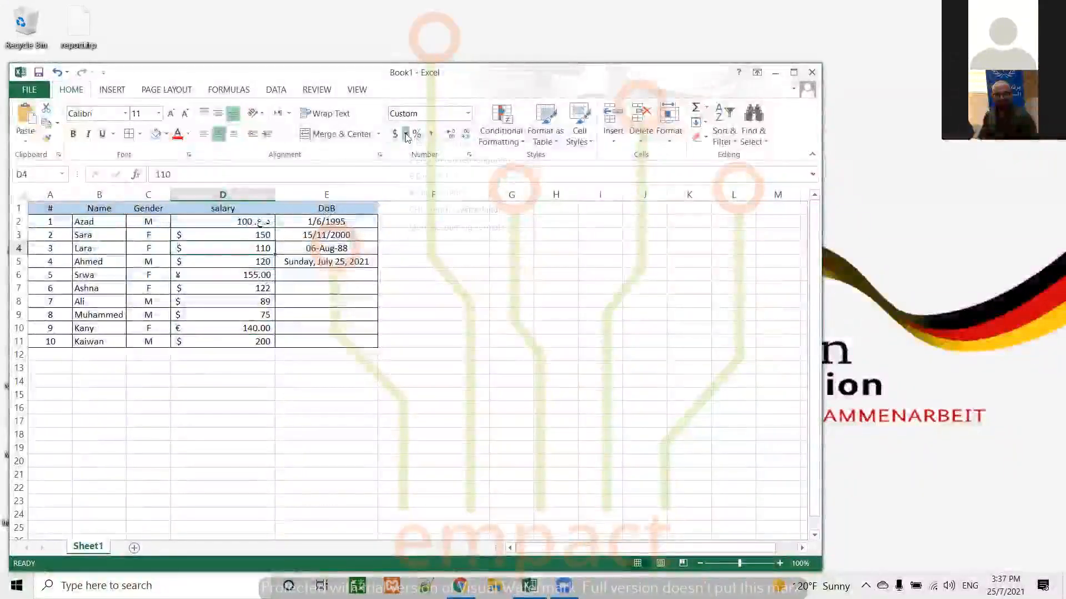
{"action": "left_click", "coordinate": [439, 162]}
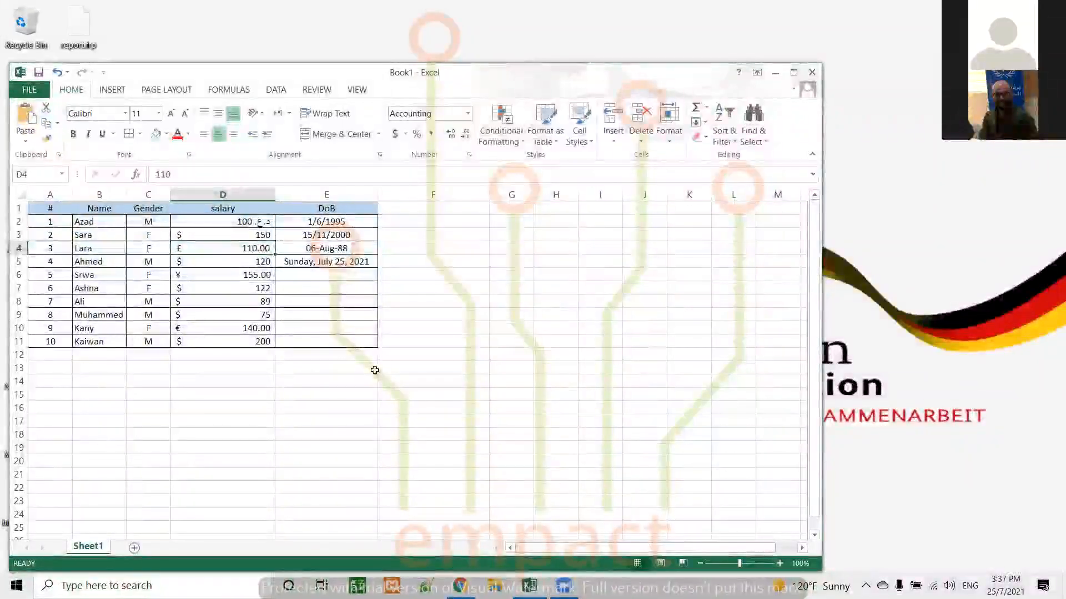
{"action": "left_click", "coordinate": [470, 157]}
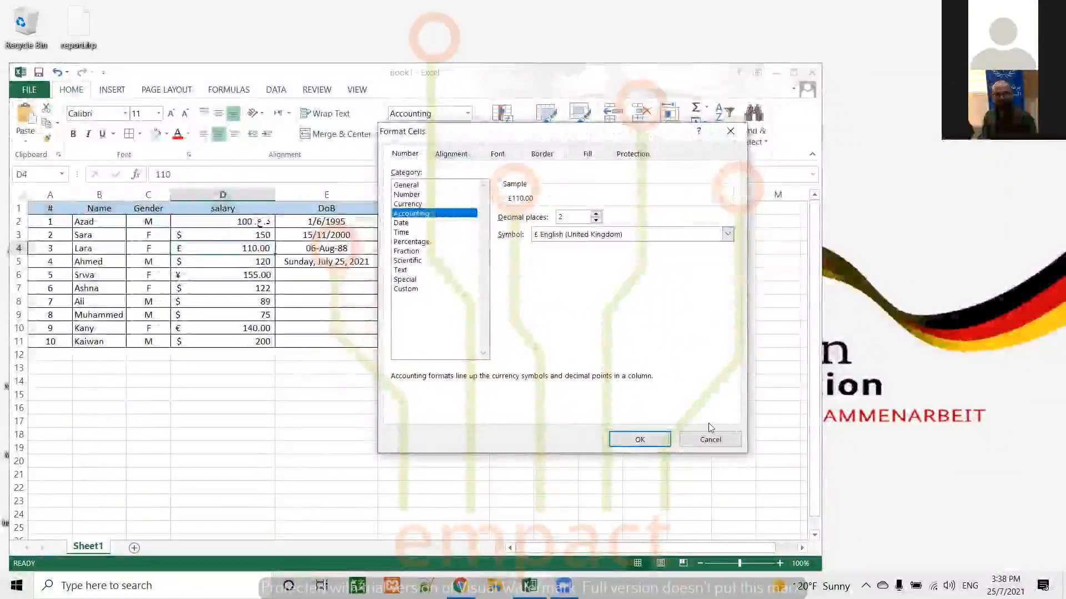
{"action": "key", "text": "Escape"}
Format salary cell D4 as Accounting with the $ symbol and 2 decimal places
{"action": "left_click", "coordinate": [407, 136]}
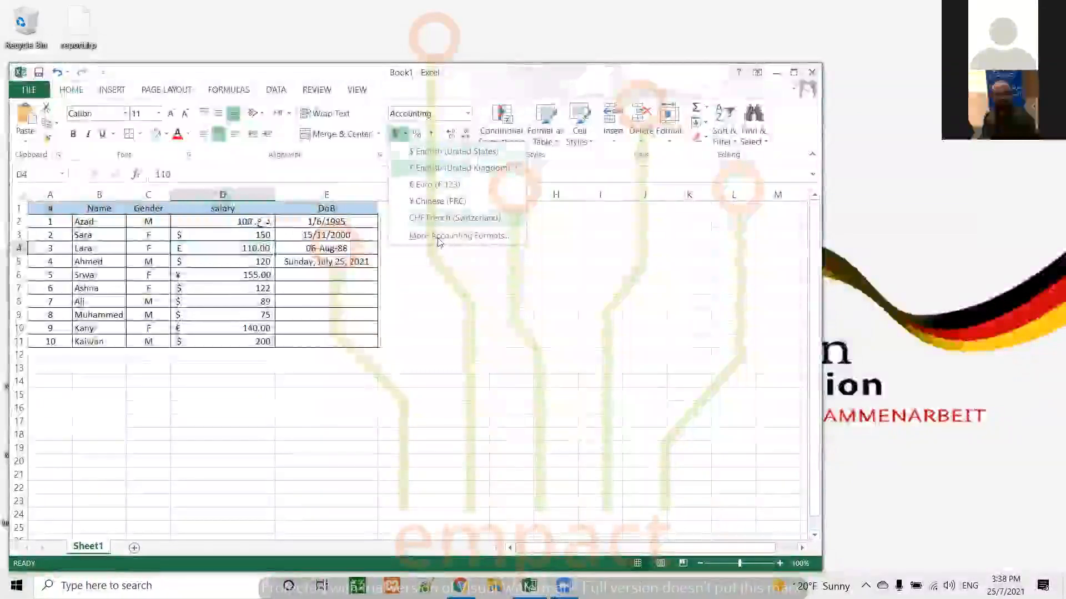
{"action": "left_click", "coordinate": [458, 235]}
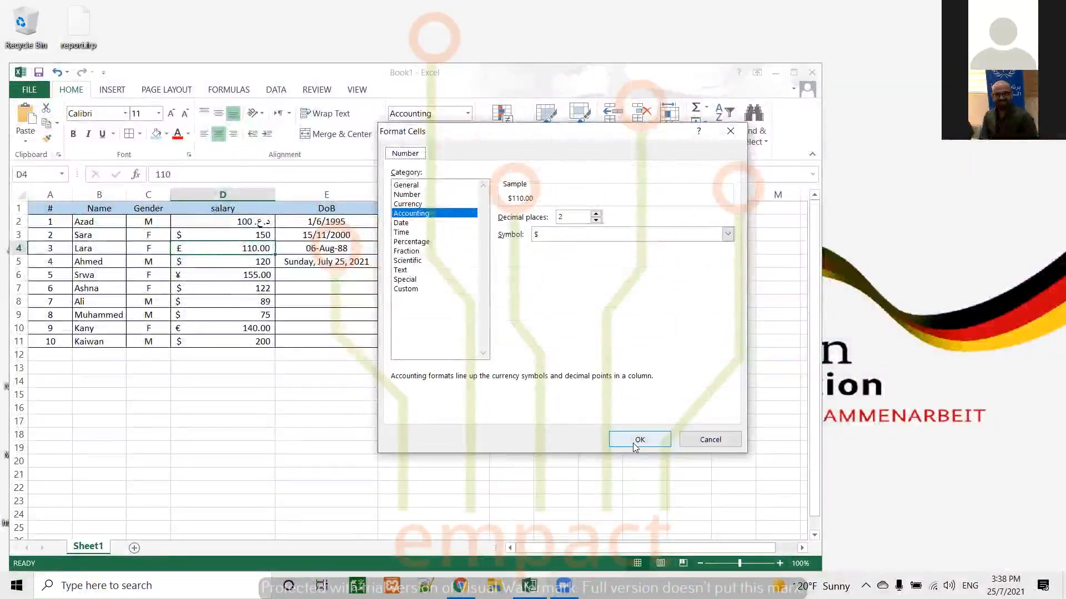
{"action": "left_click", "coordinate": [627, 428]}
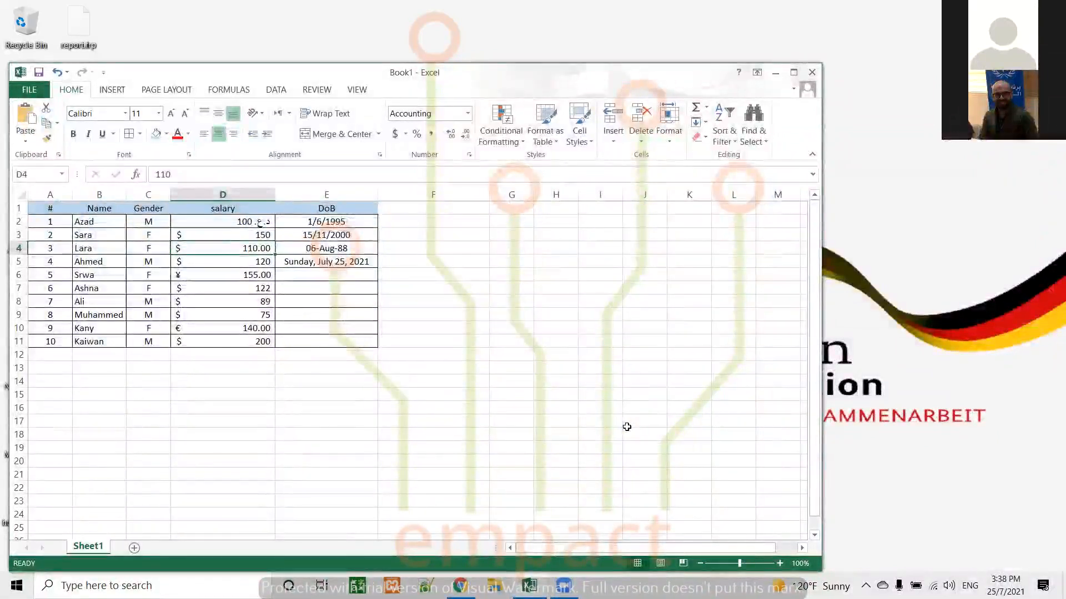
Add a Phone column header in cell F1 and apply borders to all cells in F2:F11
{"action": "left_click", "coordinate": [412, 207]}
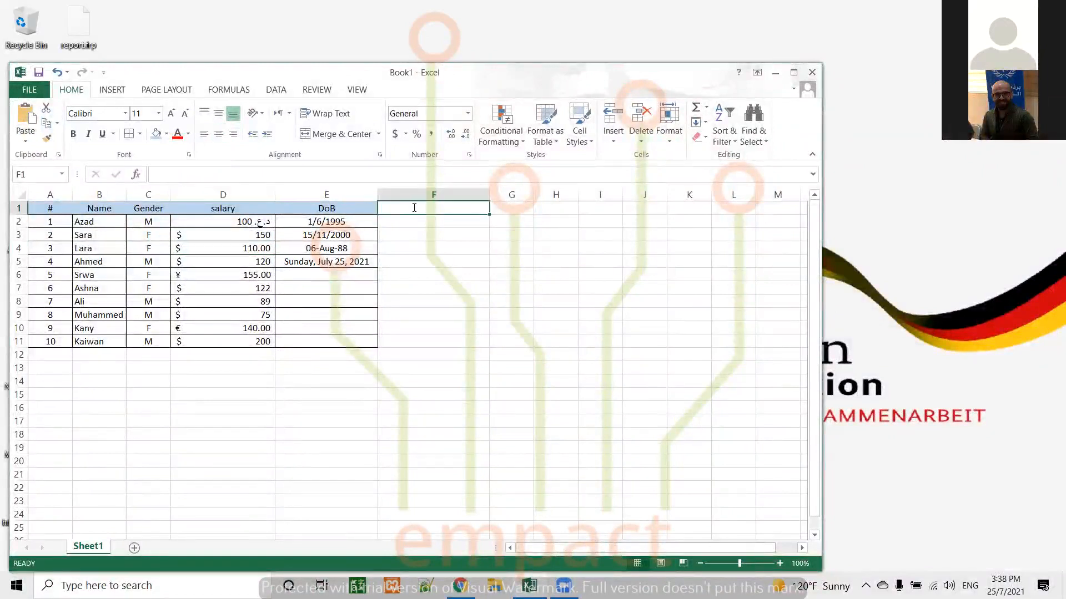
{"action": "type", "text": "Phone"}
{"action": "key", "text": "Return"}
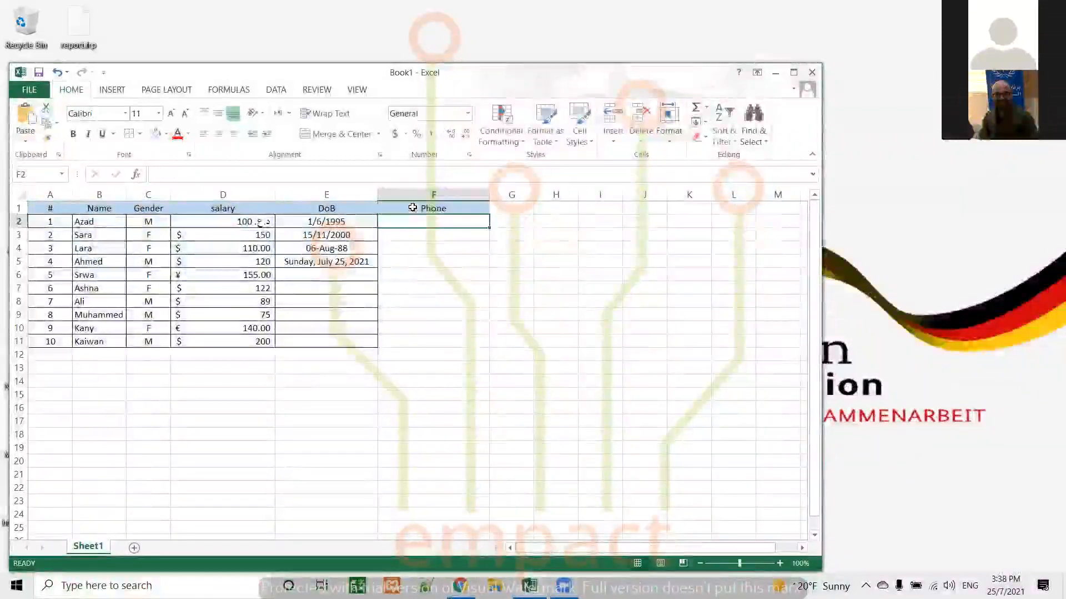
{"action": "left_click_drag", "start_coordinate": [415, 222], "coordinate": [417, 340]}
{"action": "left_click", "coordinate": [131, 134]}
{"action": "left_click", "coordinate": [394, 220]}
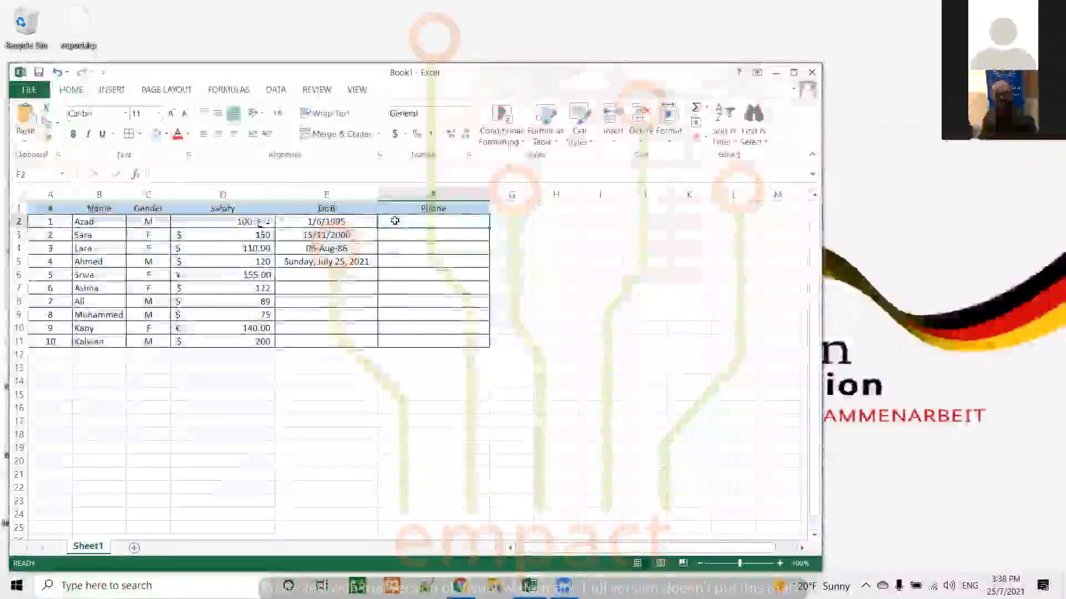
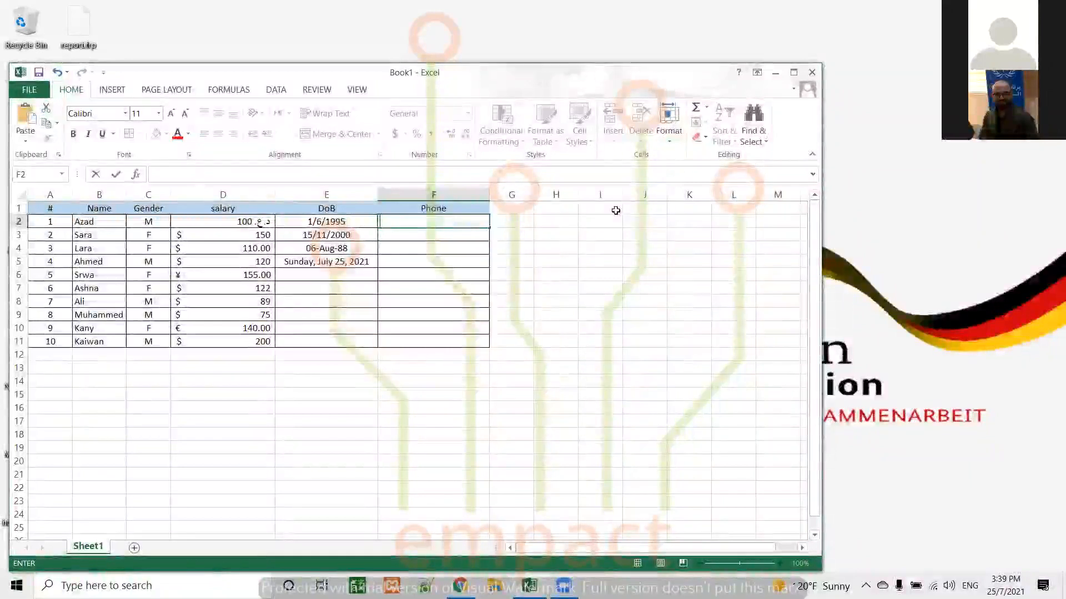
{"action": "key", "text": "Escape"}
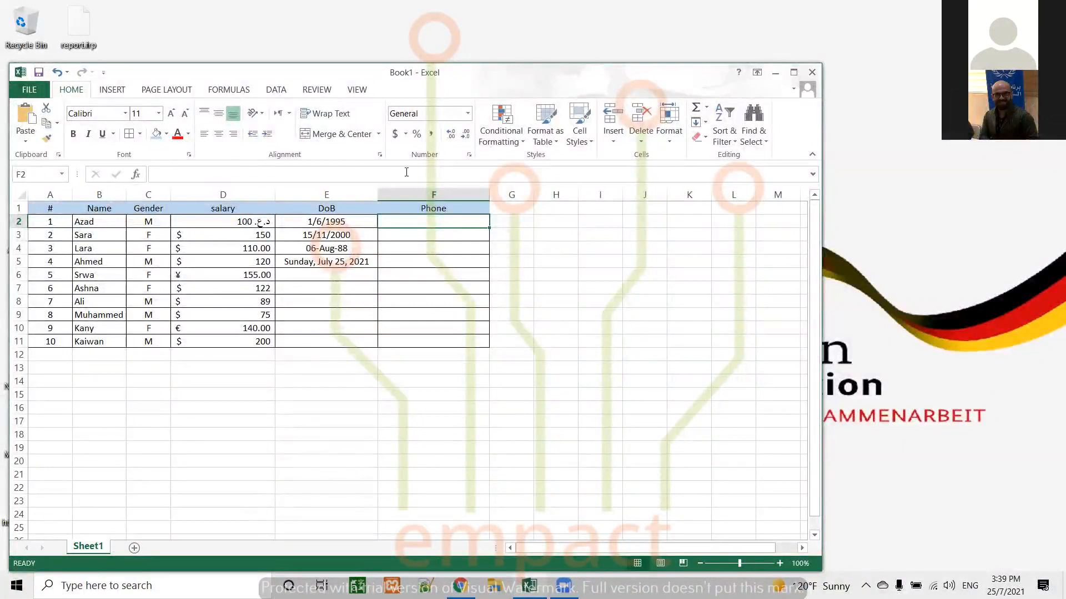
Format cell F2 as Text and enter the first person's phone number with its leading zeros
{"action": "left_click", "coordinate": [468, 113]}
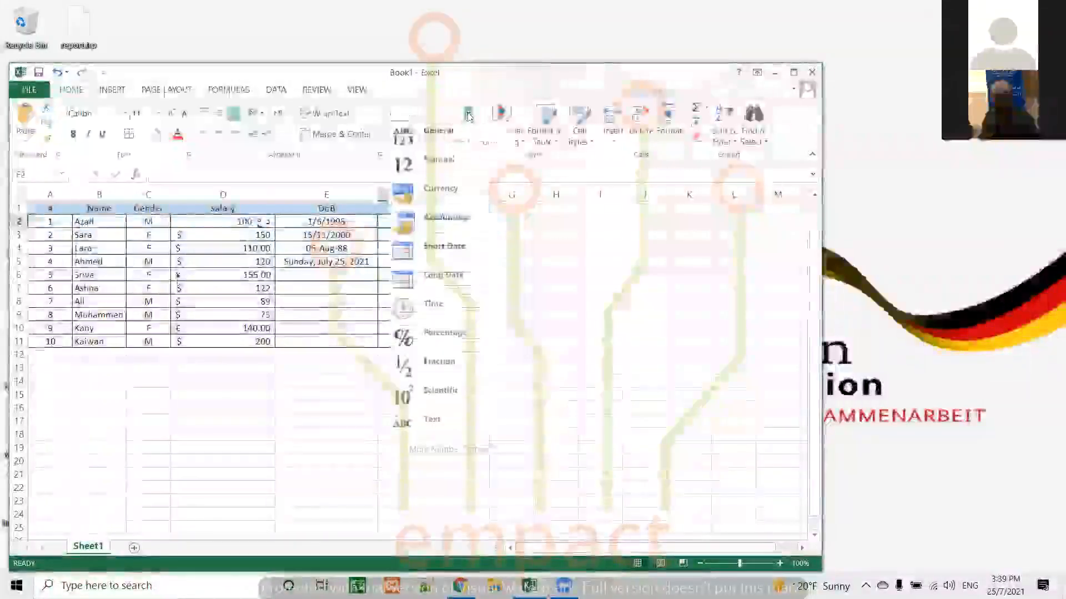
{"action": "left_click", "coordinate": [433, 420]}
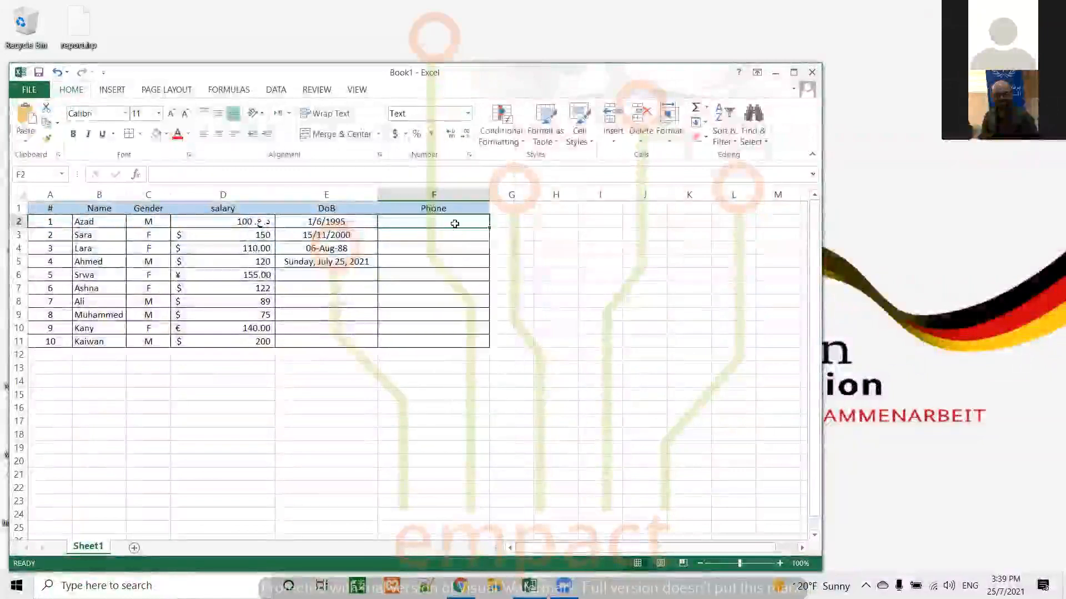
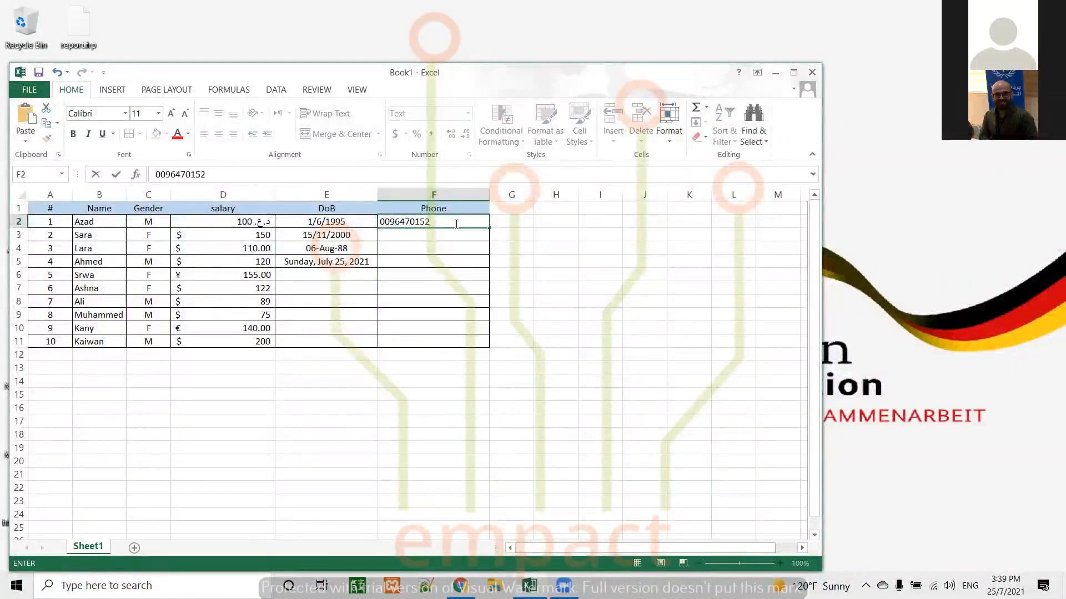
{"action": "key", "text": "Return"}
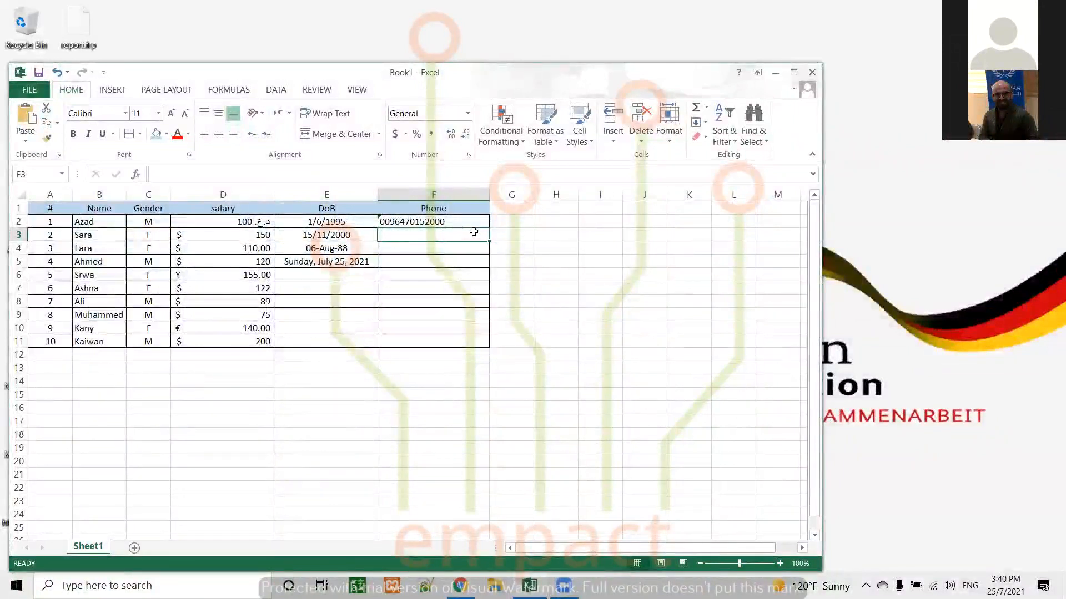
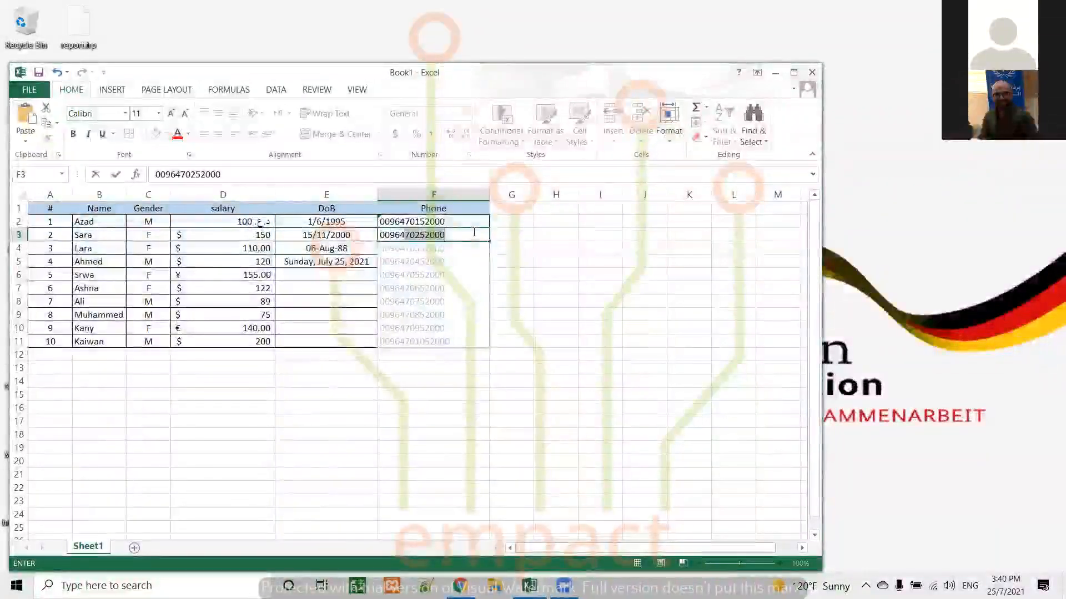
Enter the second person's phone number in F3, accepting the Flash Fill suggestion for the column, and undo that fill
{"action": "key", "text": "Return"}
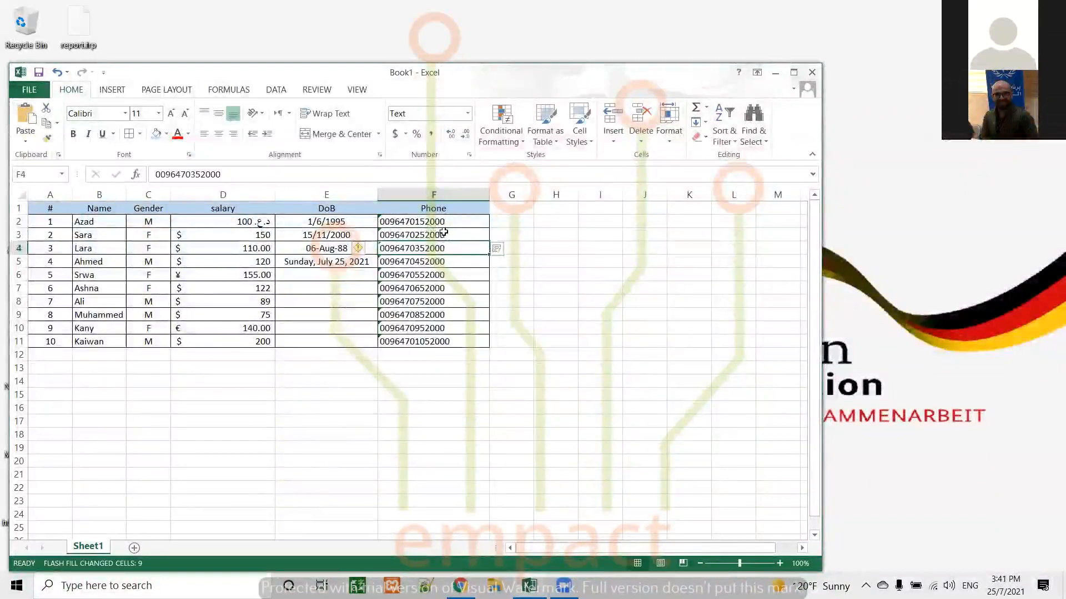
{"action": "key", "text": "ctrl+z"}
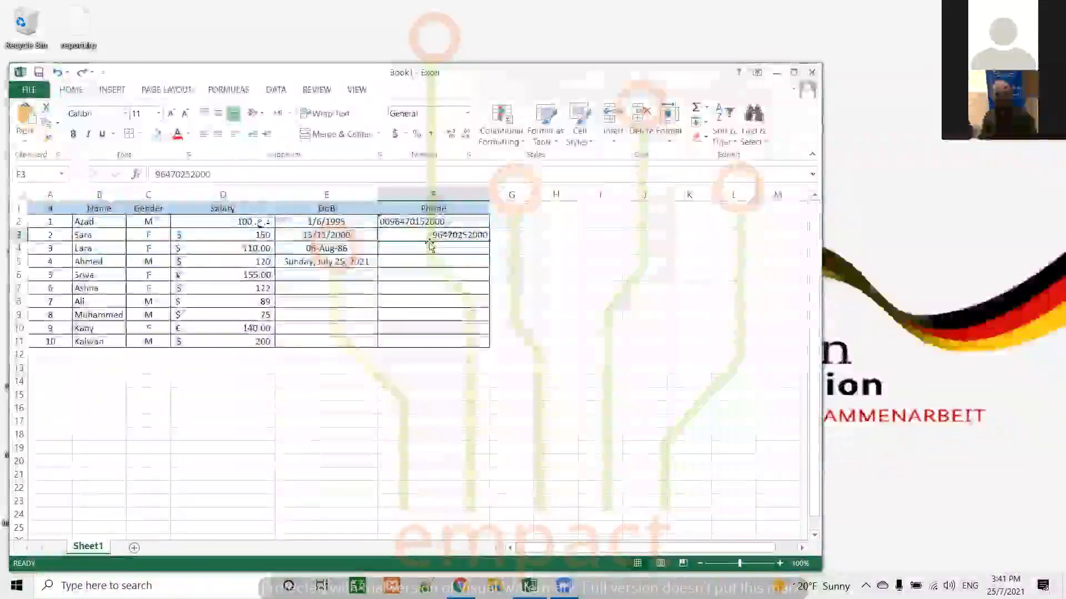
{"action": "left_click", "coordinate": [429, 248]}
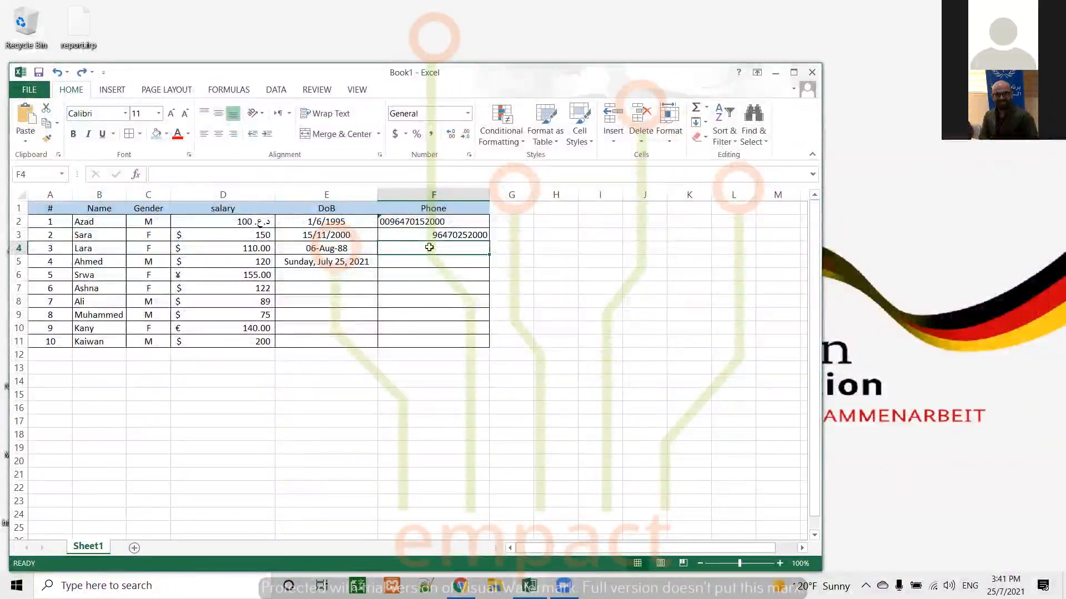
Try entering 0 in F4 and 00000 in F5 without changing their number format
{"action": "type", "text": "0"}
{"action": "key", "text": "Return"}
{"action": "type", "text": "0000"}
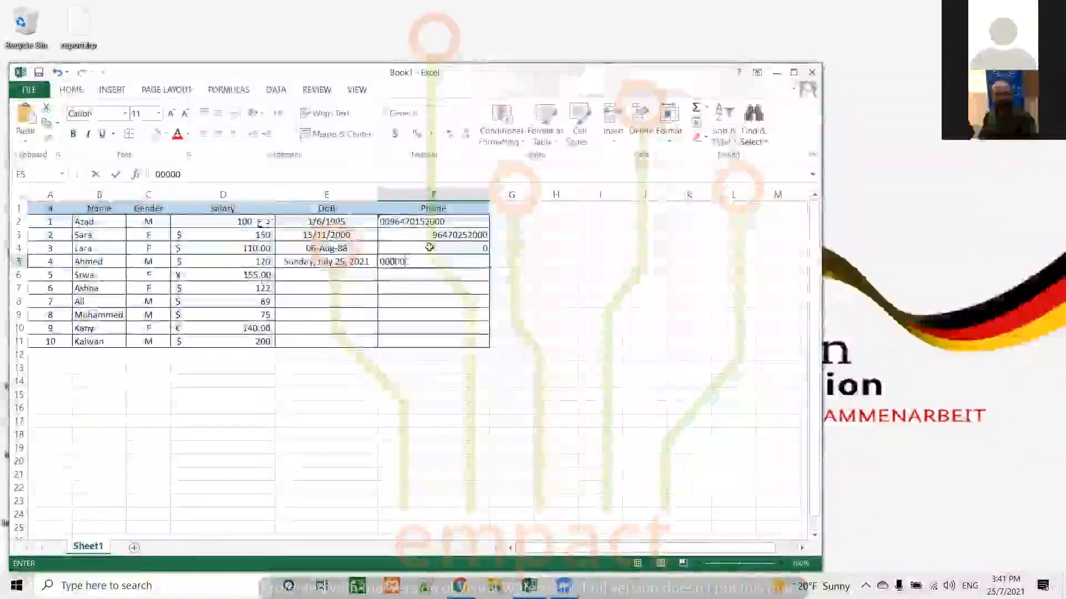
{"action": "key", "text": "Return"}
Clear the Phone entries below the first person's number and format cells F3:F11 as Text
{"action": "left_click_drag", "start_coordinate": [436, 235], "coordinate": [441, 349]}
{"action": "key", "text": "Delete"}
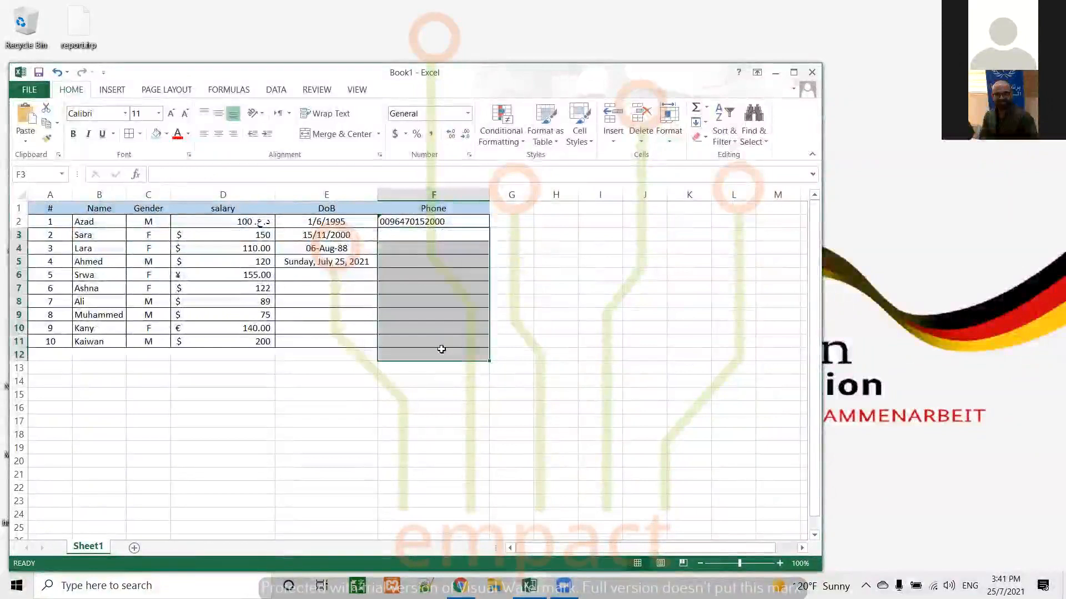
{"action": "left_click", "coordinate": [446, 222]}
{"action": "left_click", "coordinate": [450, 234]}
{"action": "left_click_drag", "start_coordinate": [453, 309], "coordinate": [452, 339]}
{"action": "left_click", "coordinate": [467, 113]}
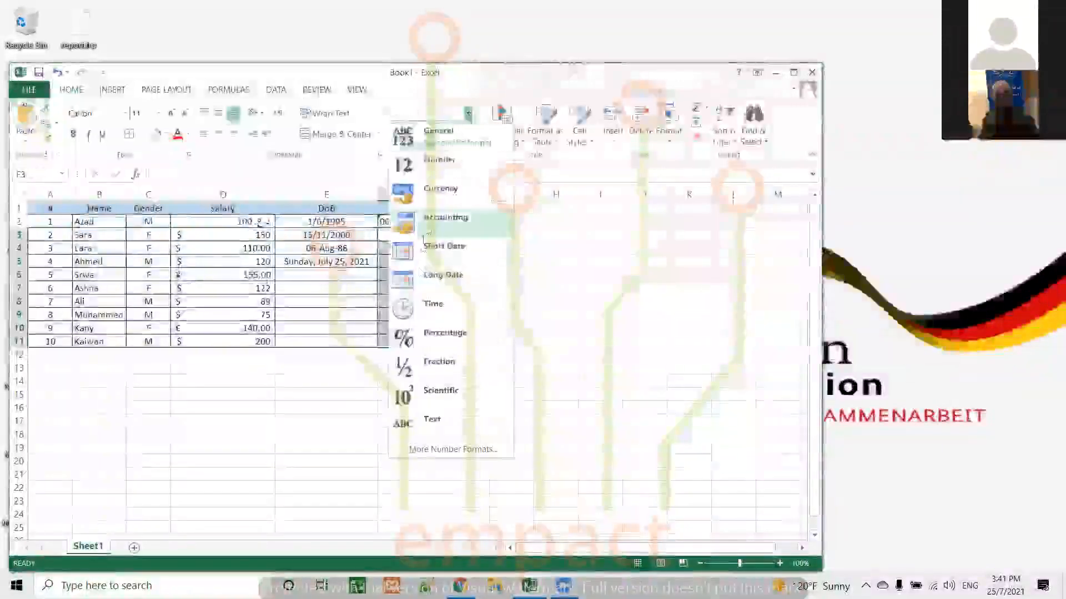
{"action": "left_click", "coordinate": [432, 420]}
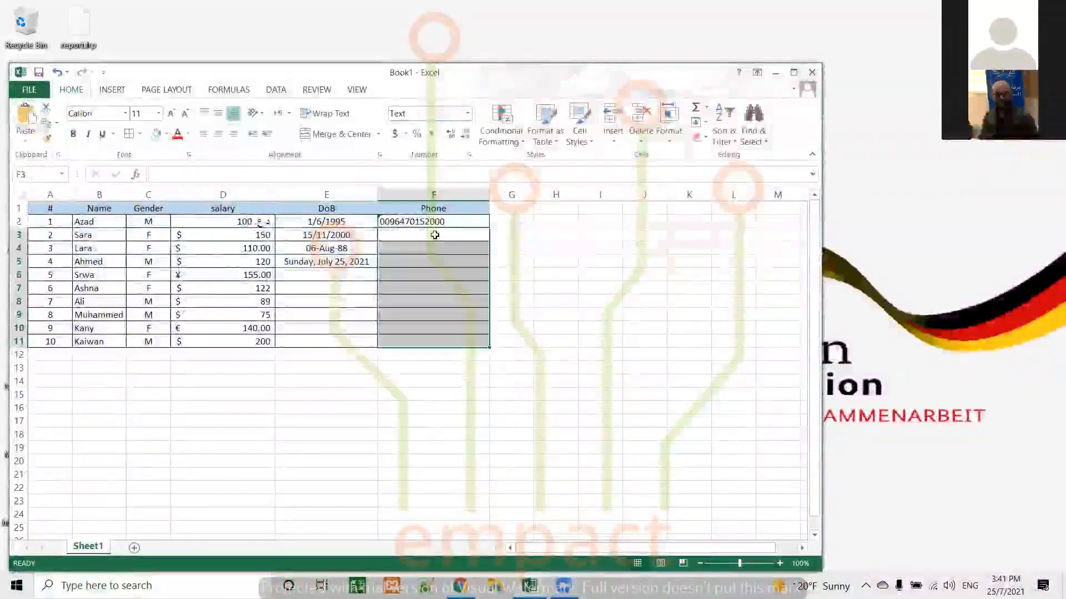
Enter the sample values 000, 00058 and 00120005 with leading zeros in Phone cells F3, F4 and F5
{"action": "left_click", "coordinate": [435, 235]}
{"action": "type", "text": "000"}
{"action": "key", "text": "Return"}
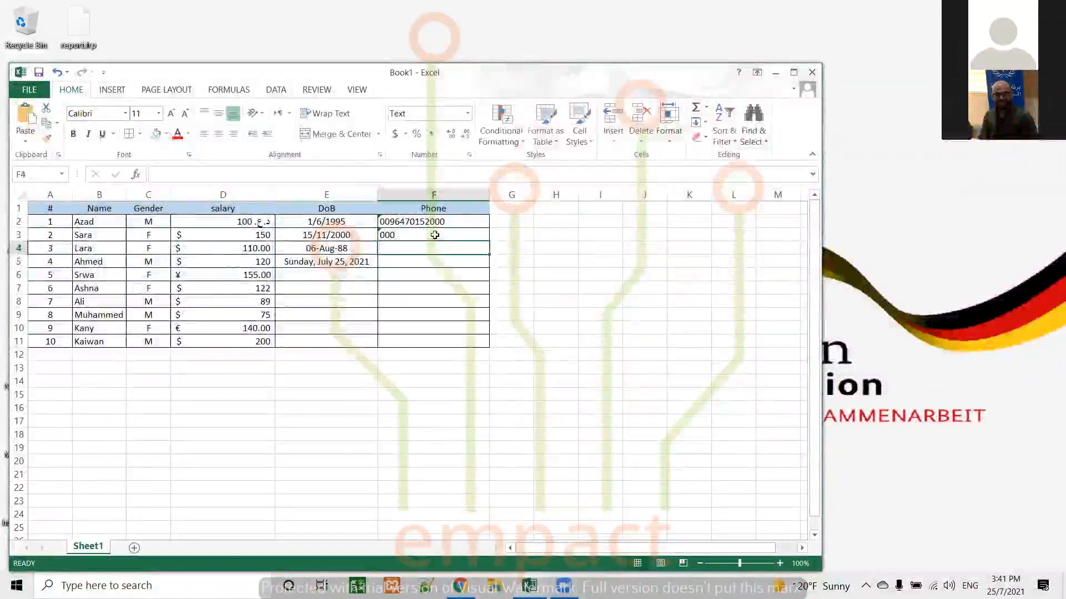
{"action": "type", "text": "00058"}
{"action": "key", "text": "Return"}
{"action": "type", "text": "00120005"}
{"action": "key", "text": "Return"}
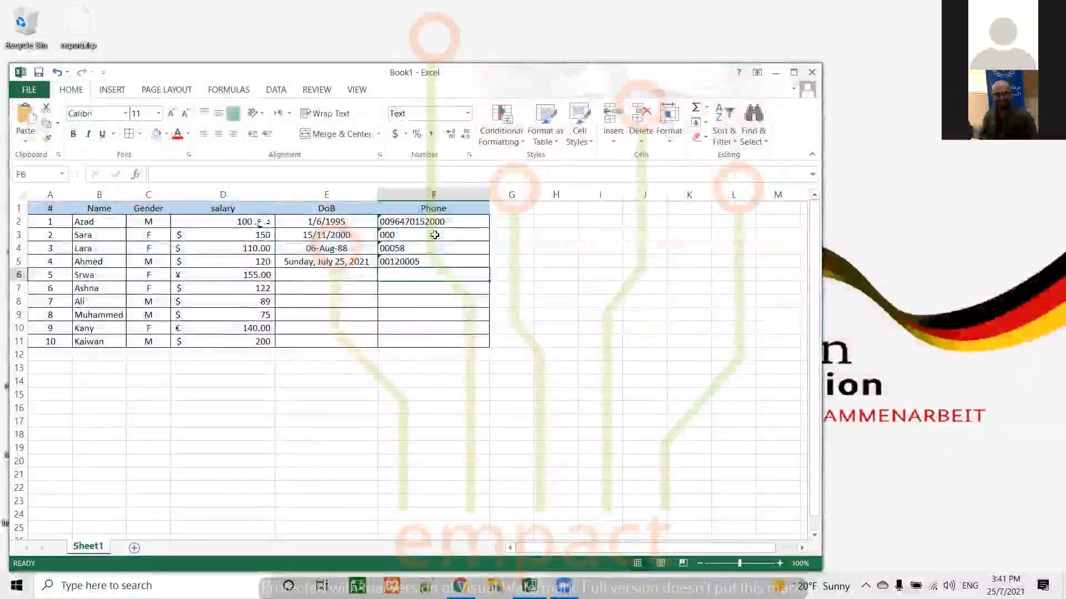
Enter the letter a in cell F6 and the letter b in cell F7
{"action": "type", "text": "a"}
{"action": "key", "text": "Return"}
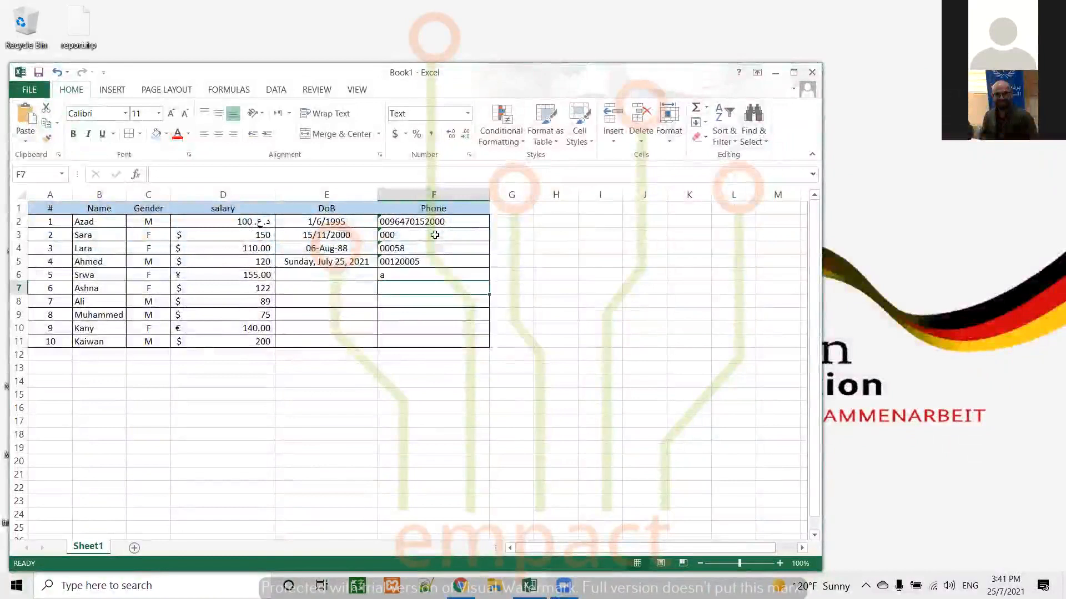
{"action": "type", "text": "b"}
{"action": "key", "text": "Return"}
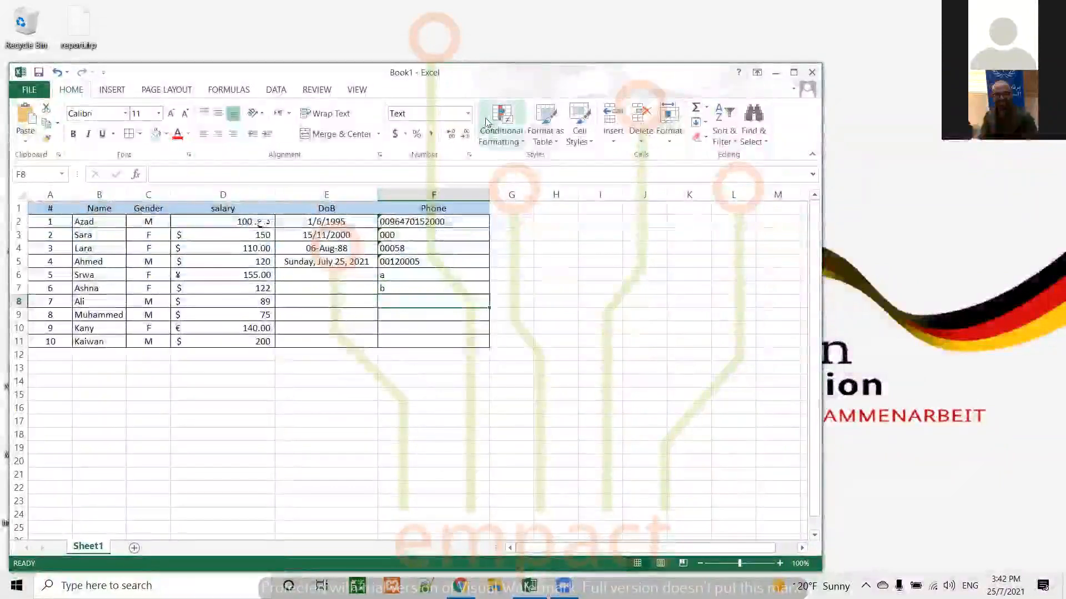
Change cell F8's number format to General and enter 000 in it
{"action": "left_click", "coordinate": [449, 131]}
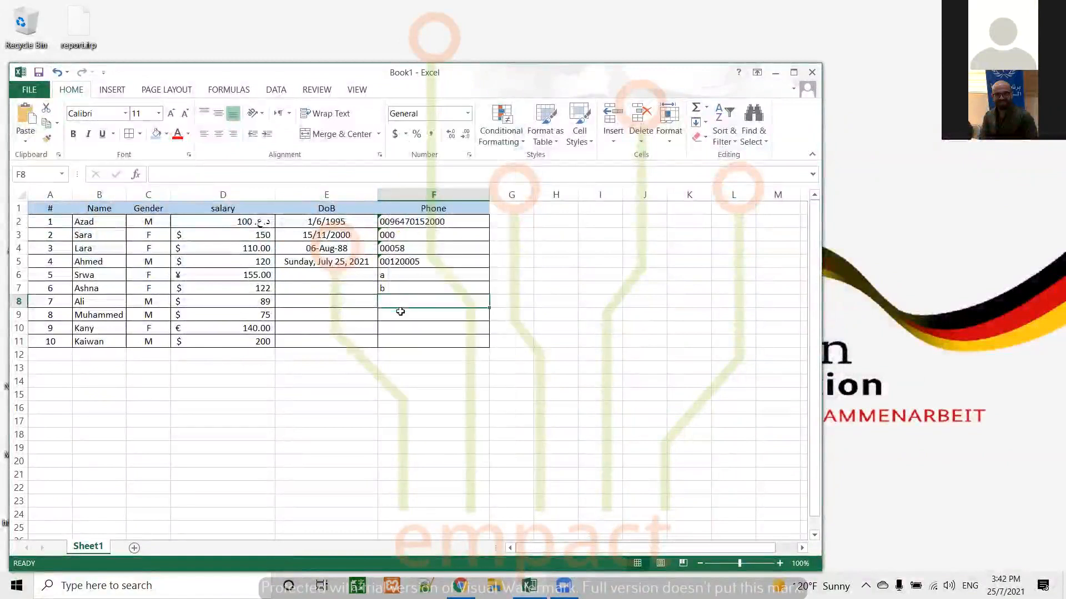
{"action": "type", "text": "000"}
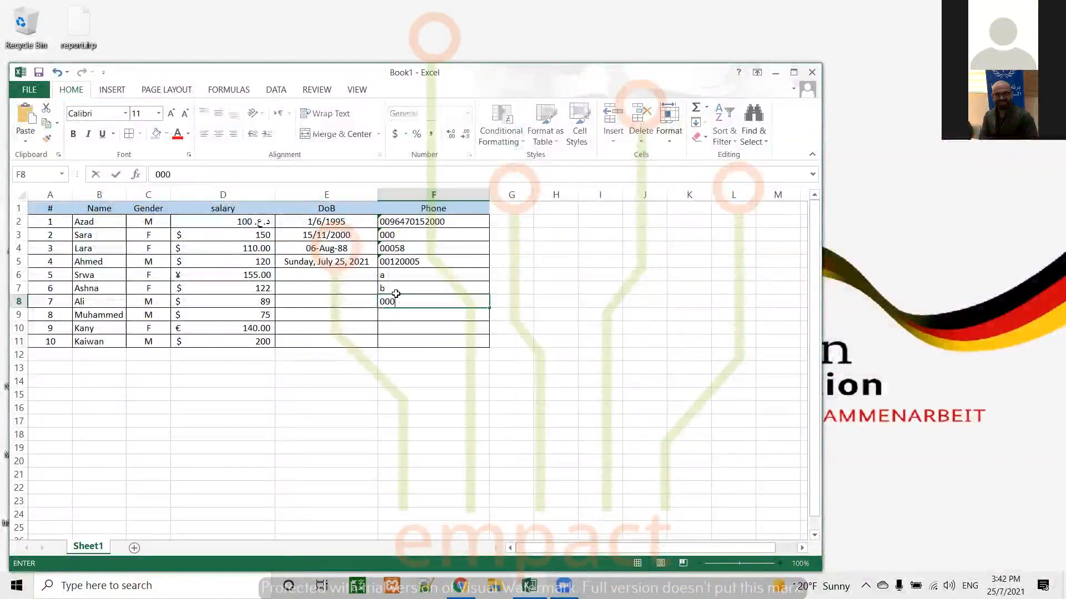
{"action": "key", "text": "Return"}
{"action": "left_click", "coordinate": [433, 302]}
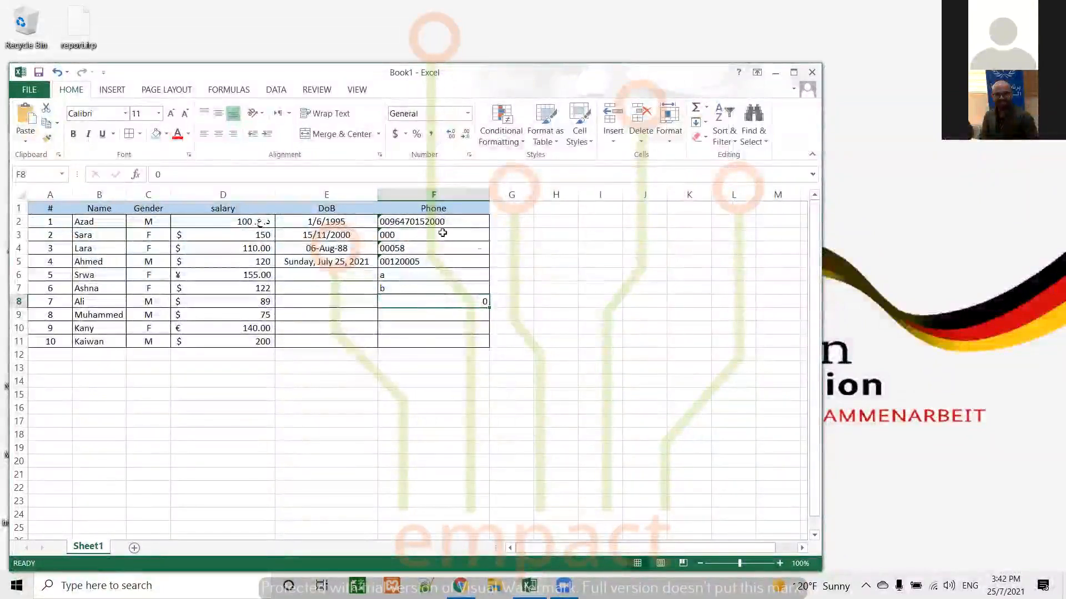
{"action": "left_click_drag", "start_coordinate": [436, 225], "coordinate": [431, 341]}
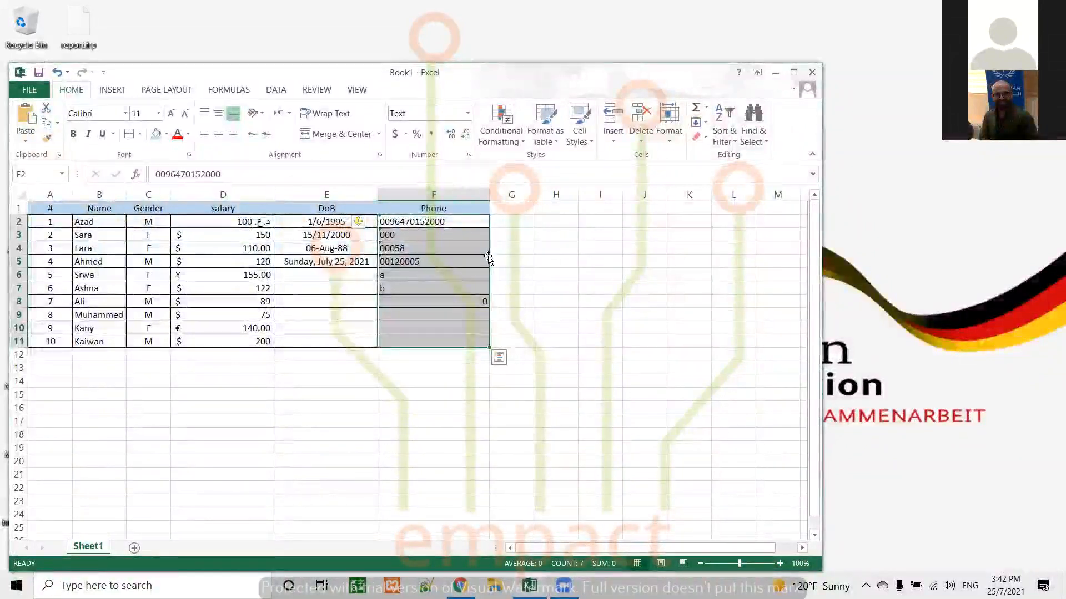
{"action": "left_click", "coordinate": [25, 235]}
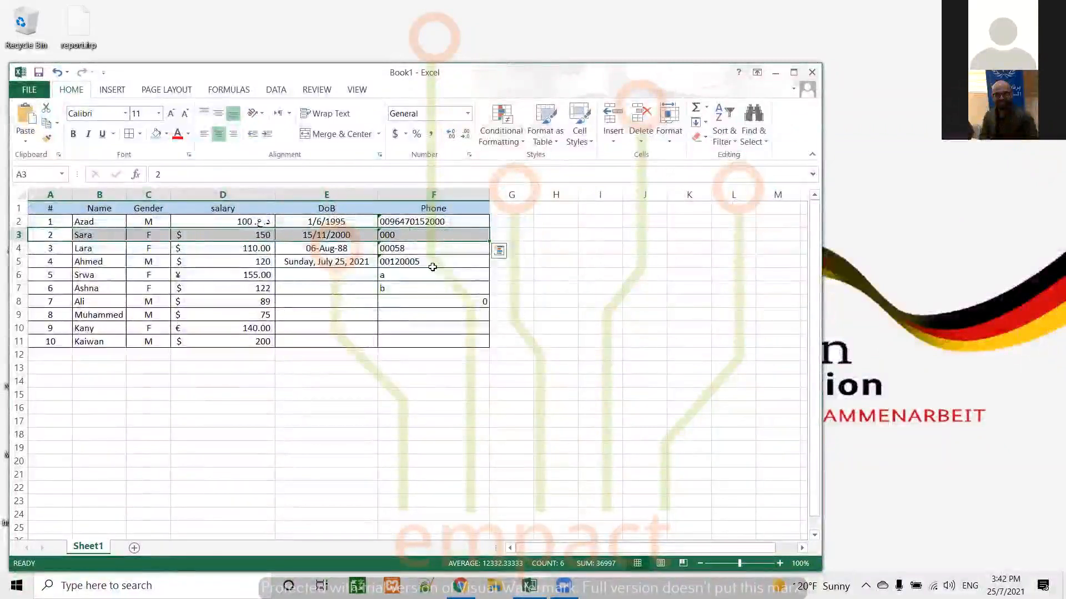
{"action": "left_click", "coordinate": [449, 257]}
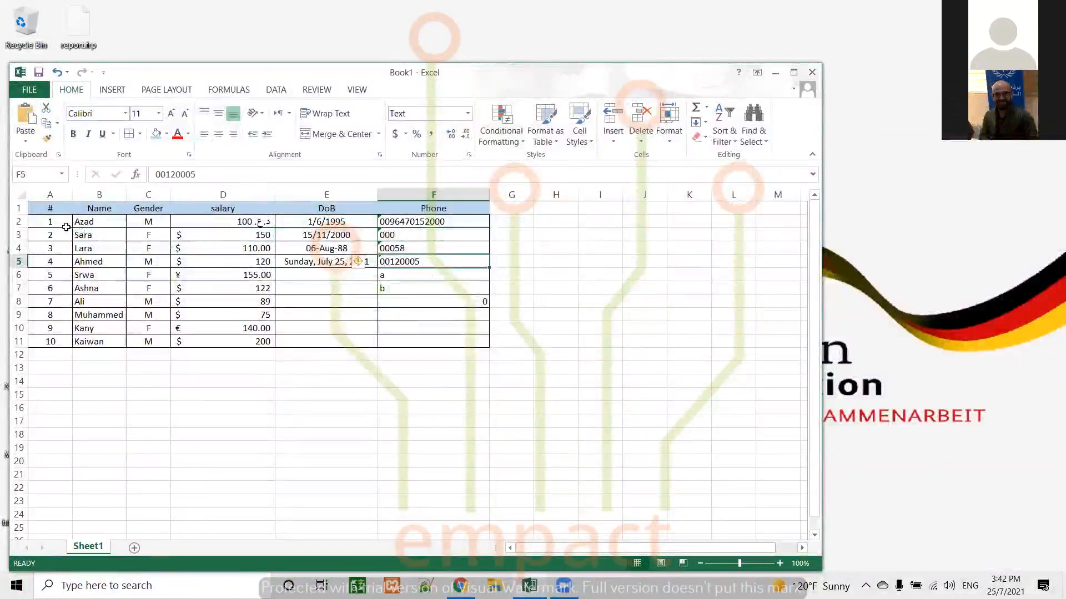
Format the row numbers in A2:A11 as Number with no decimal places
{"action": "left_click_drag", "start_coordinate": [56, 221], "coordinate": [52, 341]}
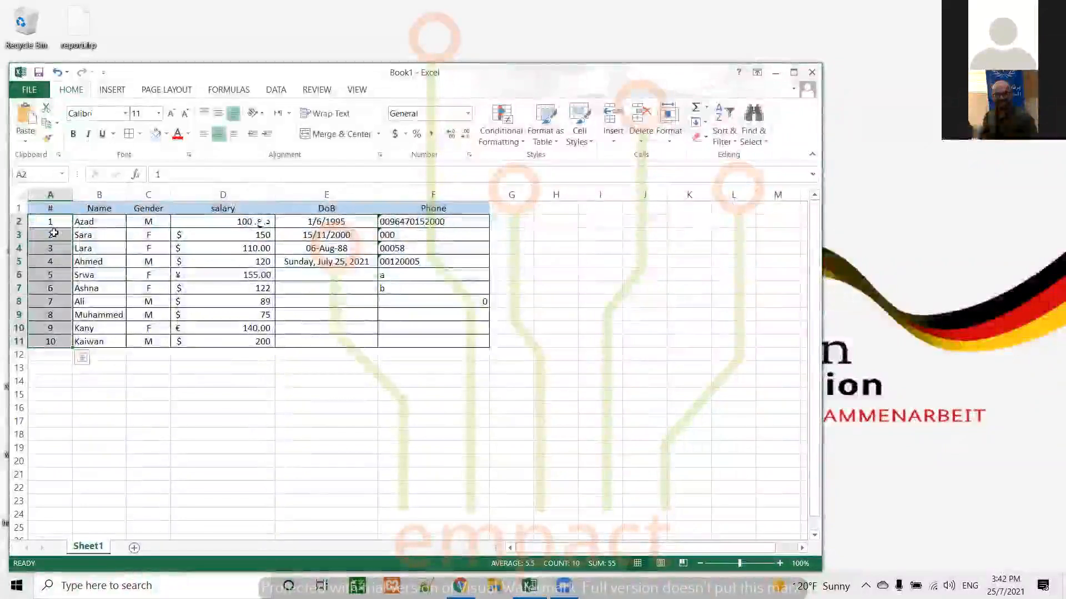
{"action": "left_click", "coordinate": [468, 114]}
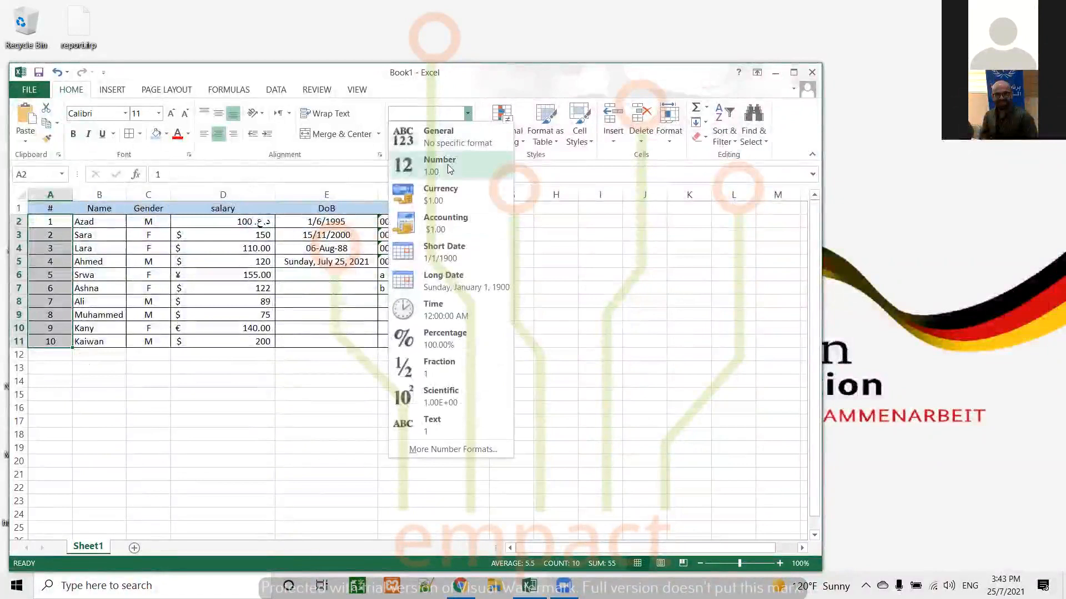
{"action": "left_click", "coordinate": [449, 167]}
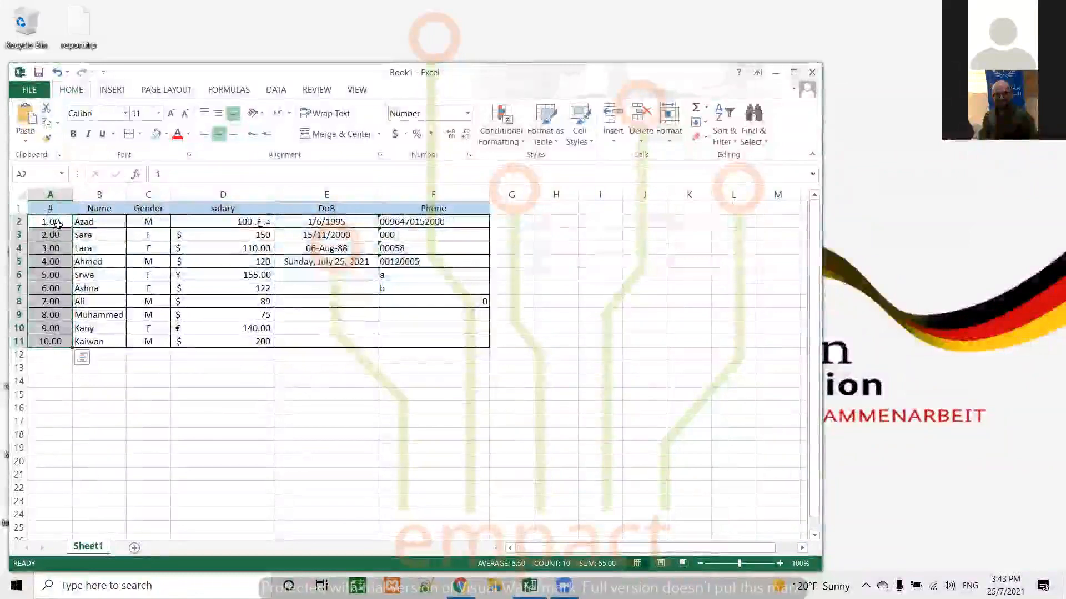
{"action": "left_click", "coordinate": [467, 135]}
{"action": "left_click", "coordinate": [468, 136]}
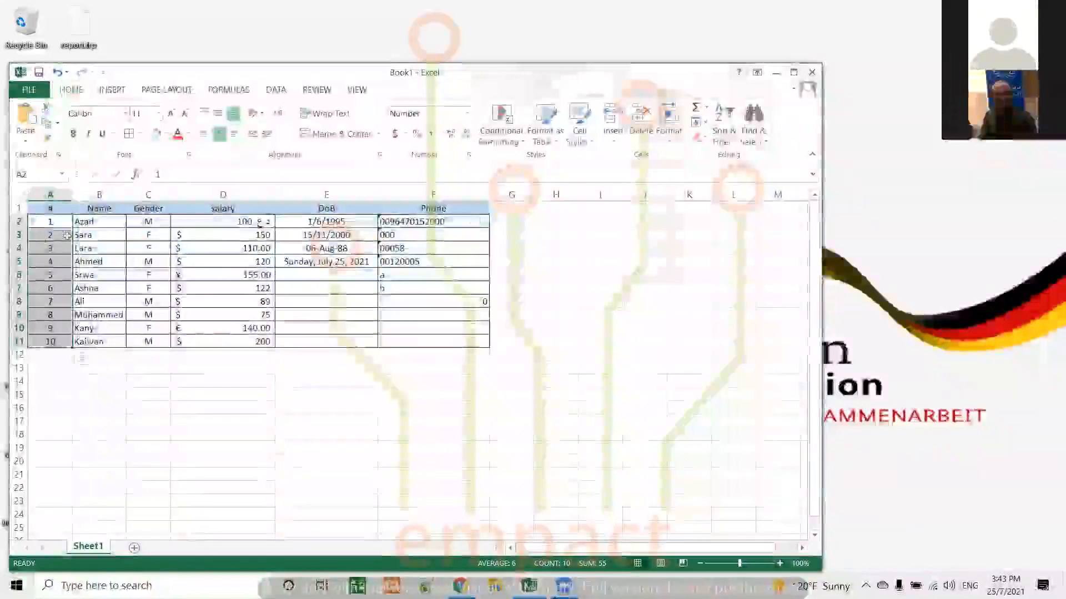
Set the number format of the row numbers in A2:A11 back to General
{"action": "left_click", "coordinate": [467, 113]}
{"action": "left_click", "coordinate": [435, 136]}
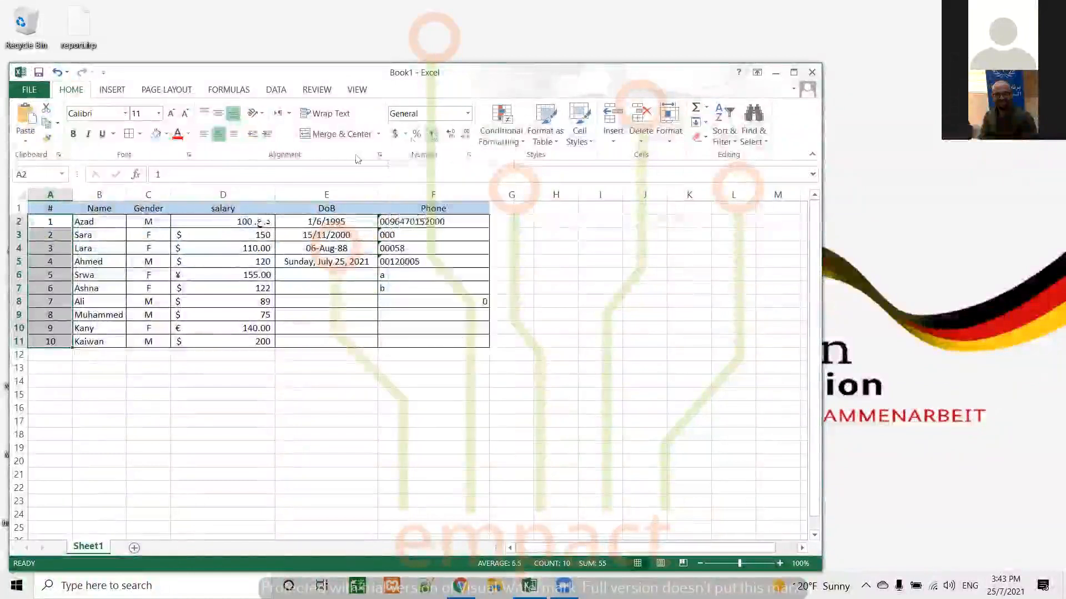
{"action": "left_click", "coordinate": [366, 316]}
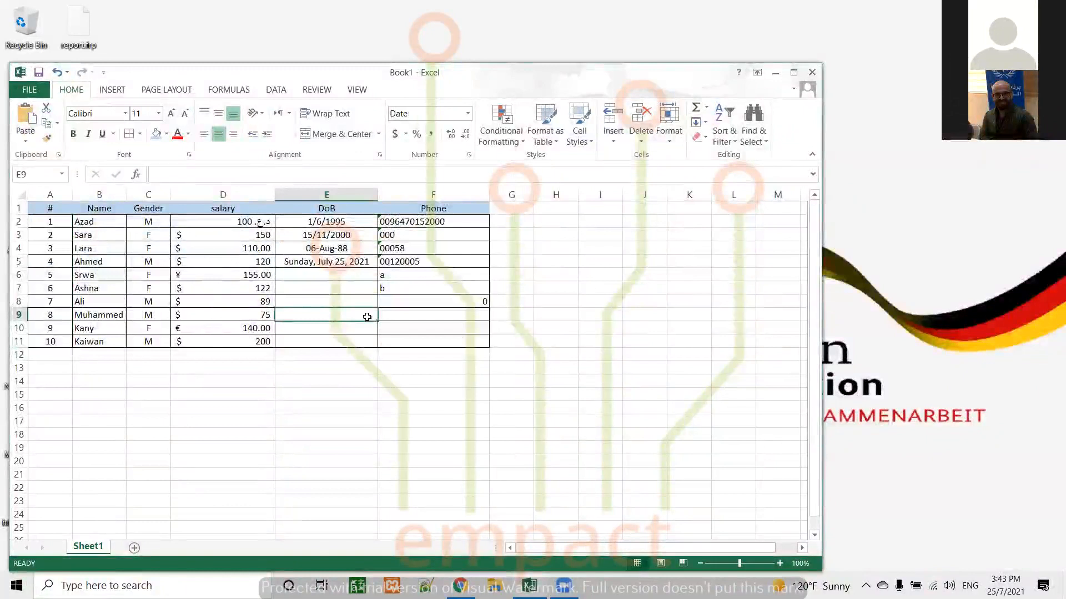